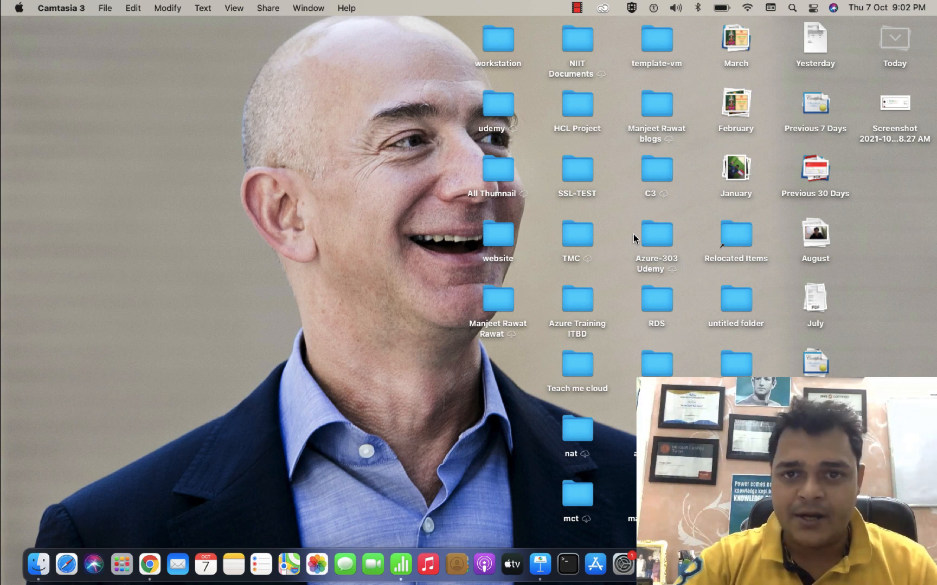
Switch to the Microsoft Intune page in OneNote and handwrite "Azure VM" with a green pen, linked by a dash to a boxed "Server 2012".
key(ctrl+Right)
key(ctrl+Right)
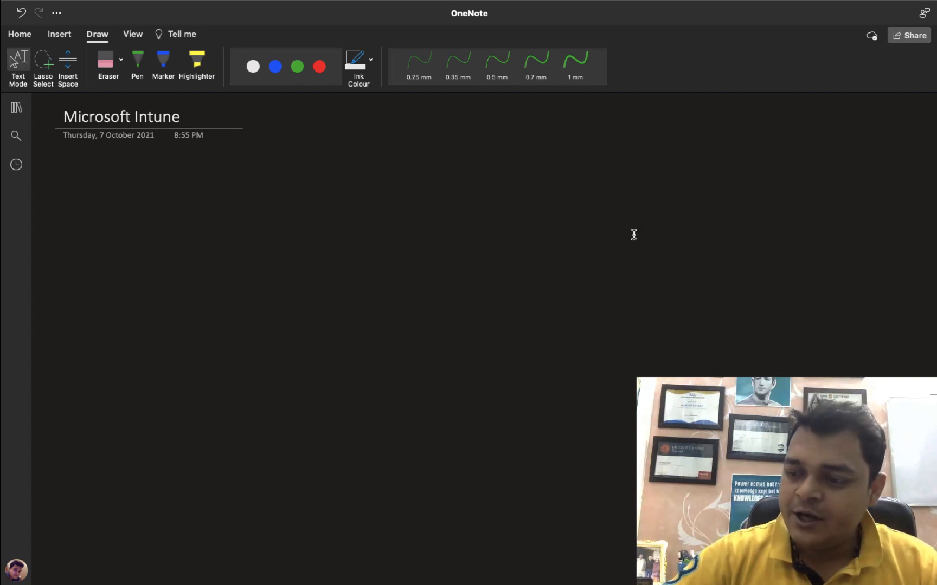
click(137, 59)
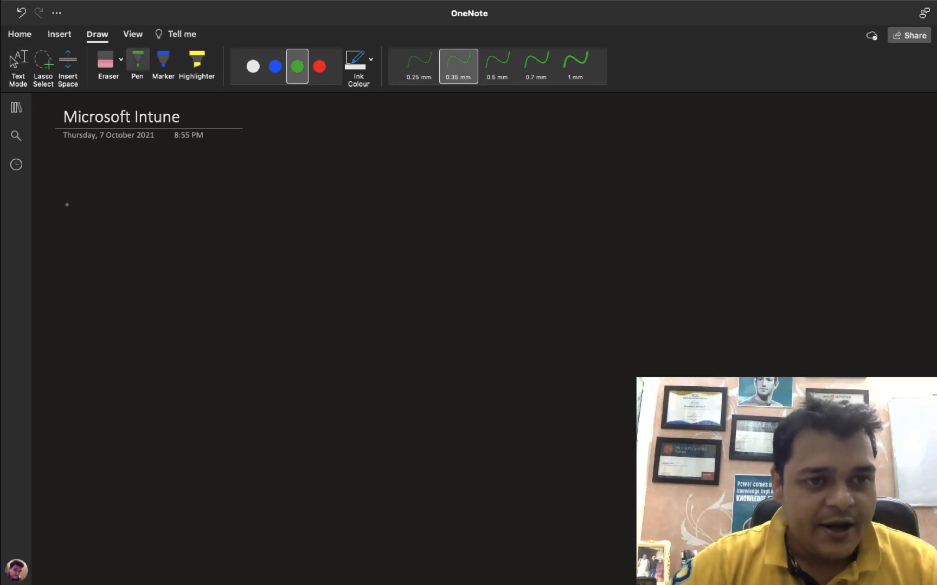
mouse_move(67, 204)
mouse_down()
mouse_move(61, 223)
mouse_move(149, 209)
mouse_up()
drag(159, 219, 384, 227)
mouse_move(234, 206)
mouse_down()
mouse_move(235, 248)
mouse_move(347, 204)
mouse_move(398, 222)
mouse_move(338, 248)
mouse_move(231, 249)
mouse_up()
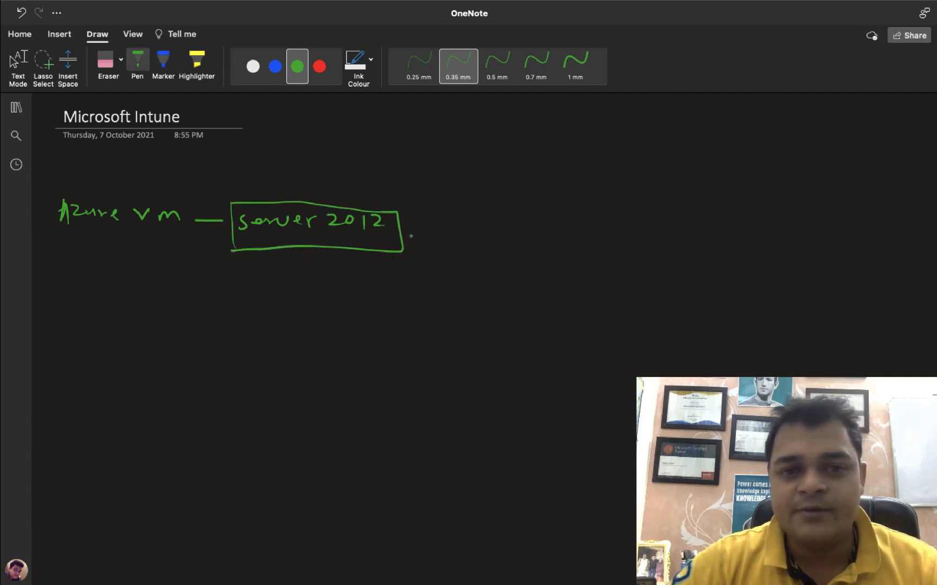
Add a plus sign and a boxed "Domain" beside the Server 2012 box.
drag(425, 233, 438, 232)
mouse_move(431, 225)
mouse_down()
mouse_move(431, 239)
mouse_move(448, 238)
mouse_up()
mouse_move(447, 222)
mouse_down()
mouse_move(449, 237)
mouse_move(471, 230)
mouse_move(541, 243)
mouse_move(440, 247)
mouse_move(548, 215)
mouse_move(568, 259)
mouse_move(445, 247)
mouse_up()
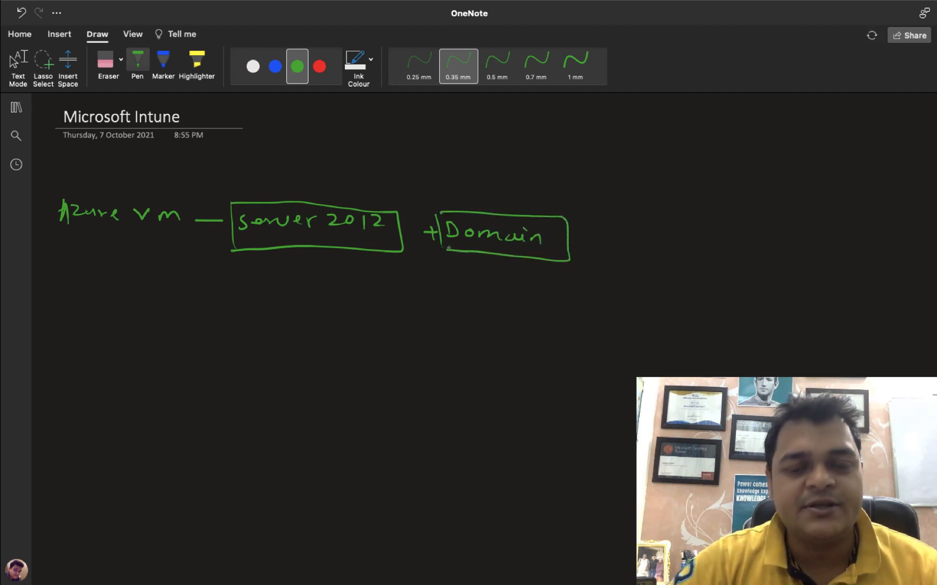
key(Escape)
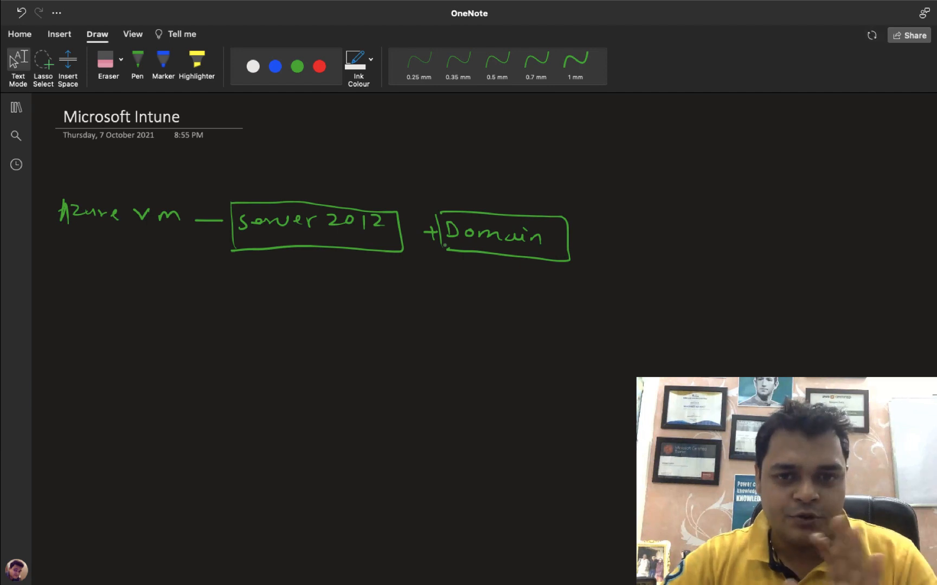
Draw a "Client VM" row with a computer sketch labelled "Window 10", and link the Domain box to the computer with an arrow.
click(138, 62)
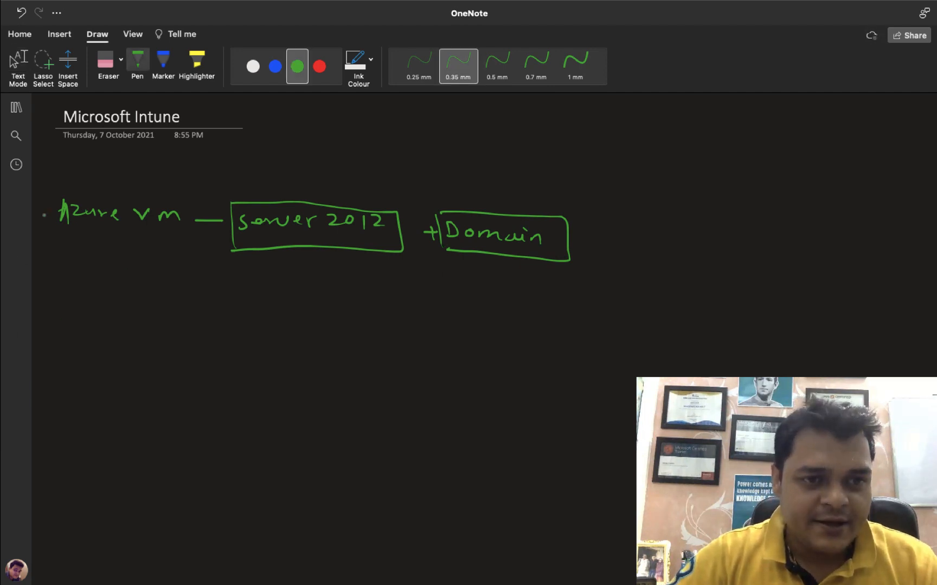
mouse_move(69, 371)
mouse_down()
mouse_move(86, 386)
mouse_move(115, 369)
mouse_move(201, 386)
mouse_move(286, 382)
mouse_move(302, 386)
mouse_move(302, 401)
mouse_up()
mouse_move(304, 361)
mouse_down()
mouse_move(369, 358)
mouse_move(299, 402)
mouse_up()
mouse_move(319, 412)
mouse_down()
mouse_move(342, 404)
mouse_move(340, 420)
mouse_up()
mouse_move(341, 420)
mouse_down()
mouse_move(321, 418)
mouse_move(320, 440)
mouse_move(347, 452)
mouse_up()
drag(362, 446, 362, 452)
drag(371, 447, 393, 454)
drag(398, 448, 404, 446)
mouse_move(405, 441)
mouse_down()
mouse_move(408, 453)
mouse_move(417, 441)
mouse_up()
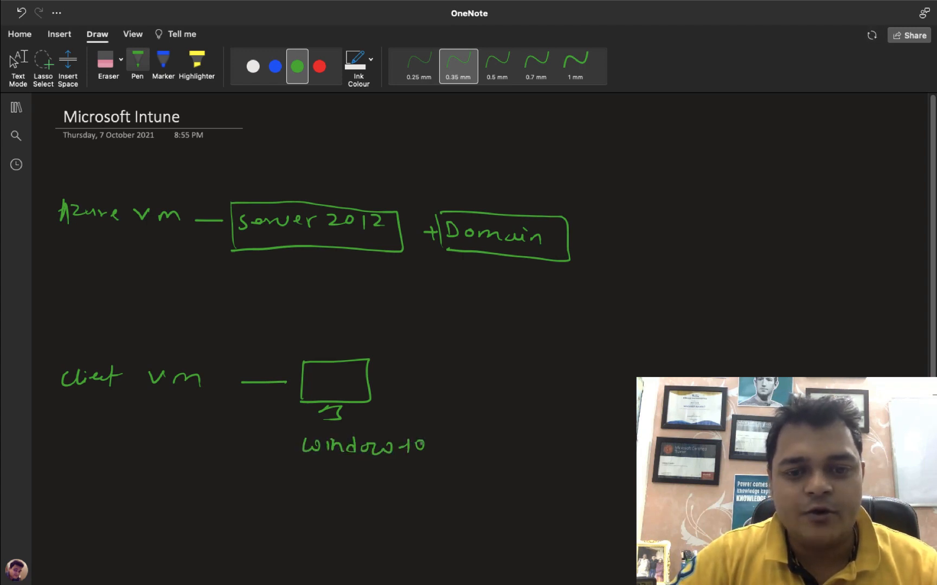
mouse_move(503, 259)
mouse_down()
mouse_move(505, 334)
mouse_move(370, 353)
mouse_move(384, 366)
mouse_up()
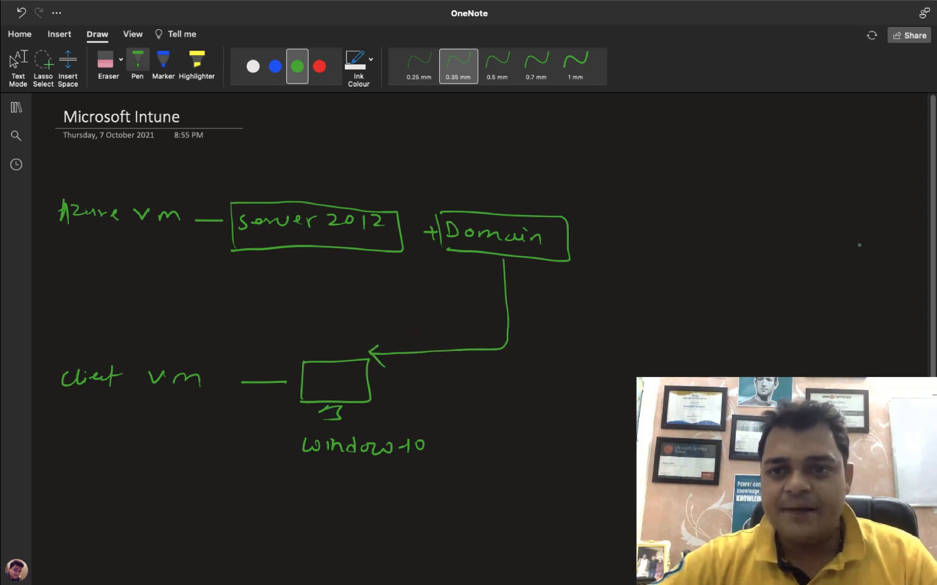
Sketch a triangle with circled corners labelled "Azure AD" and draw an arrow to it from the Server 2012 box.
drag(773, 179, 774, 183)
mouse_move(749, 219)
mouse_down()
mouse_move(781, 182)
mouse_move(799, 227)
mouse_move(747, 235)
mouse_up()
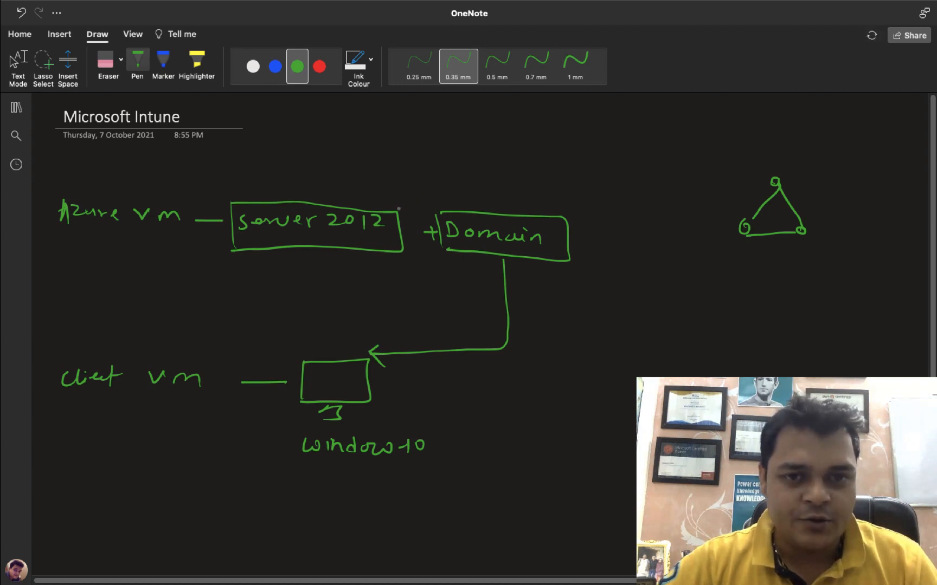
mouse_move(377, 205)
mouse_down()
mouse_move(382, 189)
mouse_move(453, 170)
mouse_move(550, 165)
mouse_move(732, 189)
mouse_move(736, 200)
mouse_up()
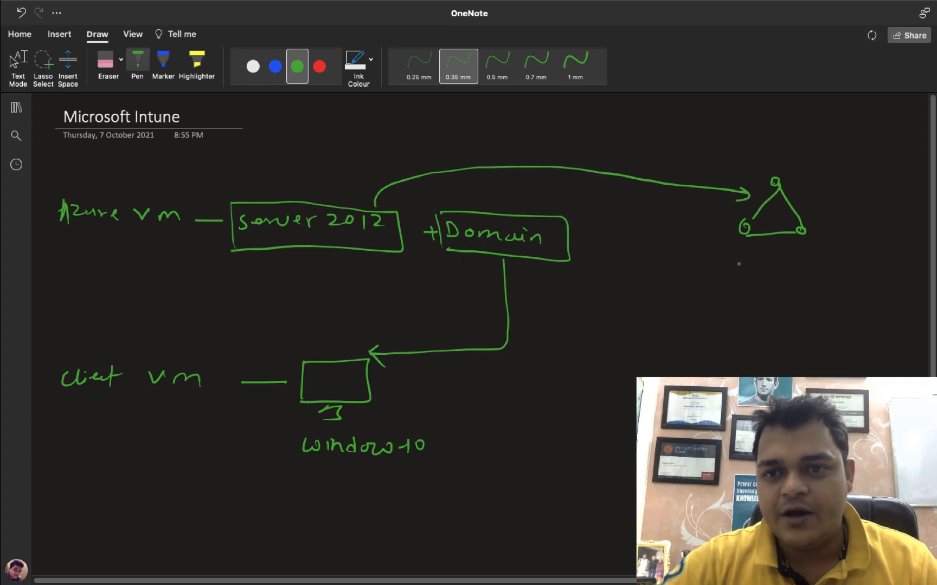
mouse_move(741, 276)
mouse_down()
mouse_move(750, 260)
mouse_move(786, 274)
mouse_move(804, 265)
mouse_move(871, 278)
mouse_up()
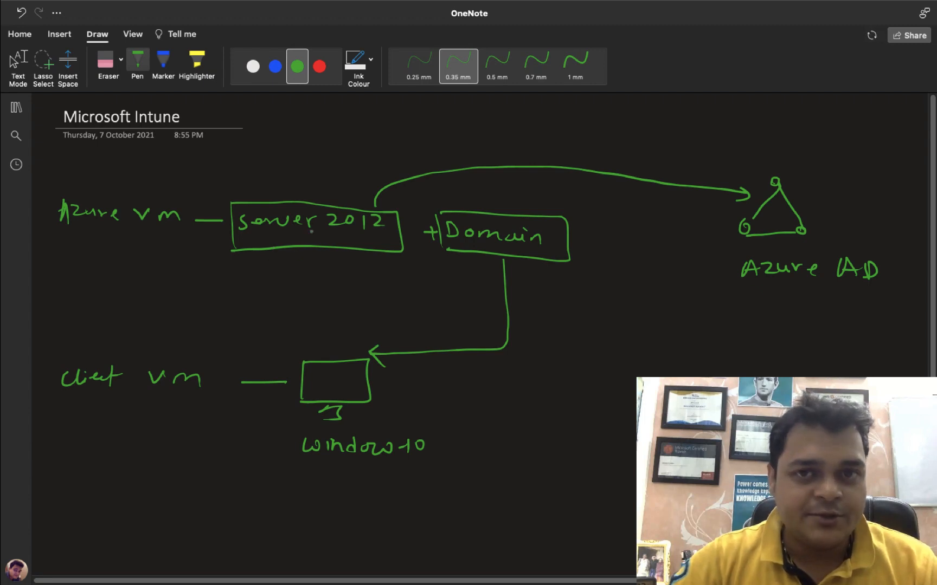
Sketch a small computer labelled "Azure AD connect" below the Server 2012 box, and write the test user's circled sign-in address under Azure AD.
mouse_move(296, 266)
mouse_down()
mouse_move(297, 287)
mouse_move(331, 286)
mouse_up()
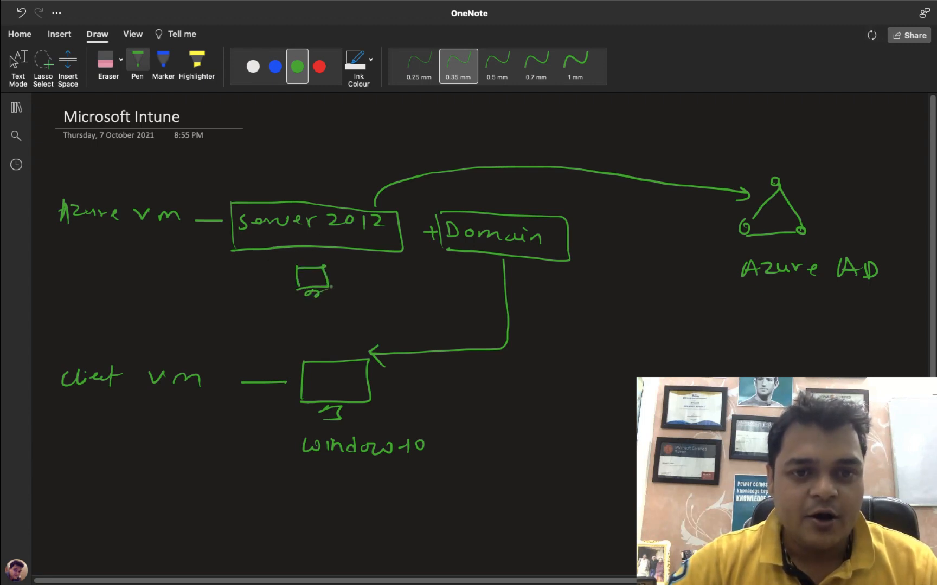
drag(297, 325, 478, 317)
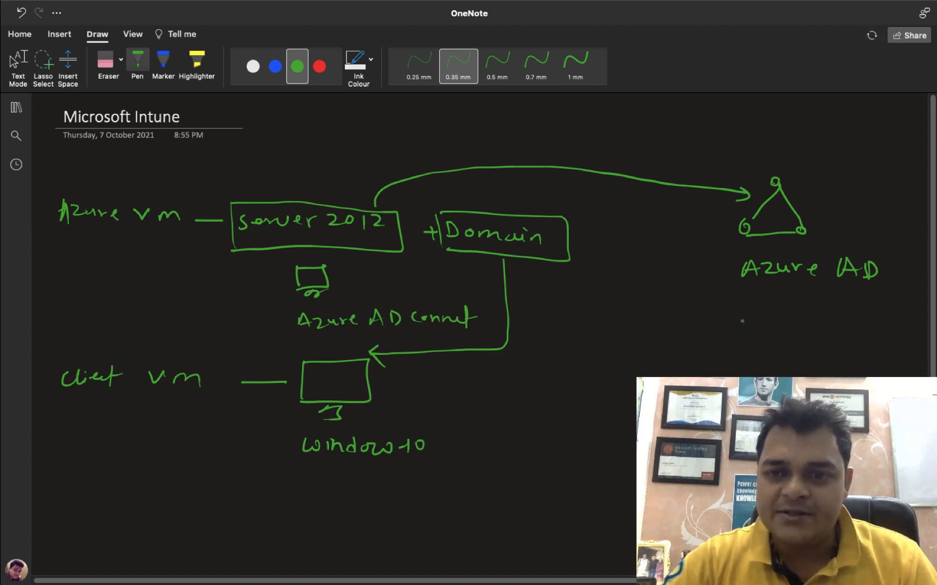
mouse_move(749, 302)
mouse_down()
mouse_move(748, 311)
mouse_move(781, 310)
mouse_move(779, 324)
mouse_move(796, 313)
mouse_move(793, 326)
mouse_move(822, 307)
mouse_move(858, 323)
mouse_move(850, 316)
mouse_move(881, 319)
mouse_move(889, 331)
mouse_move(926, 321)
mouse_up()
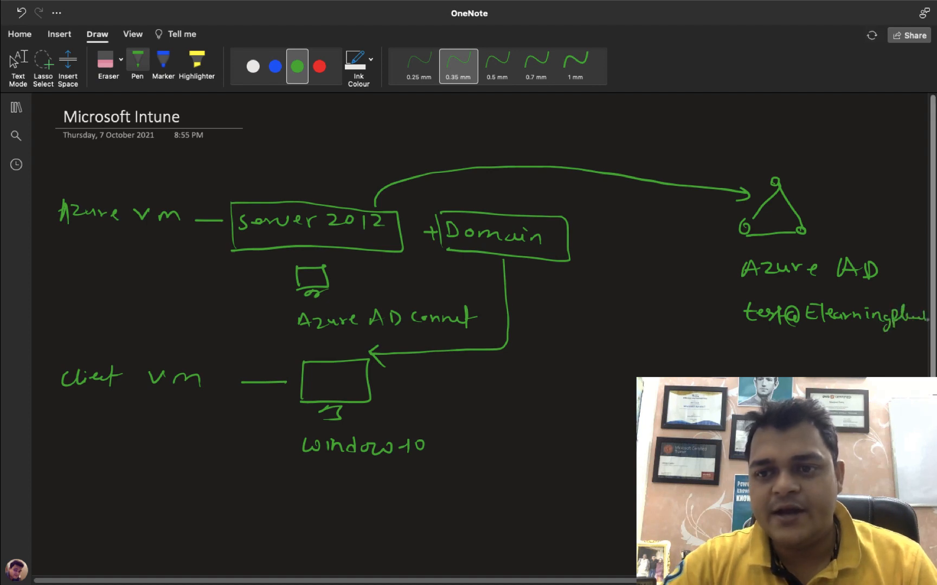
mouse_move(786, 295)
mouse_down()
mouse_move(746, 299)
mouse_move(832, 337)
mouse_move(920, 336)
mouse_move(894, 304)
mouse_move(780, 295)
mouse_up()
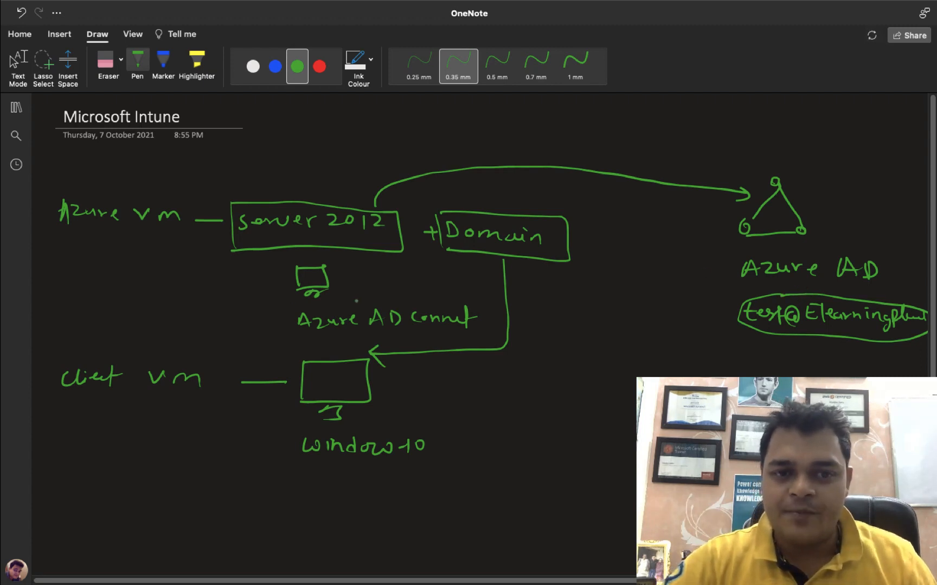
Add a small upright rectangle beside the Azure AD Connect computer, and draw an arrow from the user's address to a circled licence note.
drag(338, 269, 340, 295)
mouse_move(339, 265)
mouse_down()
mouse_move(353, 267)
mouse_move(355, 293)
mouse_up()
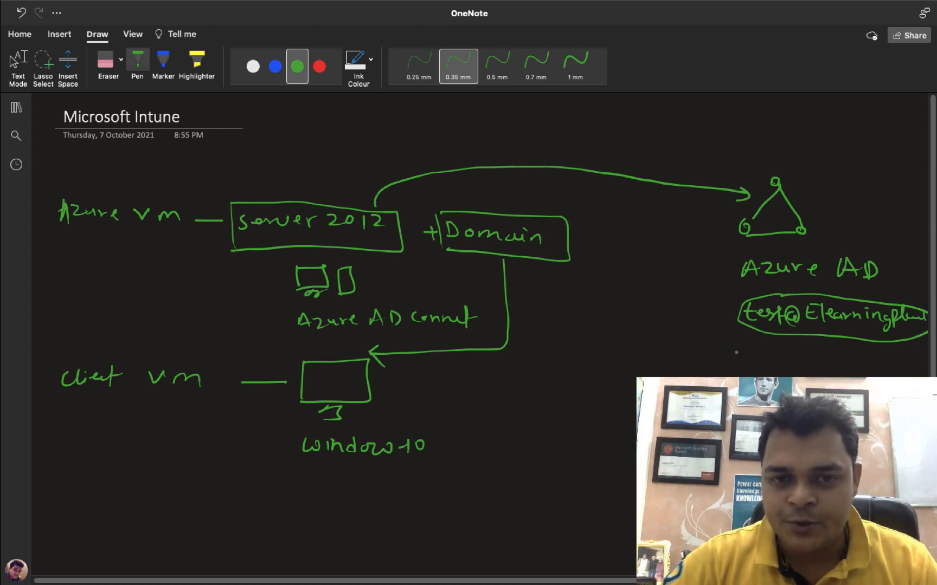
drag(725, 335, 758, 368)
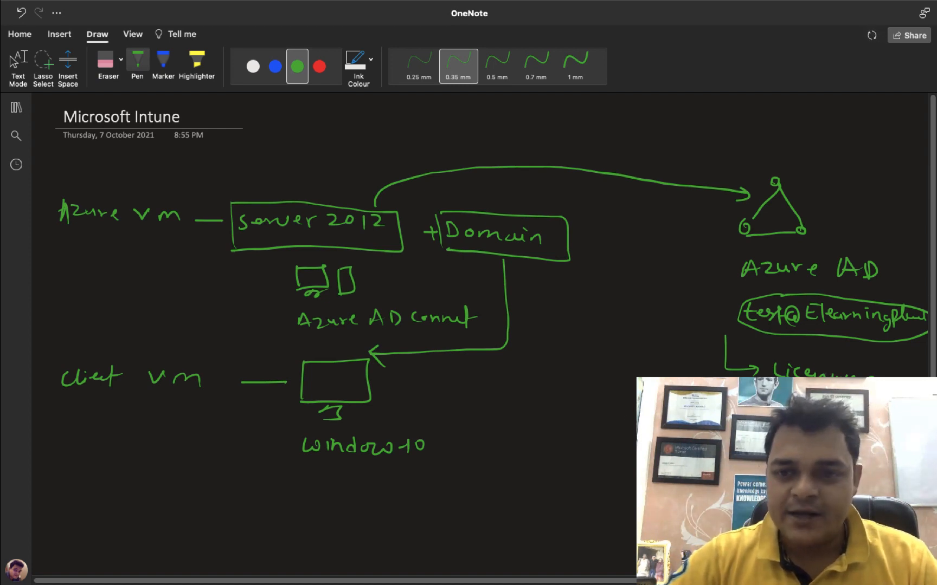
mouse_move(871, 376)
mouse_down()
mouse_move(851, 361)
mouse_move(829, 362)
mouse_up()
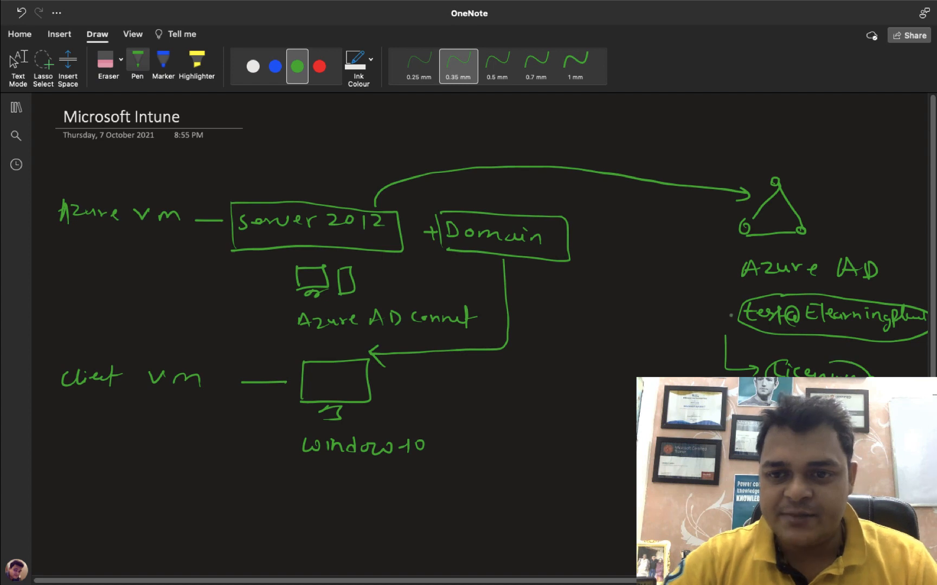
Draw an arrow from the user's address to the client computer, write a circled "Intune" beside it, and add a downward curve from the address.
mouse_move(738, 321)
mouse_down()
mouse_move(429, 359)
mouse_move(377, 381)
mouse_move(388, 390)
mouse_up()
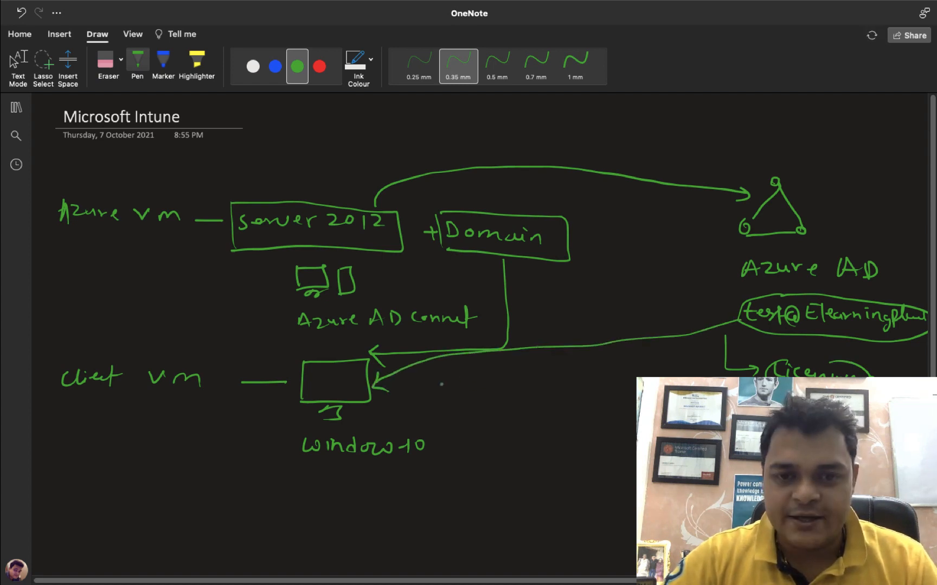
mouse_move(437, 383)
mouse_down()
mouse_move(439, 396)
mouse_move(465, 397)
mouse_move(470, 385)
mouse_up()
drag(473, 383, 493, 393)
drag(493, 389, 504, 391)
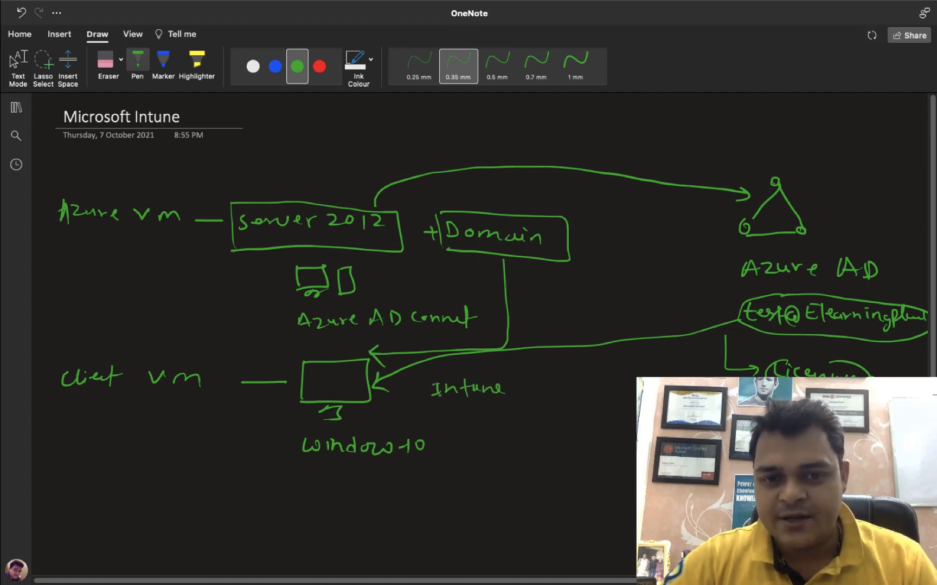
mouse_move(442, 378)
mouse_down()
mouse_move(490, 403)
mouse_move(423, 381)
mouse_up()
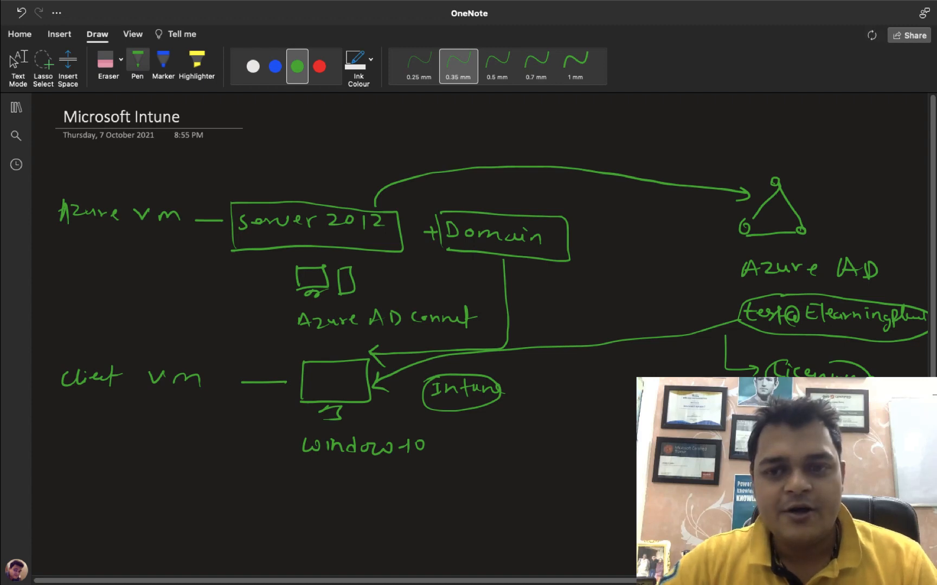
drag(741, 319, 726, 340)
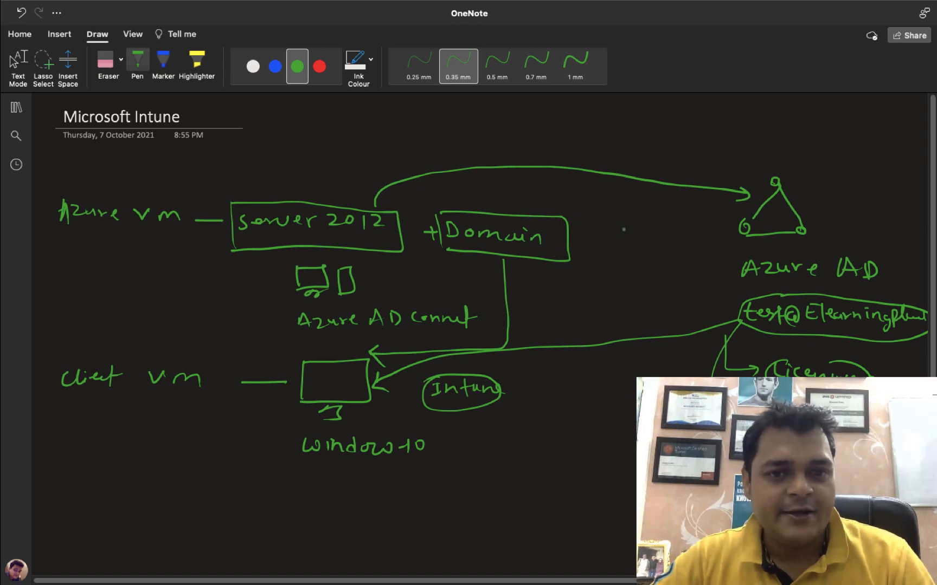
key(Escape)
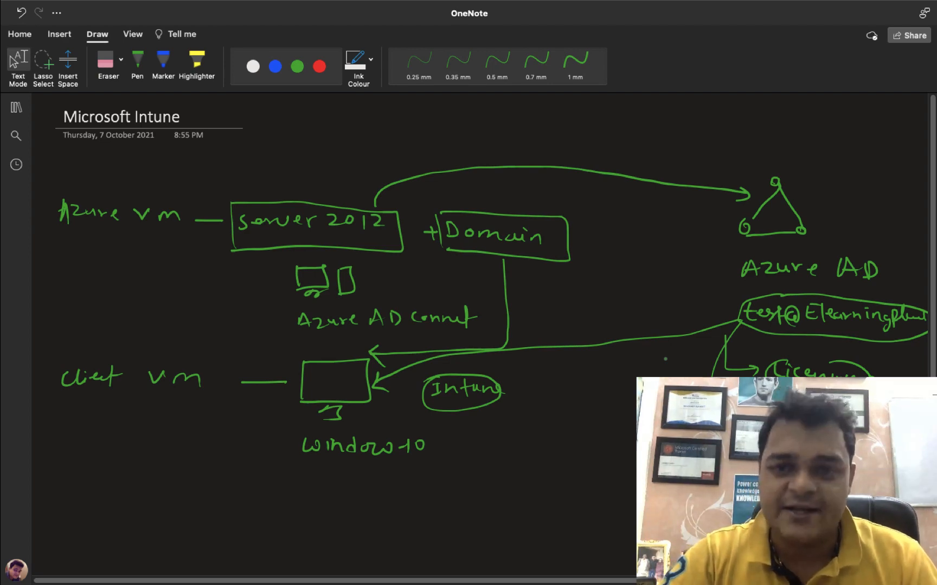
Switch to the Azure portal in the browser and open the Domain virtual machine from the virtual machines list.
key(ctrl+Left)
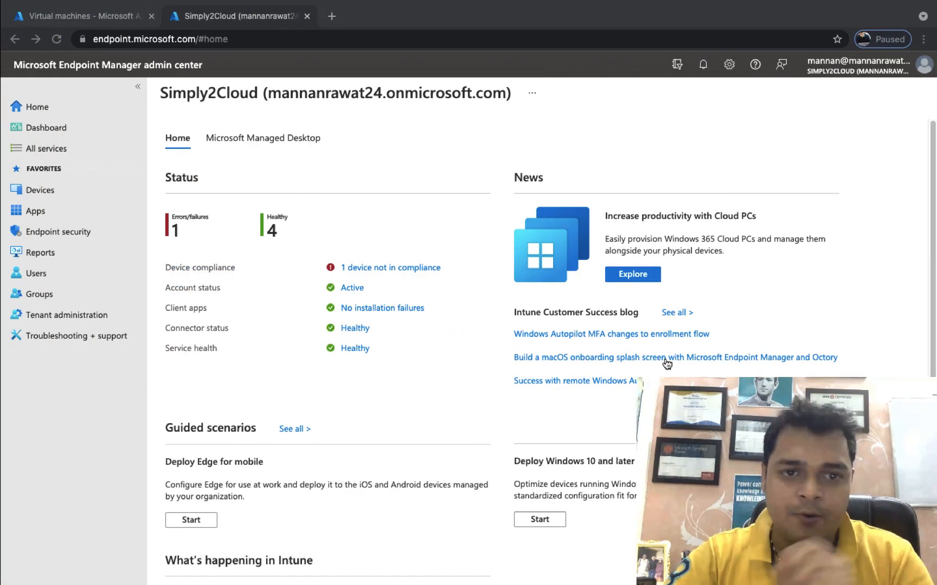
click(106, 19)
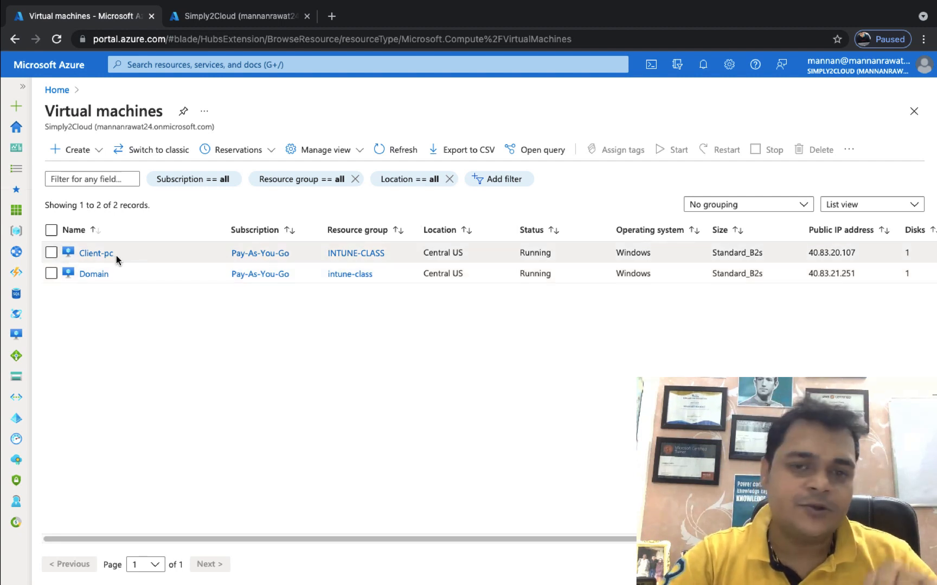
click(88, 274)
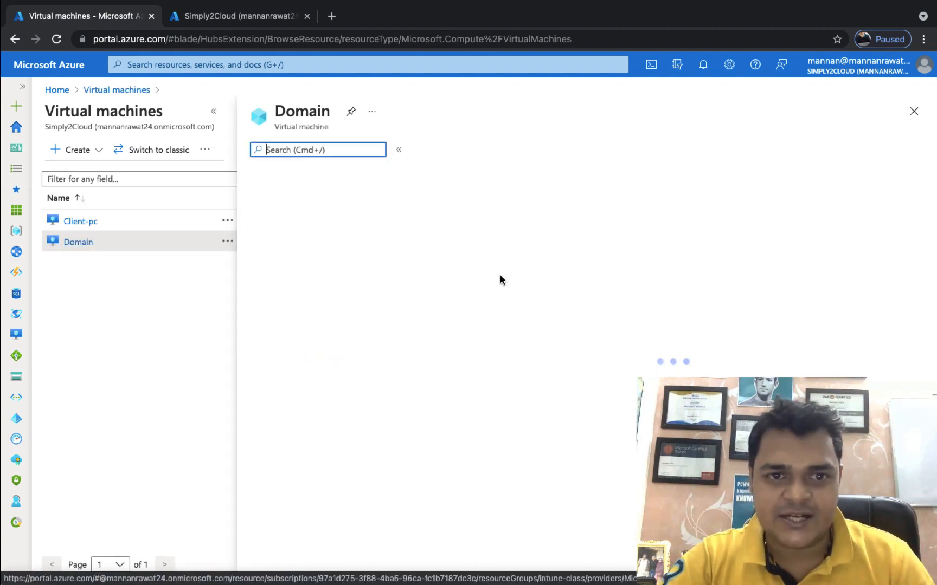
Open Microsoft Remote Desktop in full screen and connect to the PC 40.83.21.251.
key(ctrl+Right)
key(ctrl+Left)
key(ctrl+Left)
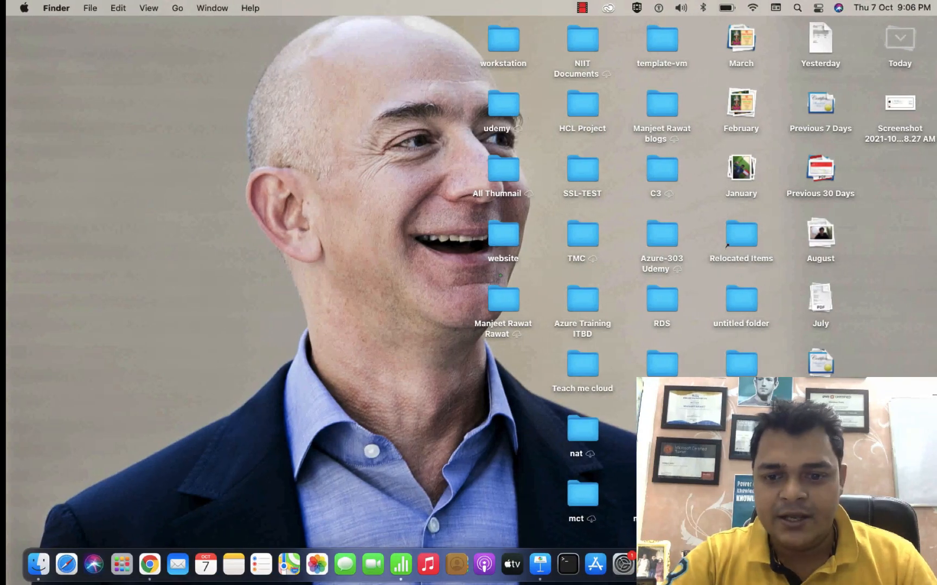
click(818, 564)
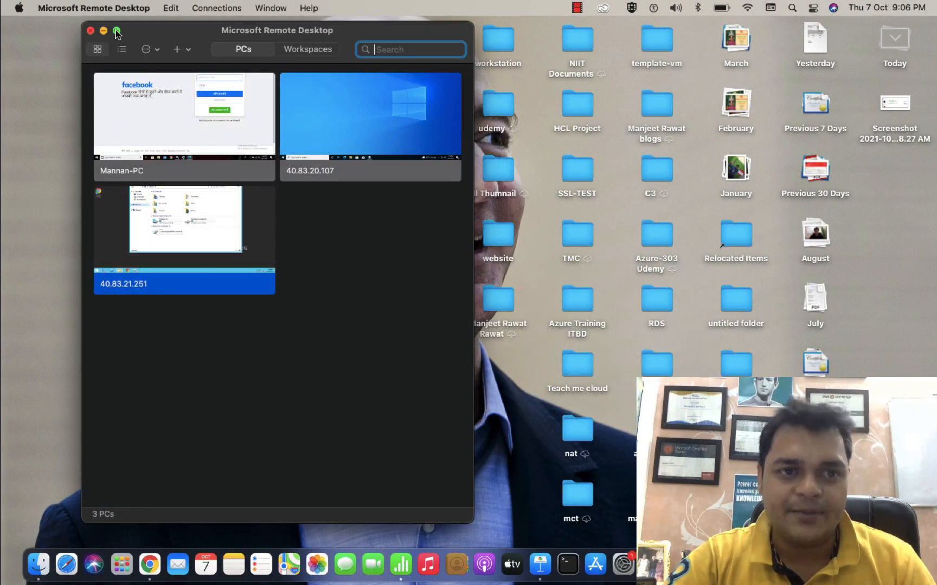
click(117, 30)
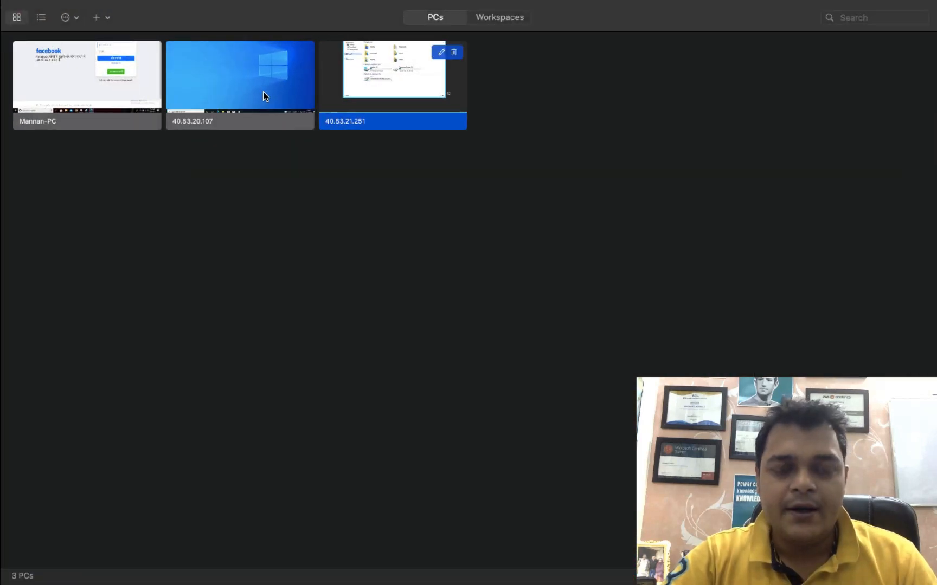
double_click(372, 89)
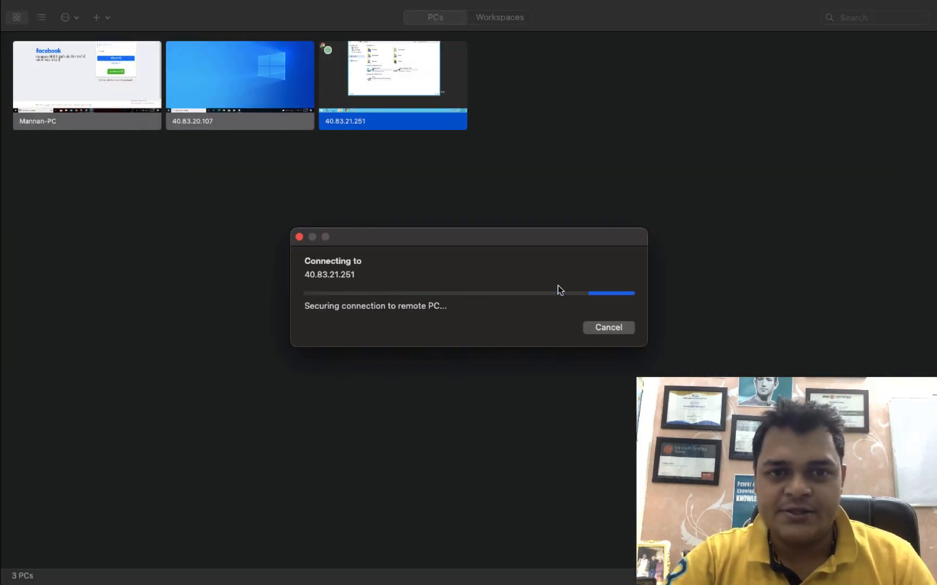
click(621, 341)
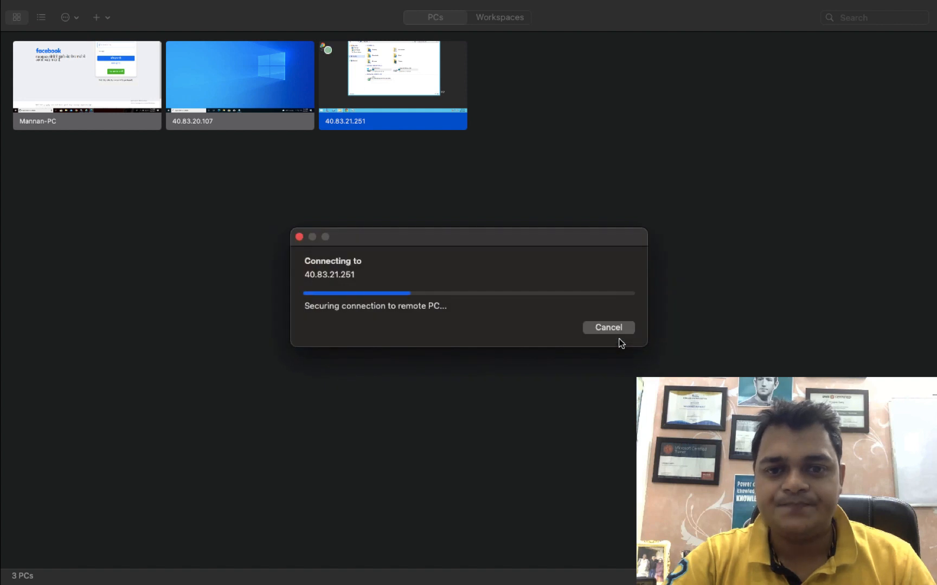
Connect to the remote PCs 40.83.20.107 and 192.168.1.7, accepting their unverified certificates.
click(219, 88)
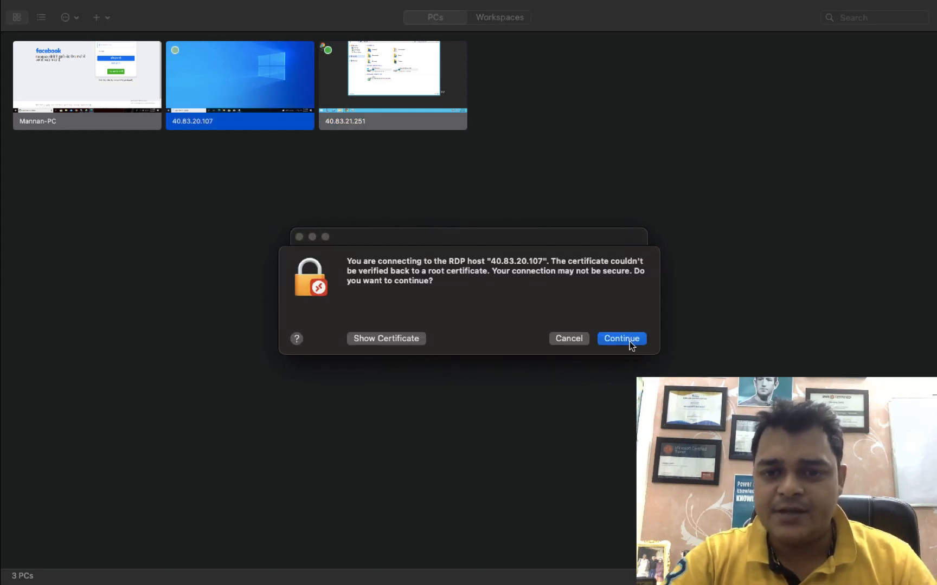
click(637, 343)
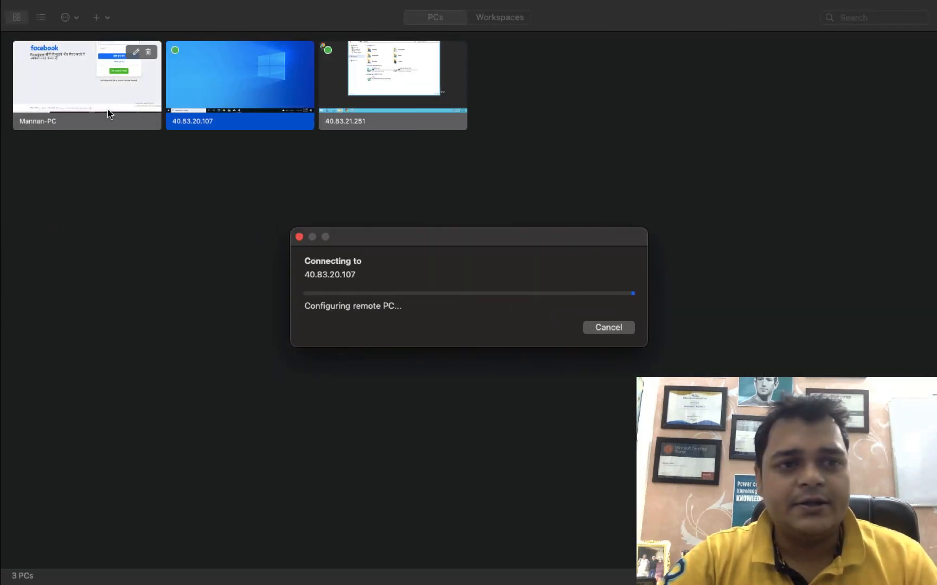
click(53, 75)
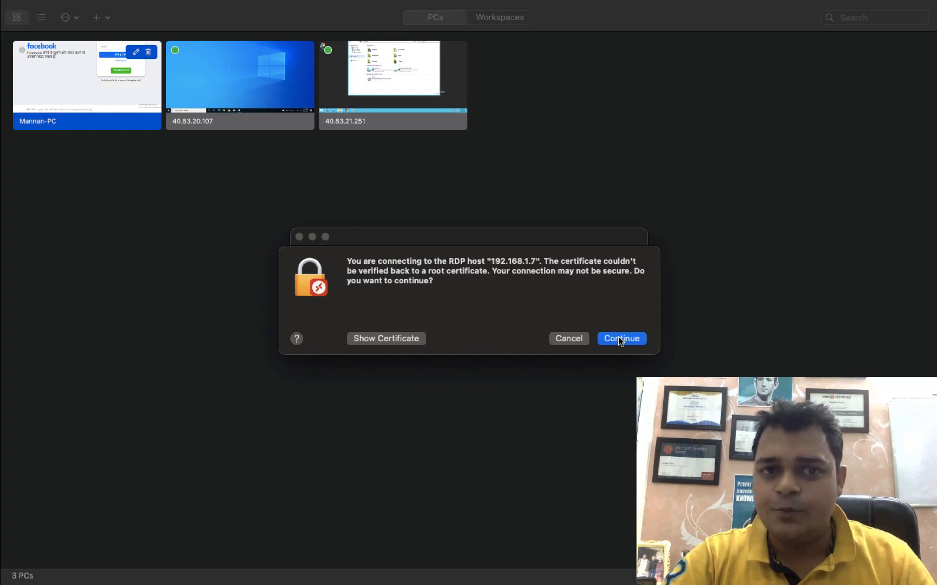
click(620, 339)
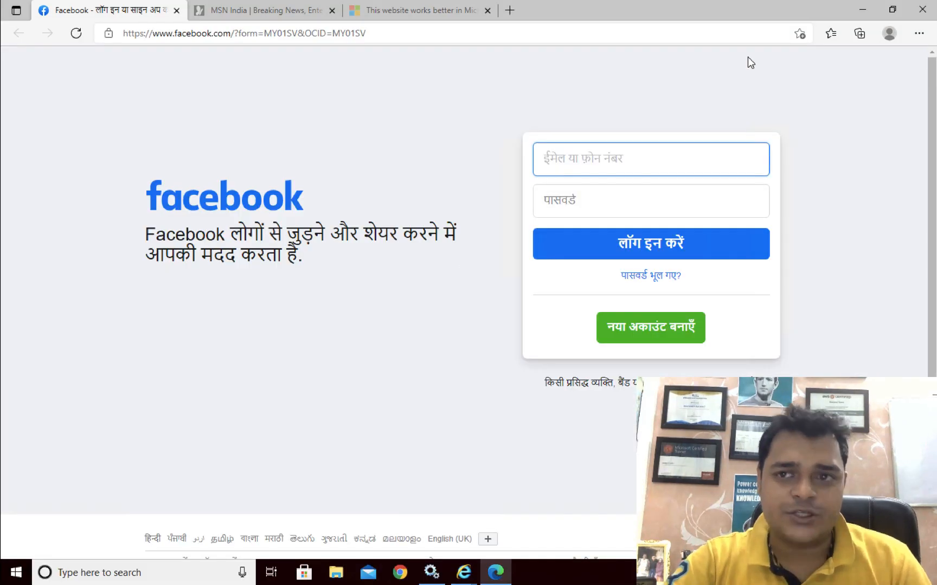
Close the Edge and Internet Explorer windows on the local Windows 10 PC and refresh its desktop.
click(922, 9)
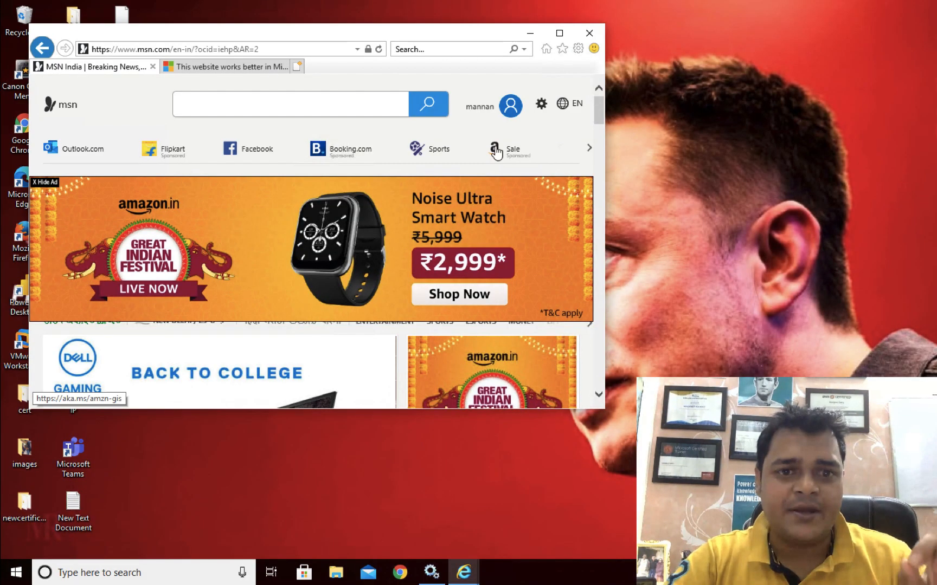
click(590, 33)
click(307, 229)
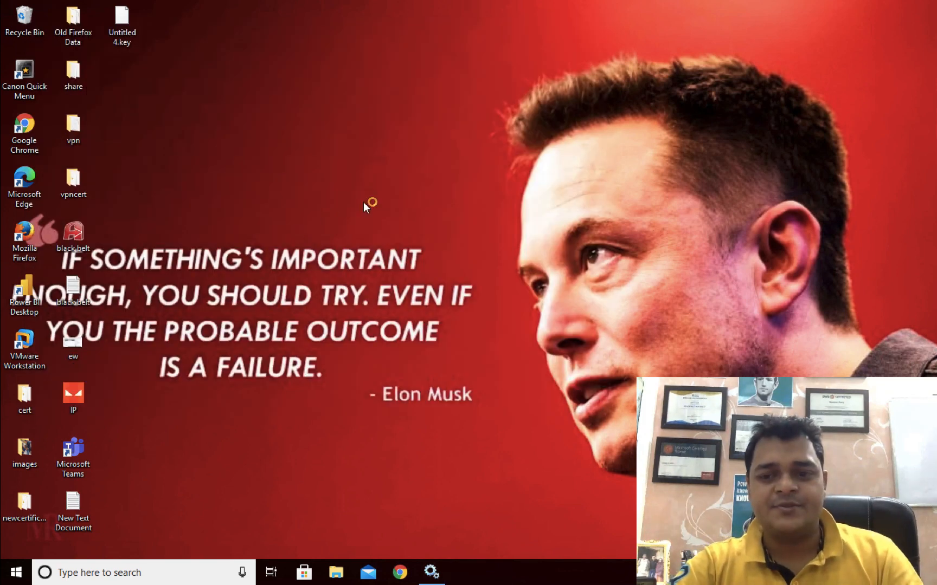
right_click(363, 202)
click(406, 244)
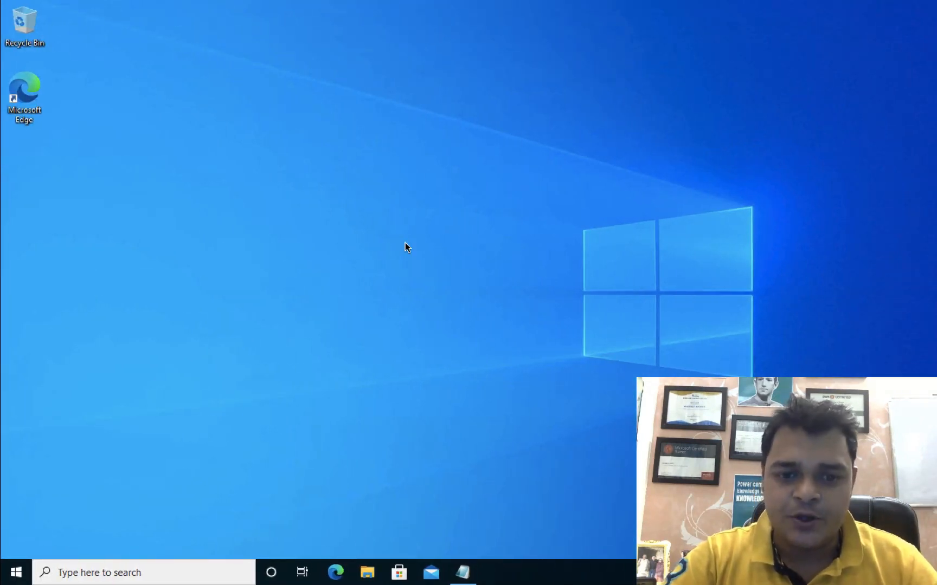
Switch to the remote domain server session and close its This PC window to clear the desktop.
key(ctrl+Right)
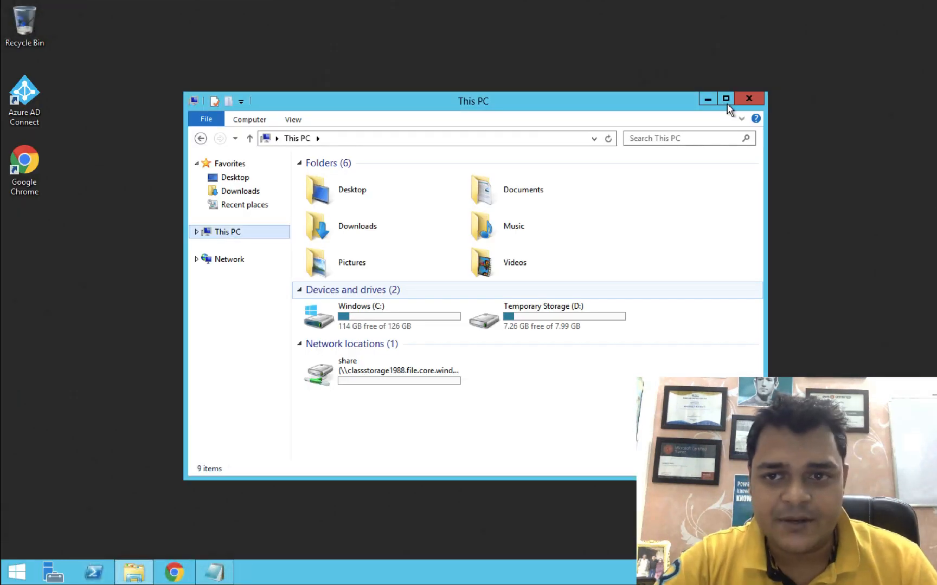
click(748, 100)
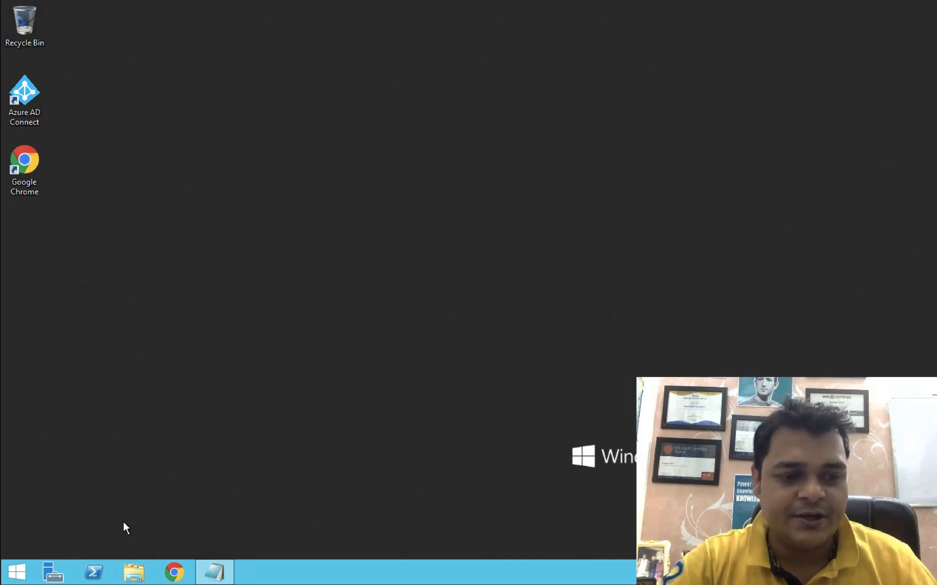
click(134, 573)
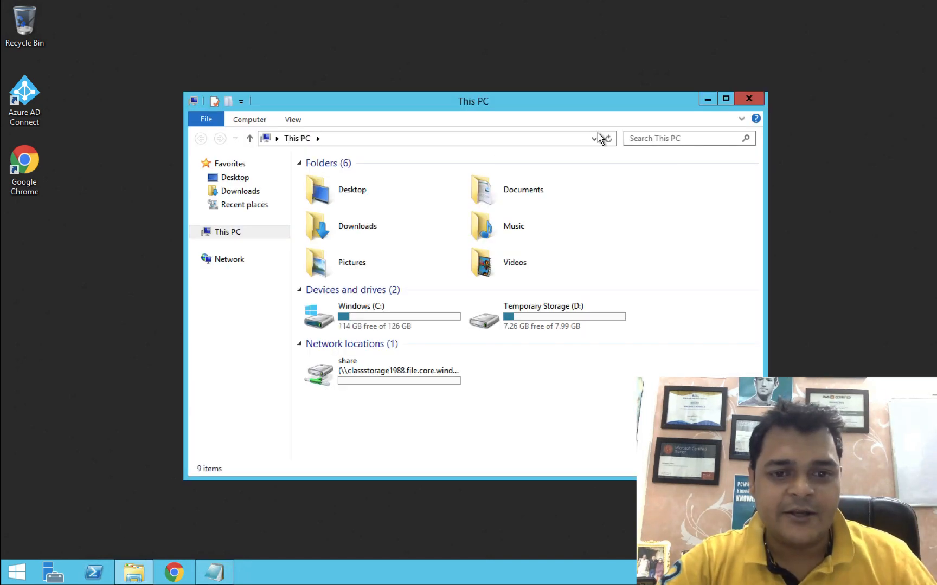
click(748, 98)
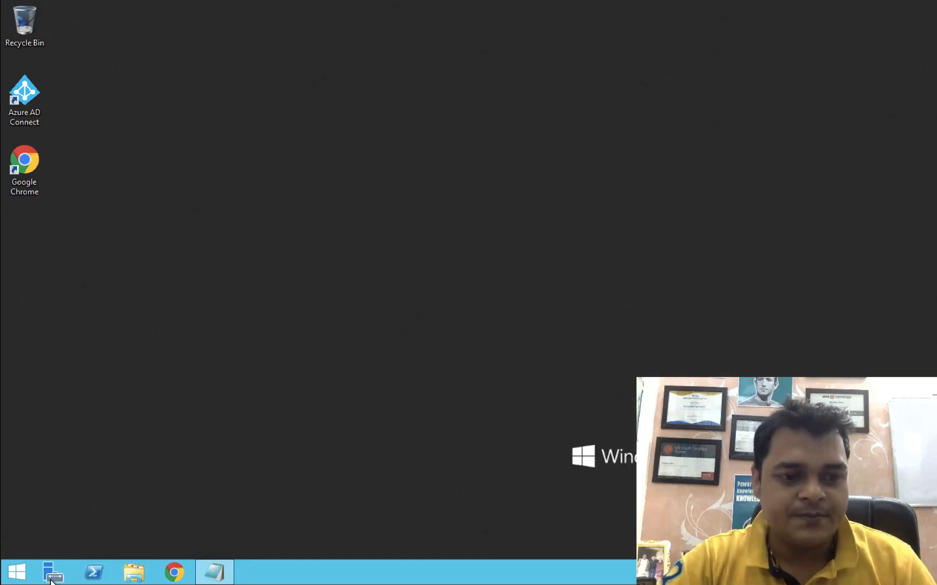
Open Active Directory Users and Computers through Server Manager and select the test2 user in the Users container.
click(51, 579)
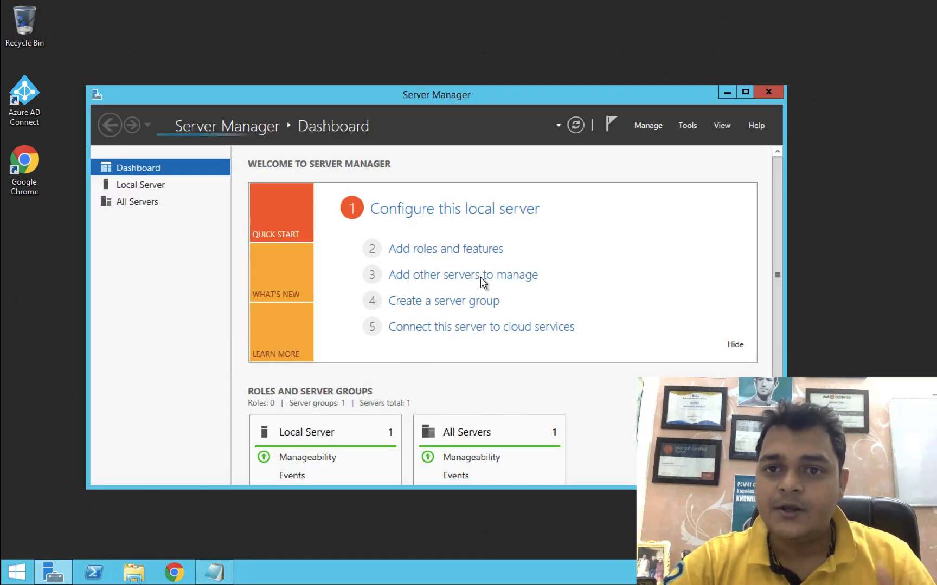
click(688, 126)
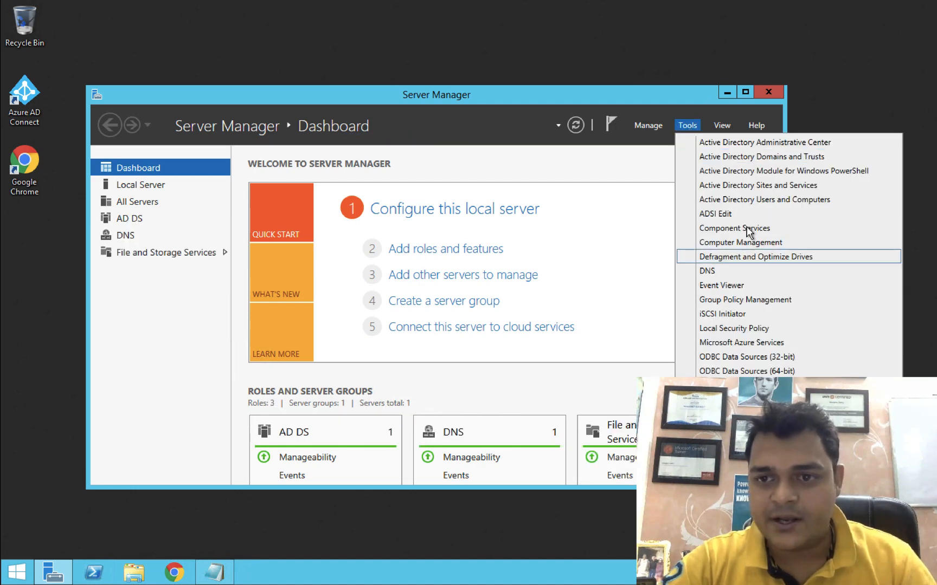
click(767, 199)
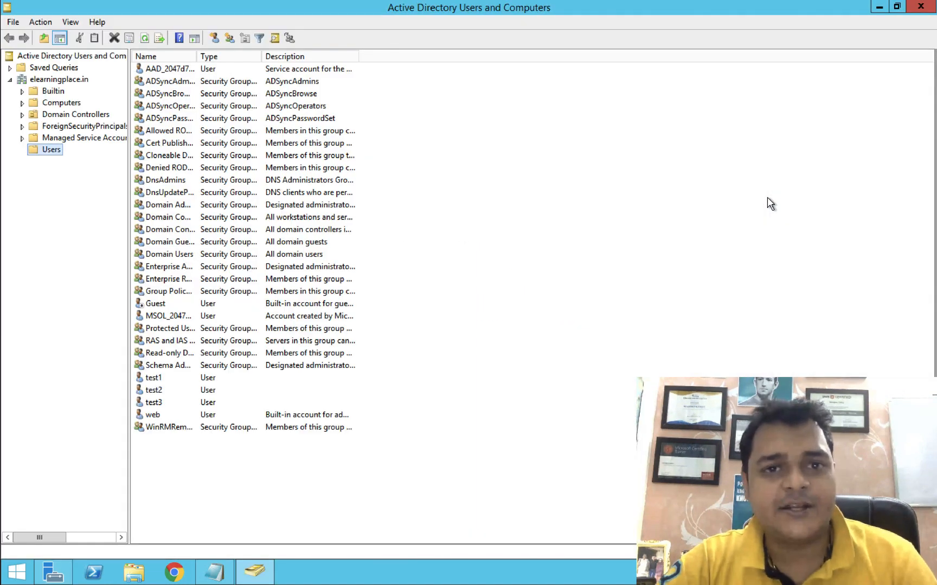
click(153, 395)
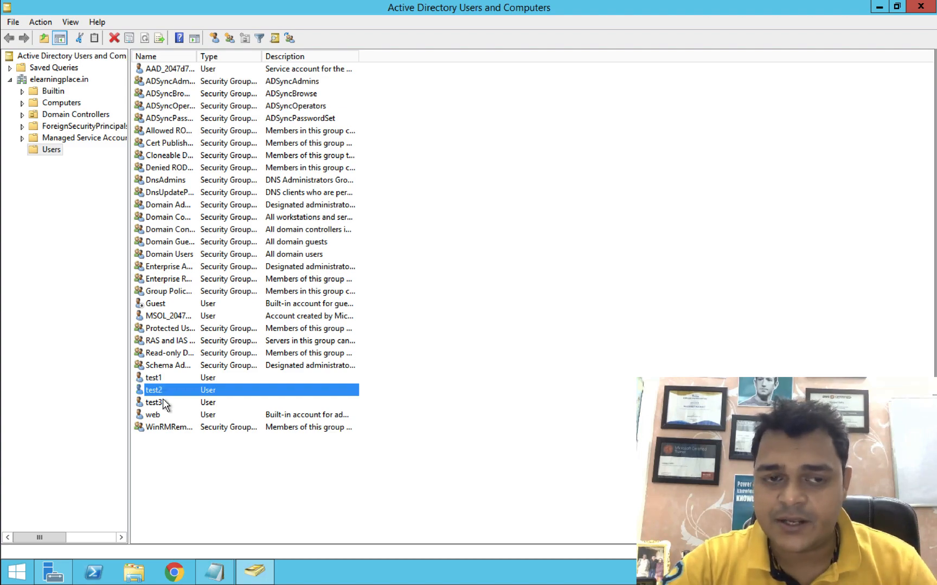
Switch to the Azure portal in Chrome and display all users of the Azure Active Directory tenant.
key(ctrl+Left)
key(ctrl+Left)
key(ctrl+Left)
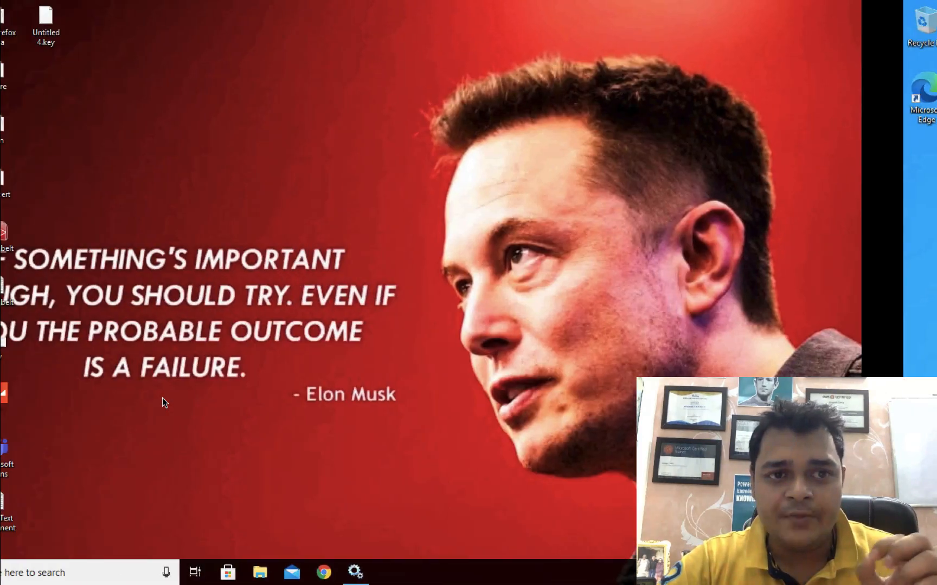
key(ctrl+Left)
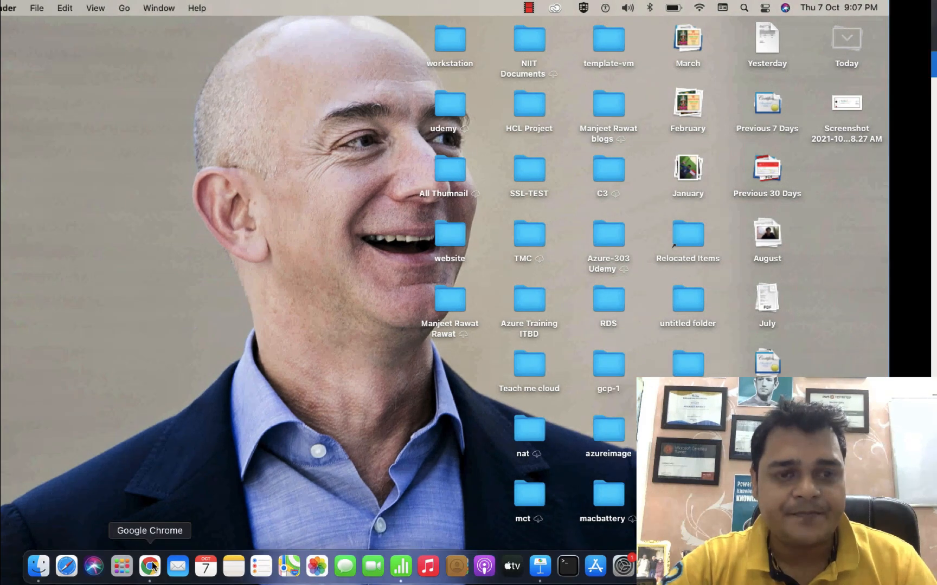
click(149, 566)
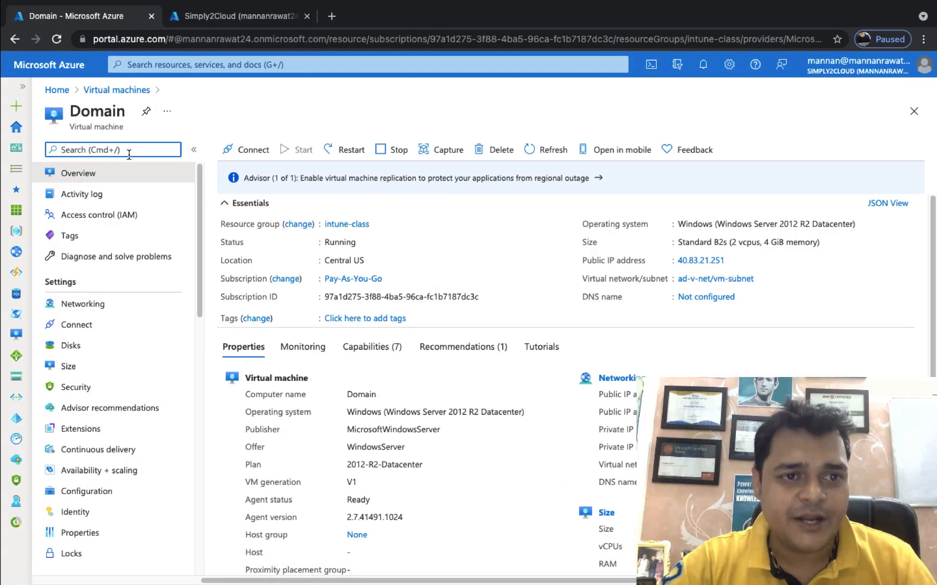
click(60, 90)
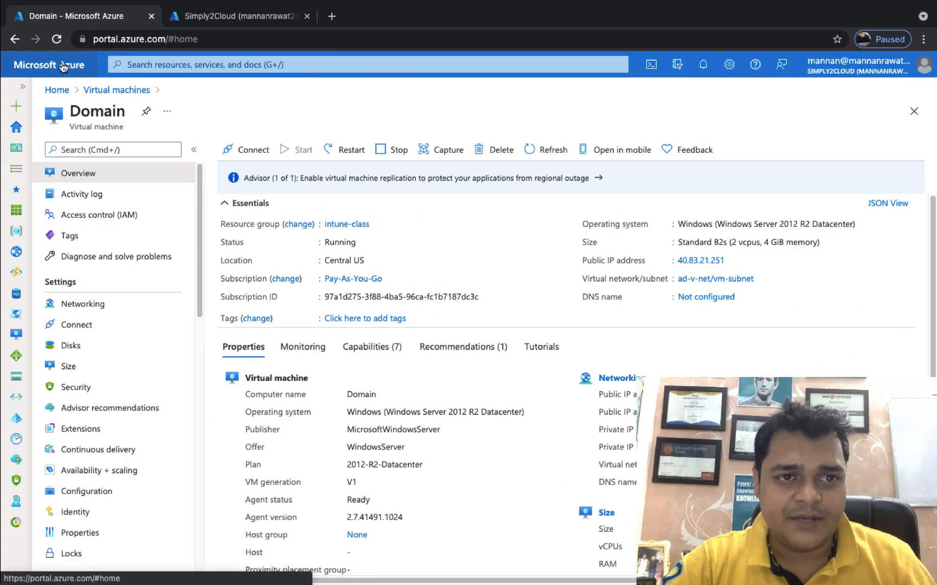
click(383, 164)
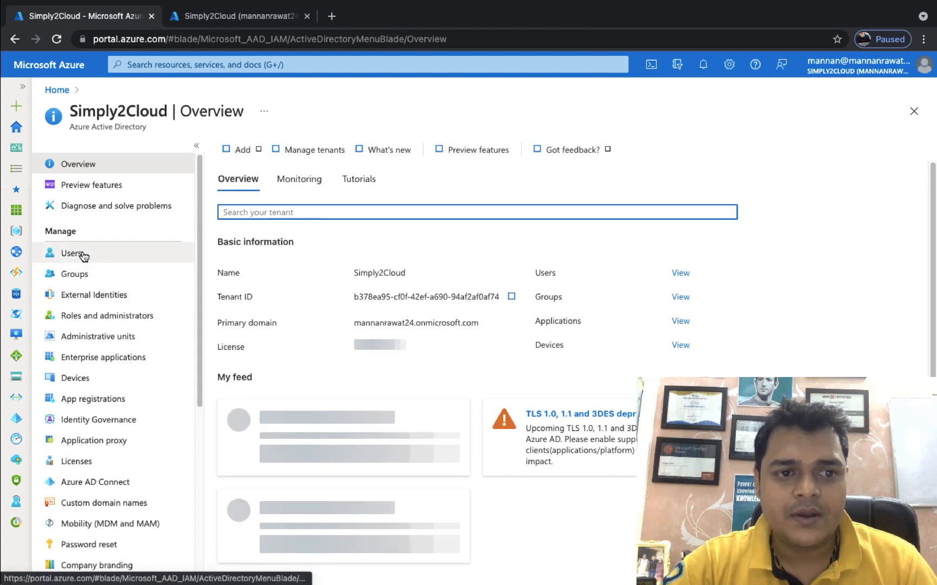
click(83, 256)
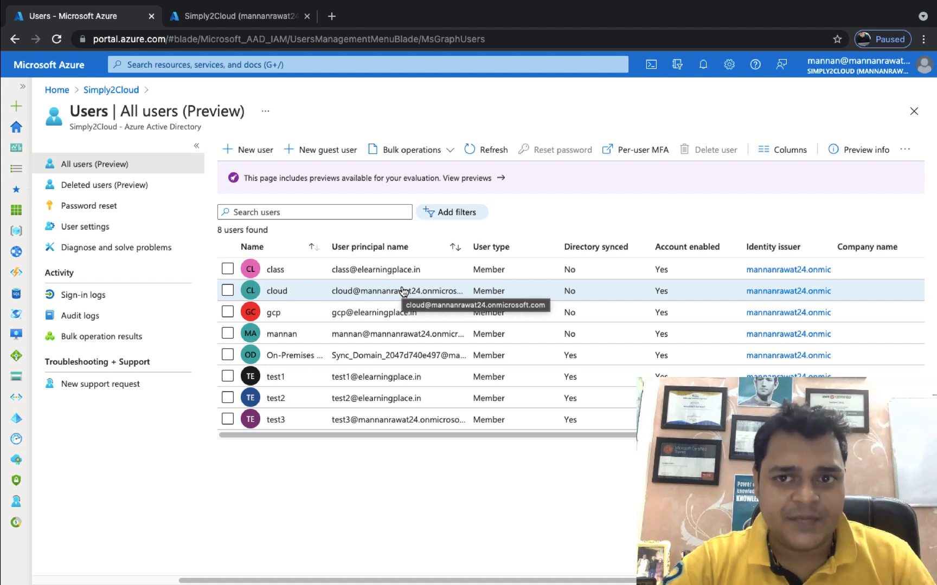
Switch to the local Windows 10 PC and view its Access work or school account settings.
key(ctrl+Right)
key(ctrl+Right)
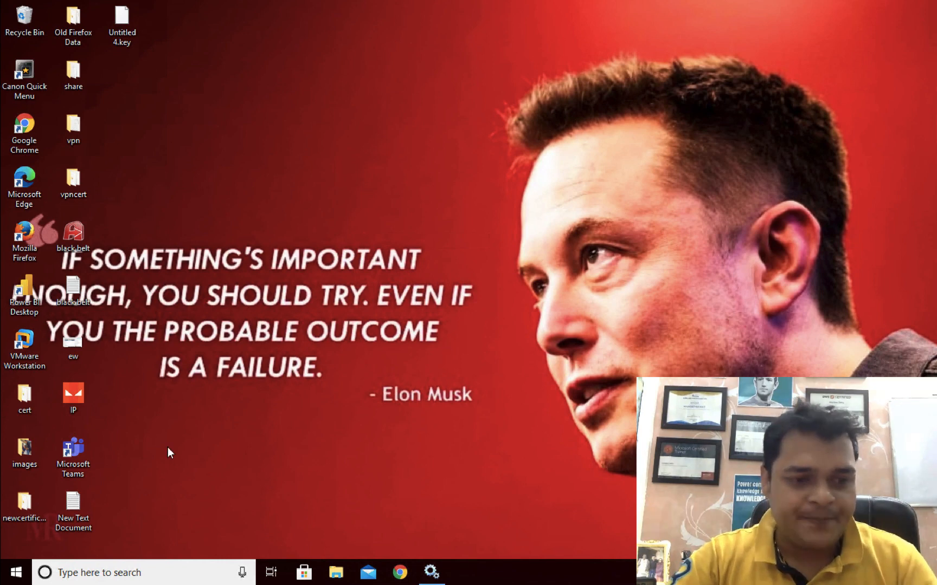
click(15, 573)
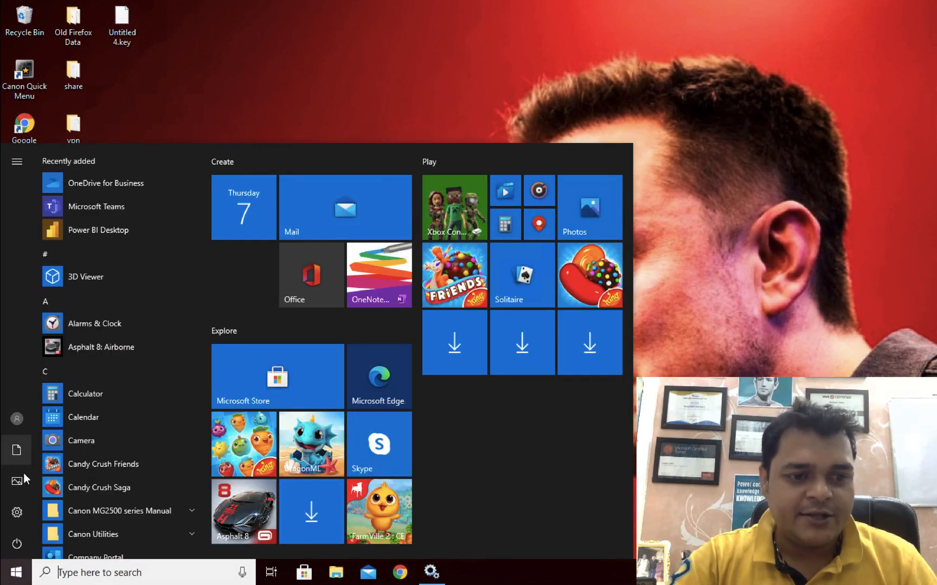
click(17, 512)
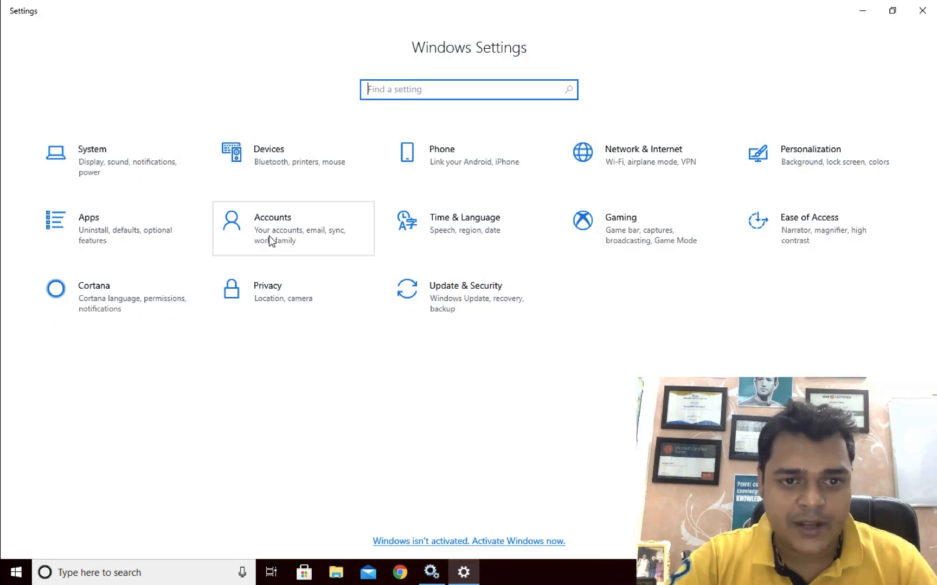
click(269, 237)
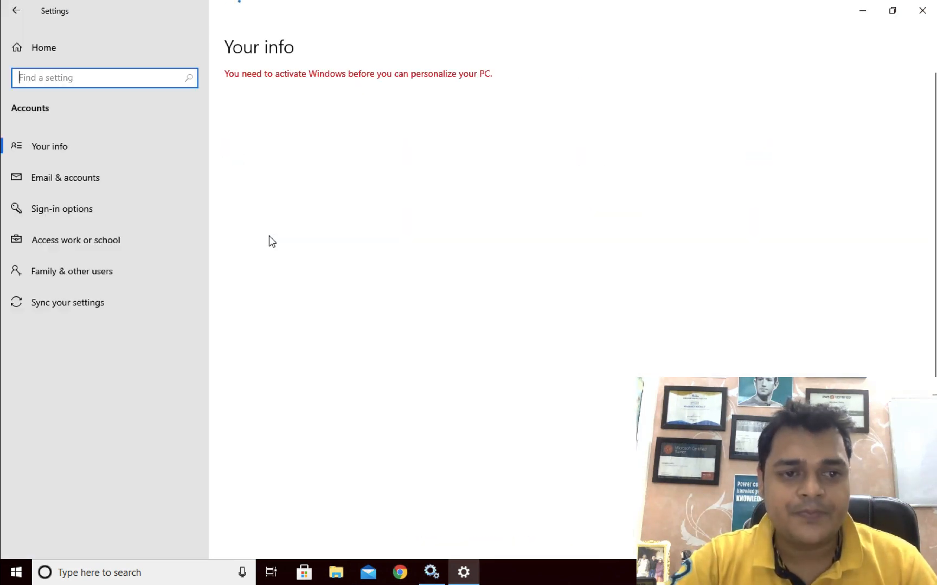
click(107, 247)
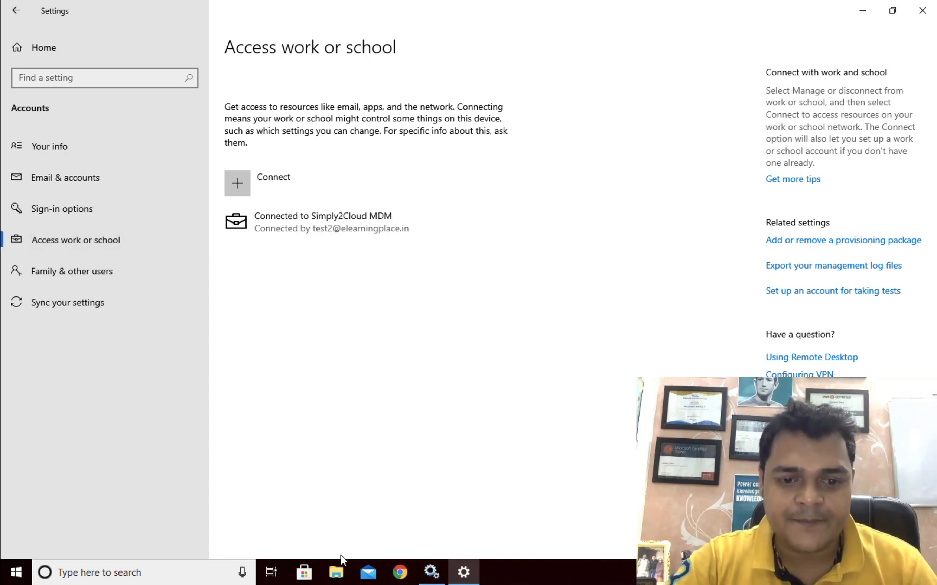
Check the local PC's computer name and workgroup in the system properties of This PC, and close all open windows.
click(336, 576)
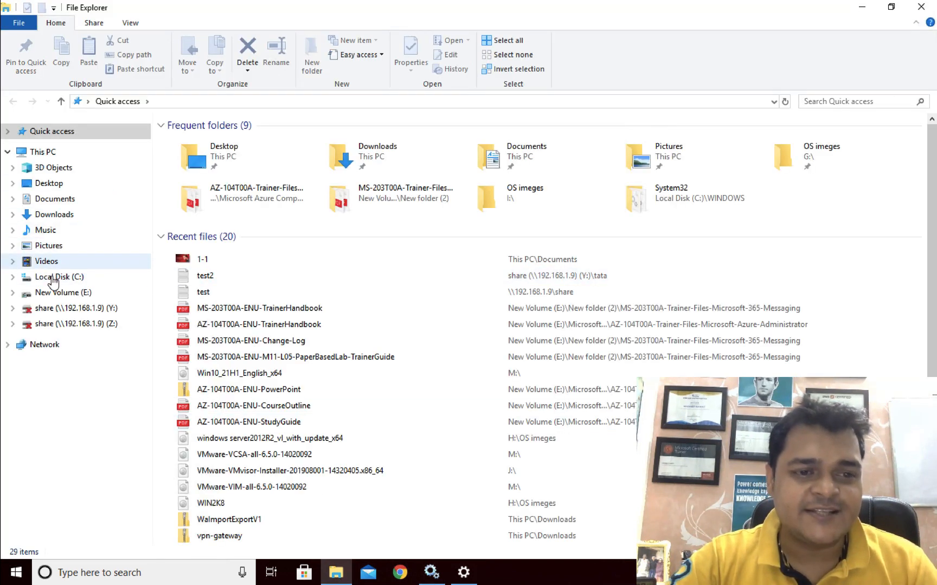
click(52, 152)
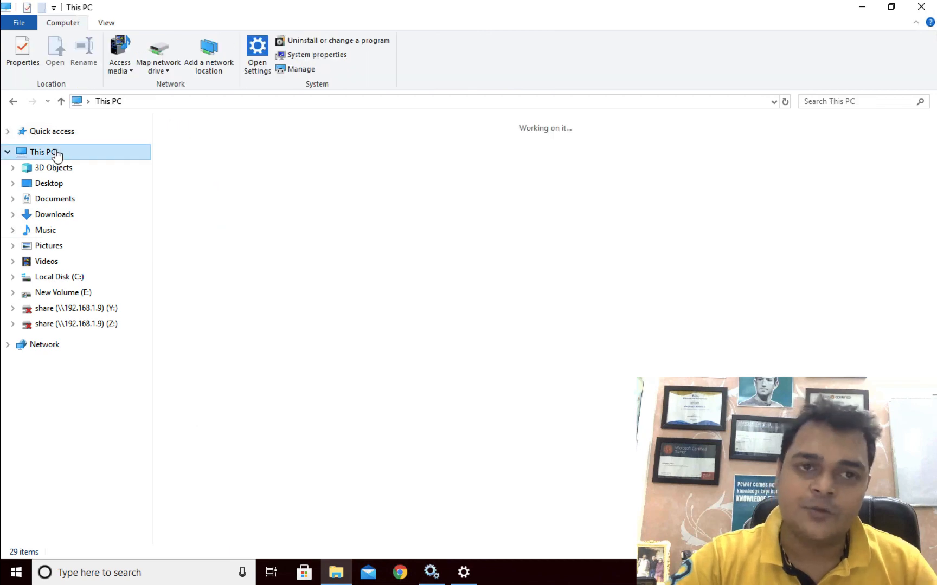
click(23, 52)
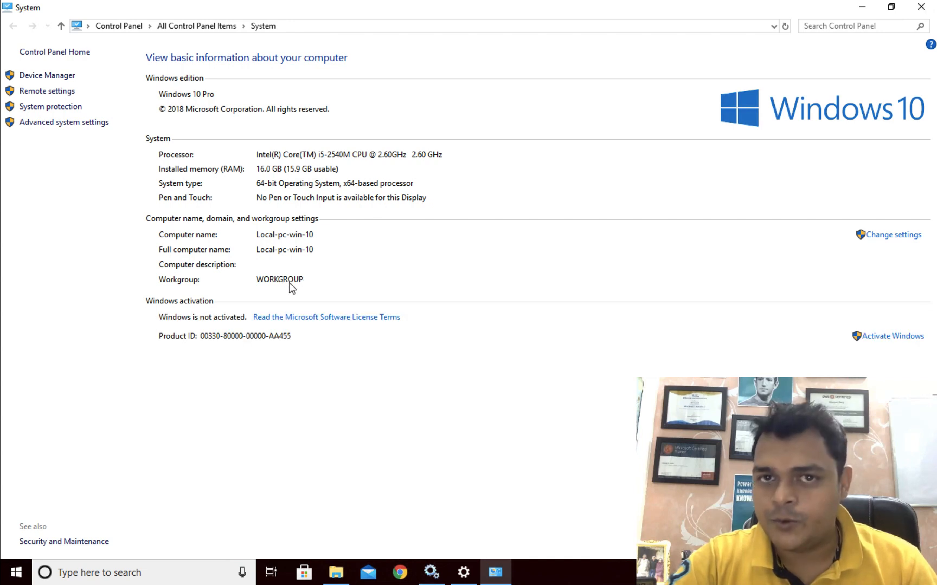
click(921, 7)
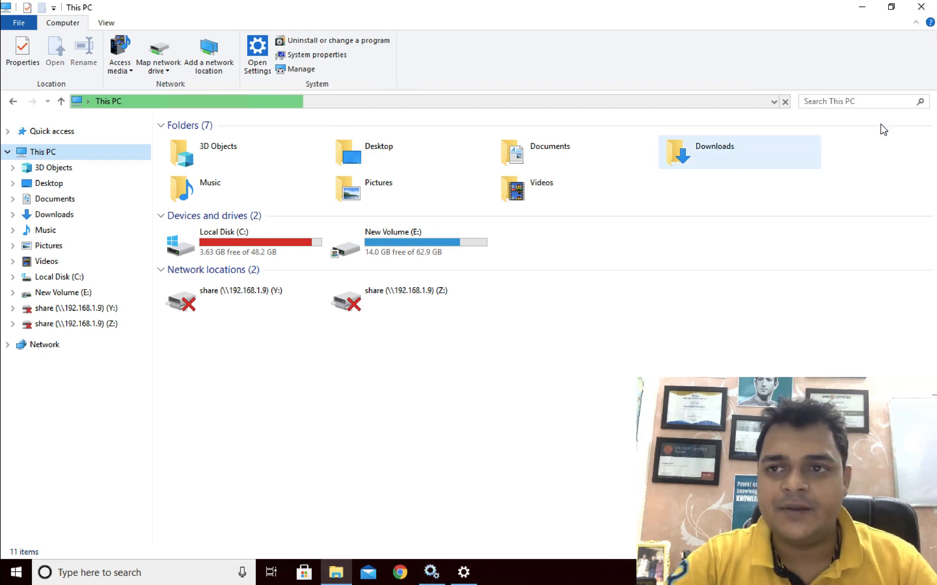
click(920, 7)
click(923, 11)
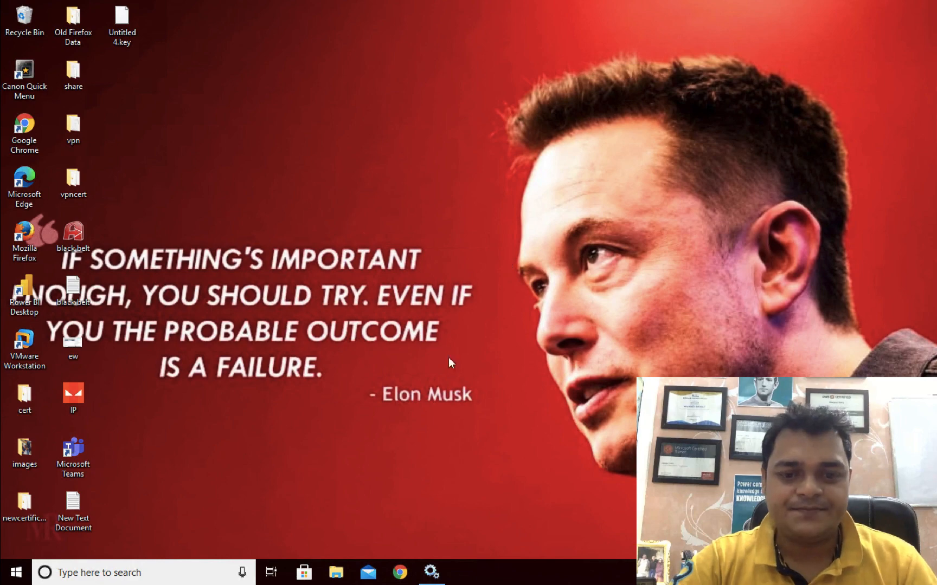
Switch to the remote client PC session and open the system About page from the properties of This PC.
key(ctrl+Left)
key(ctrl+Right)
key(ctrl+Right)
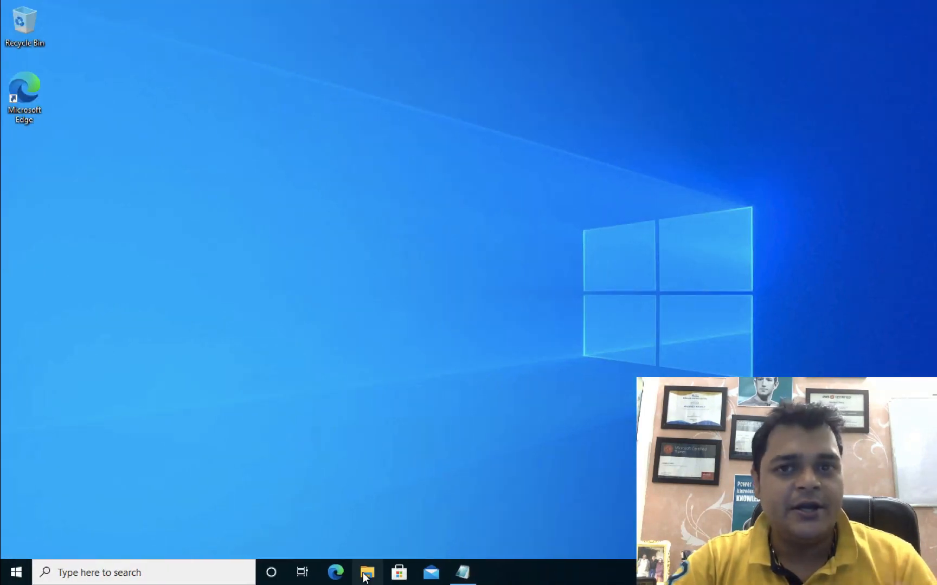
click(366, 574)
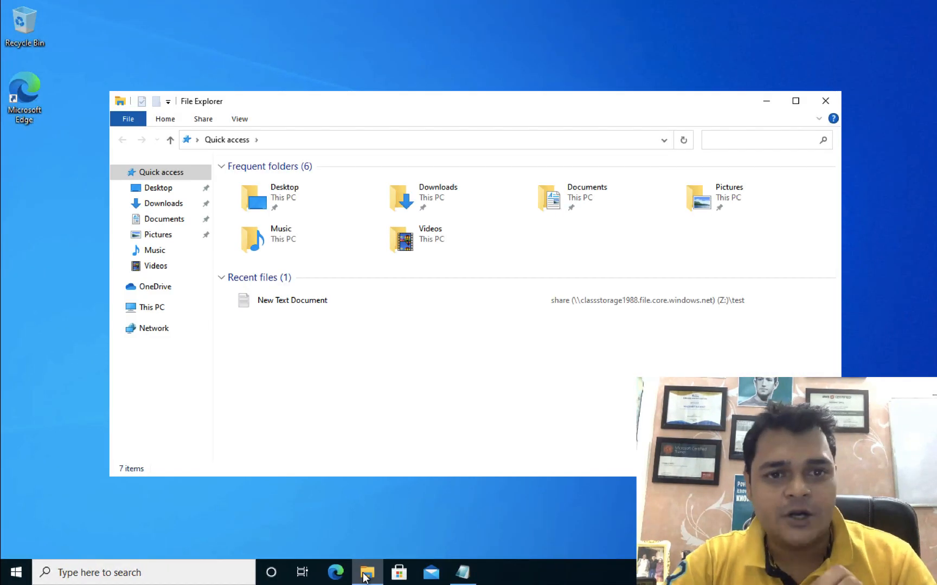
click(158, 309)
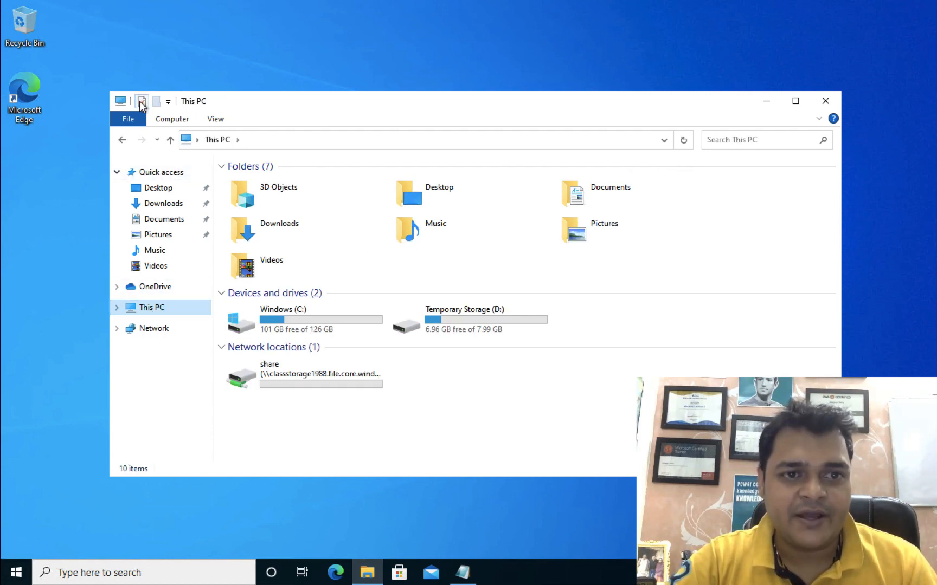
click(139, 101)
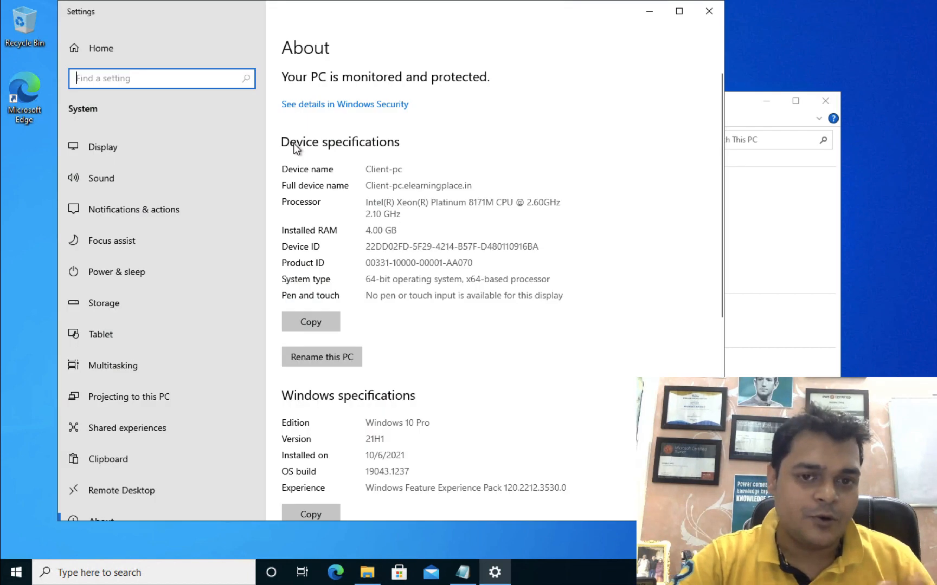
Check the client's full computer name and domain in the advanced system settings, and close the System Properties dialog.
scroll(284, 396, down, 8)
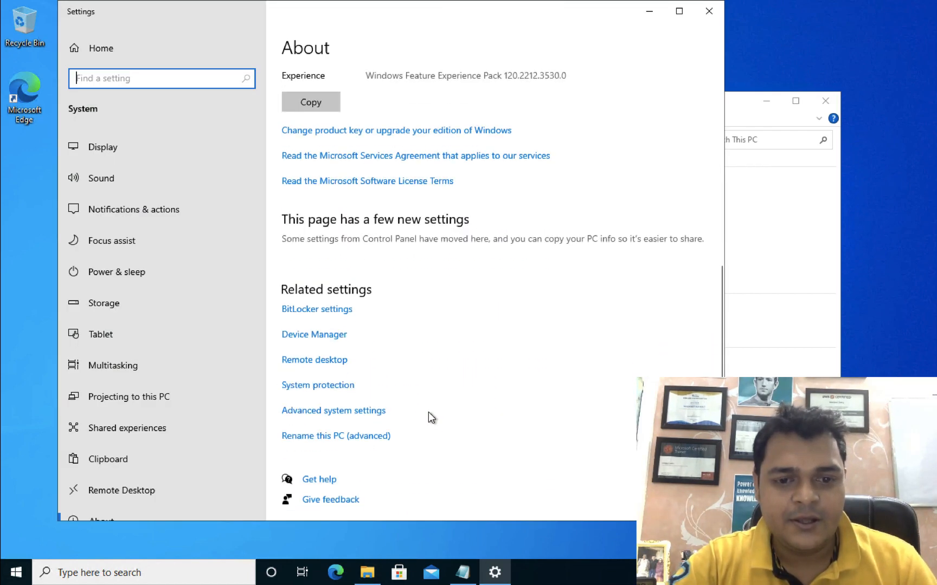
click(340, 412)
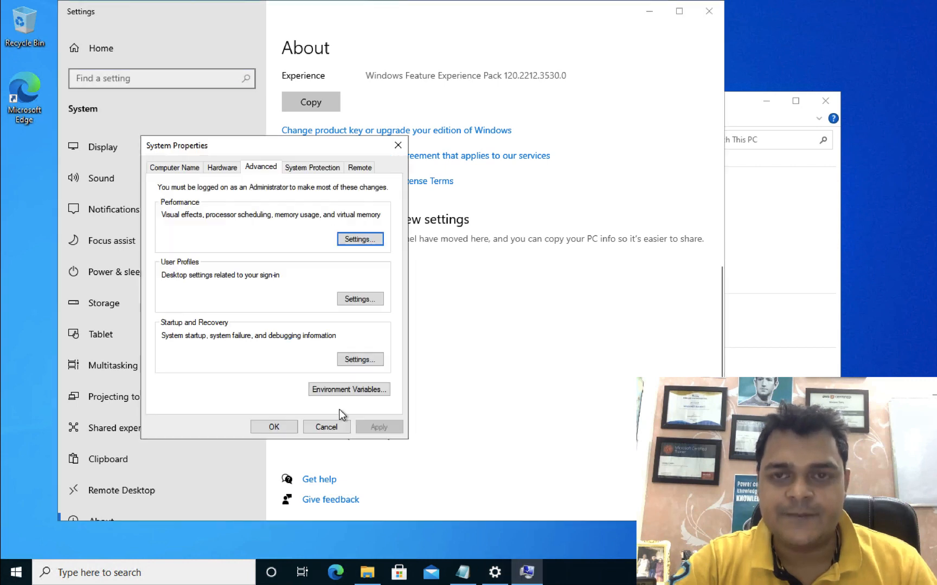
click(180, 171)
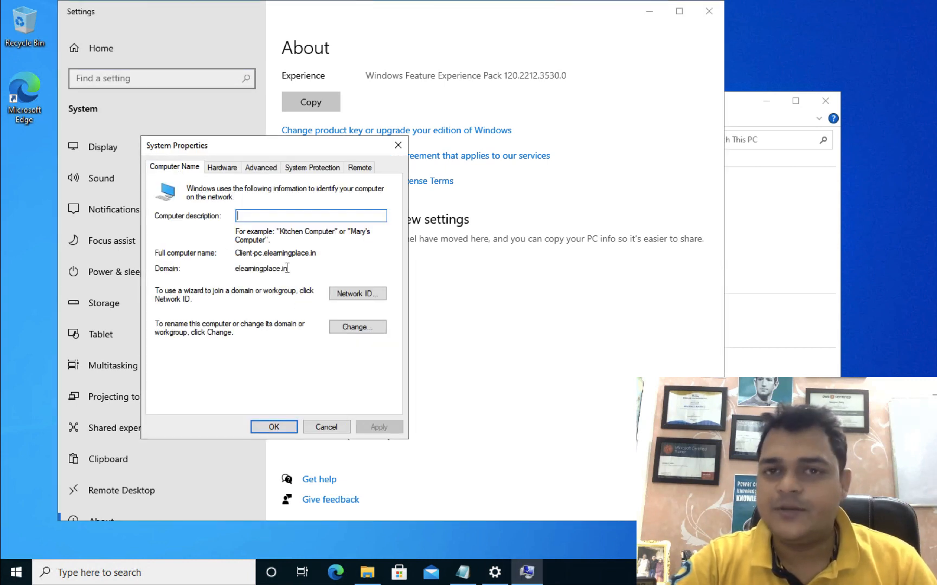
click(398, 145)
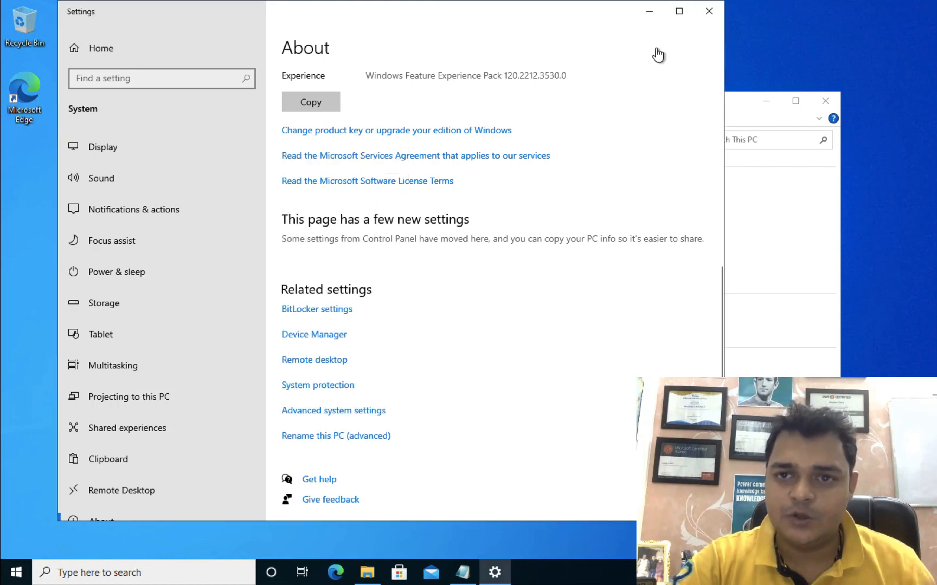
Close the client's open windows and view all enrolled devices in the Microsoft Endpoint Manager admin center.
click(704, 15)
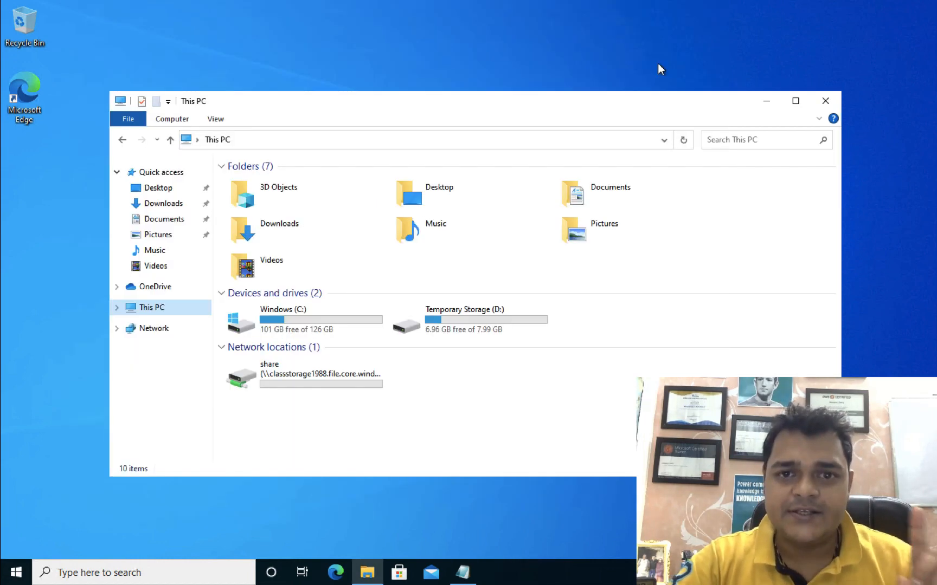
click(827, 101)
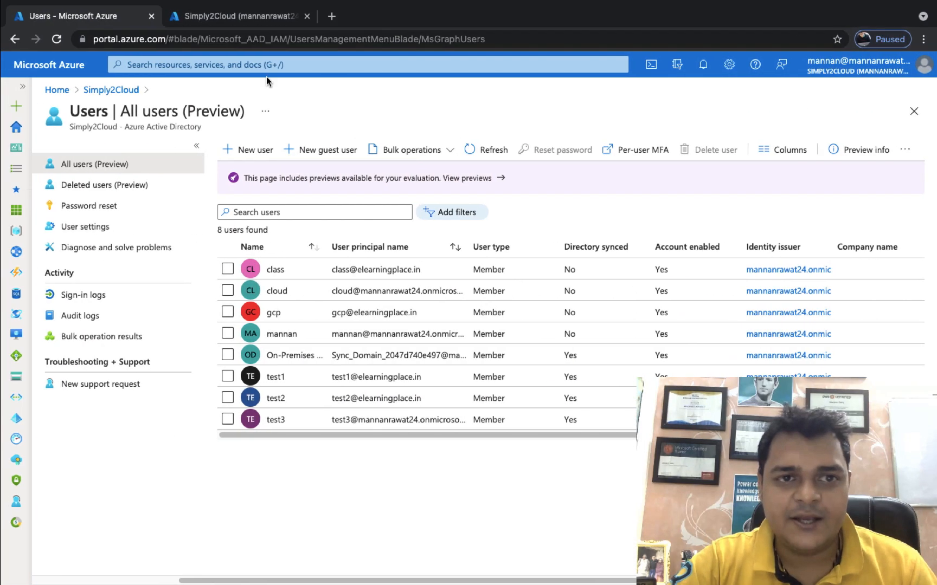
click(239, 16)
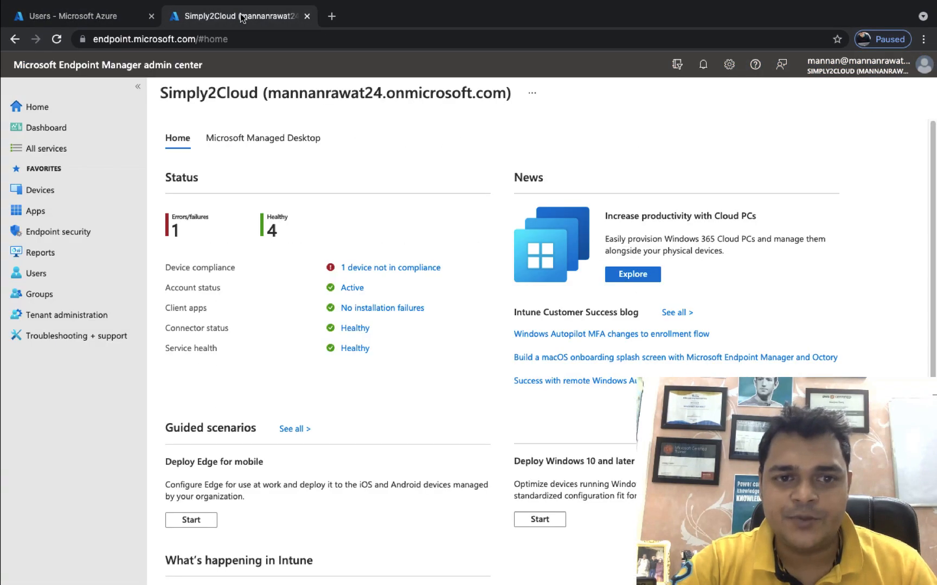
click(41, 192)
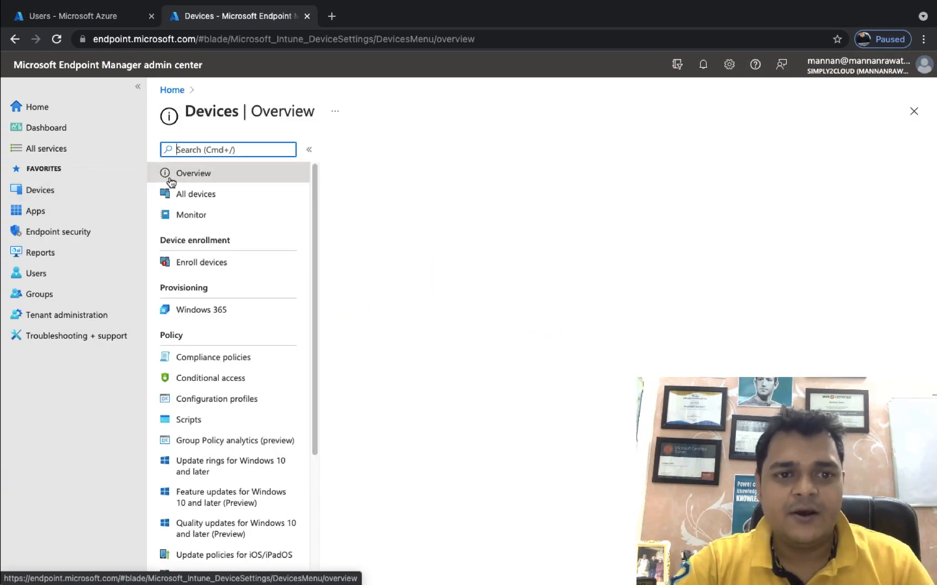
click(207, 200)
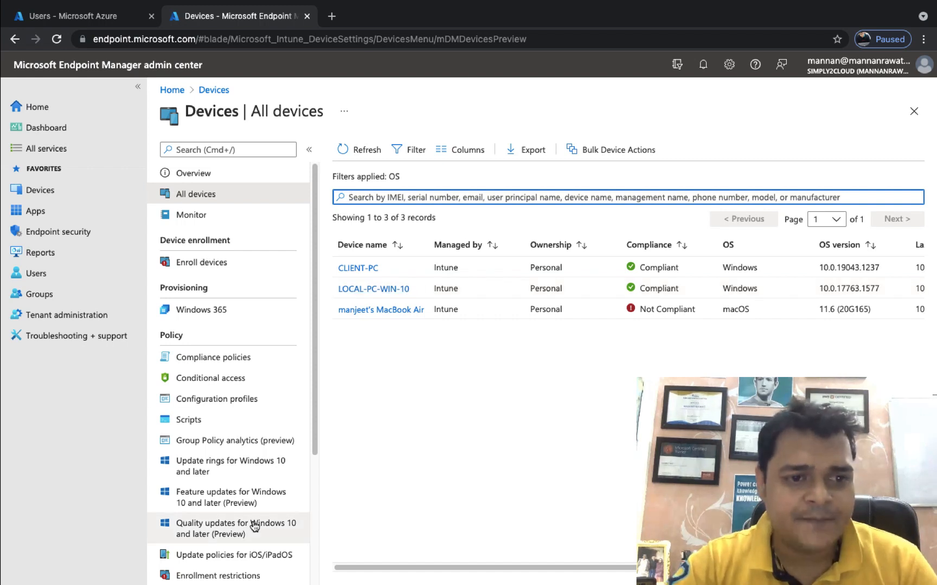
Open Devices from the list of all services and view only the Windows devices.
click(59, 154)
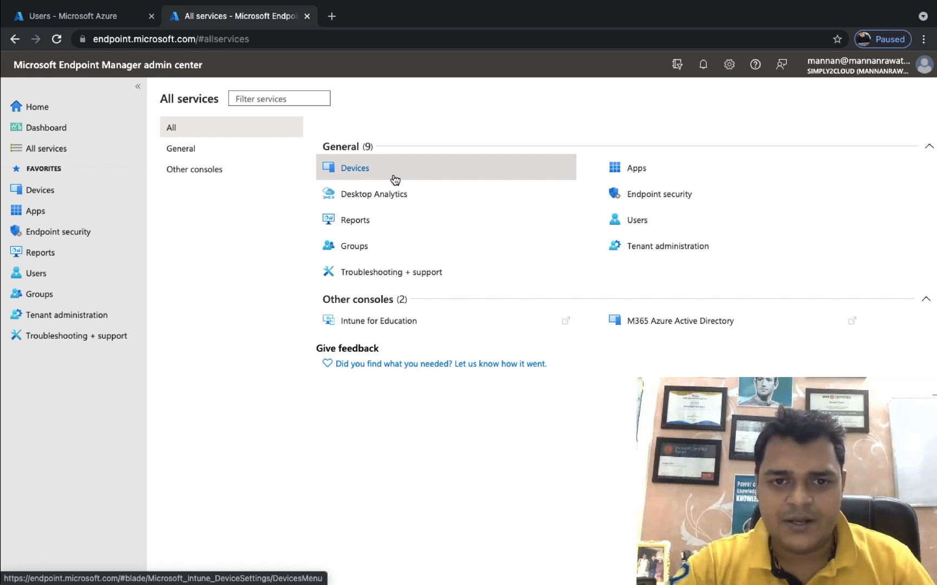
click(356, 172)
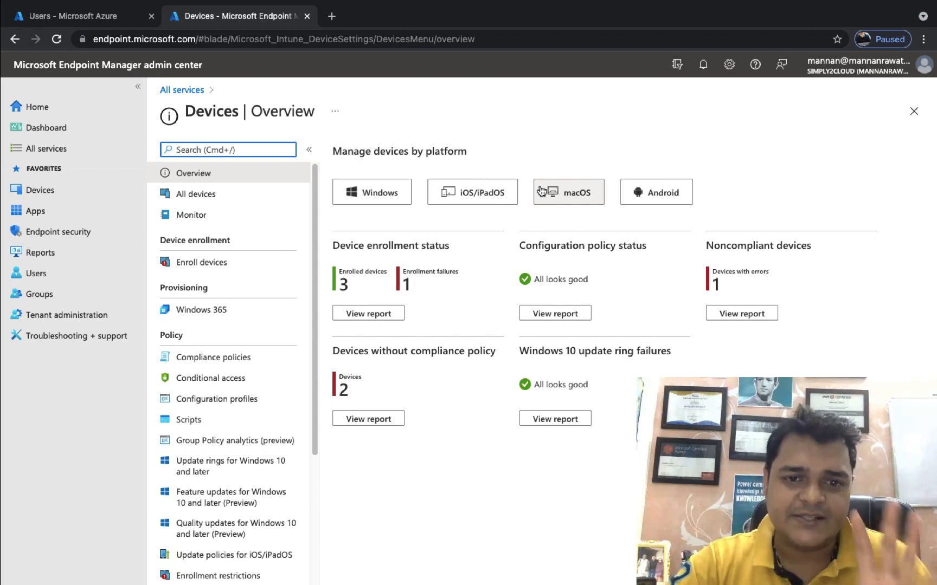
click(384, 199)
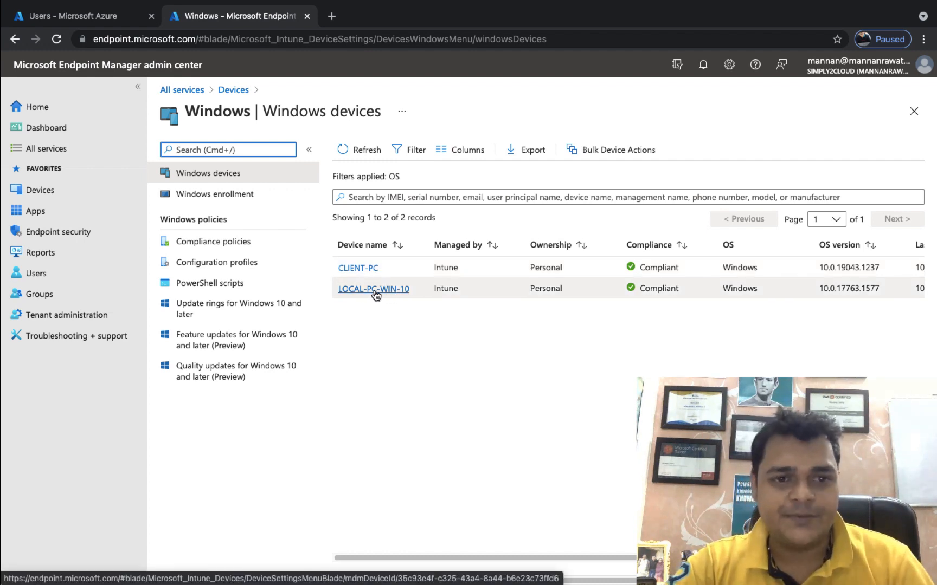
Start a new device configuration profile for Windows 10 and later, using the Administrative Templates template.
click(228, 90)
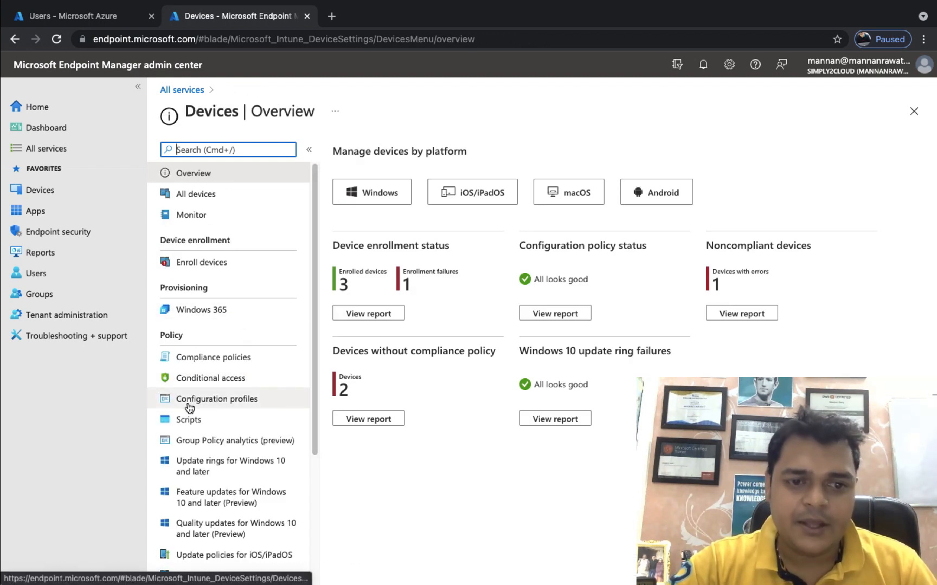
click(244, 407)
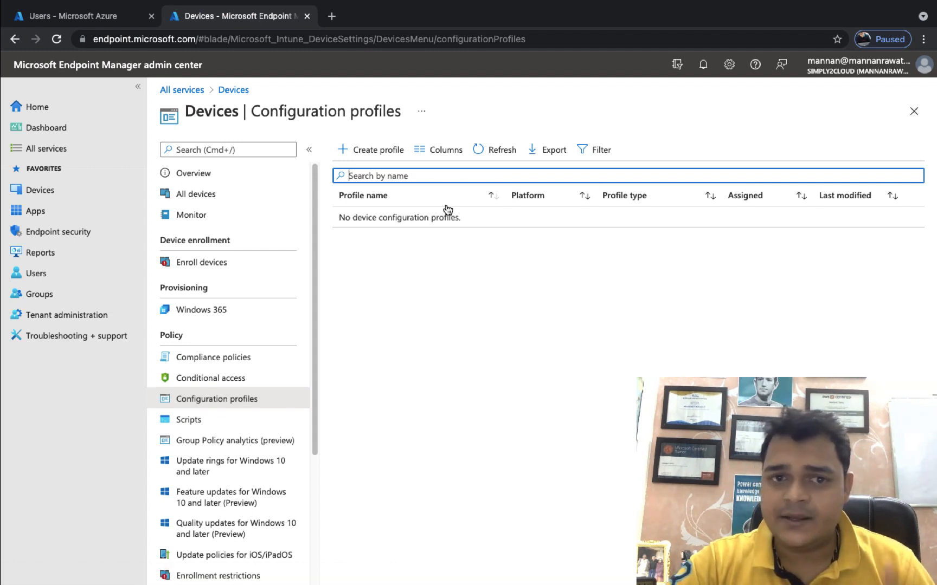
click(377, 153)
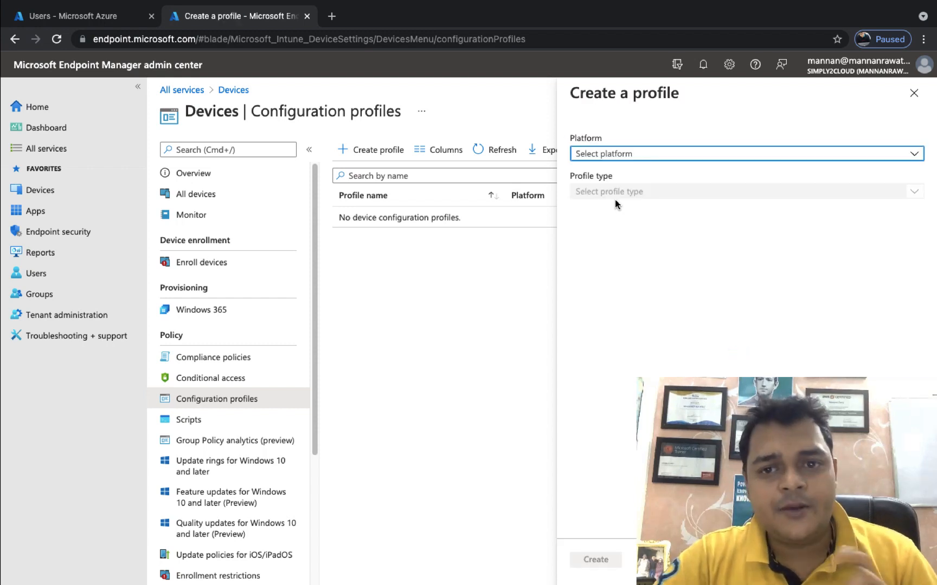
click(632, 155)
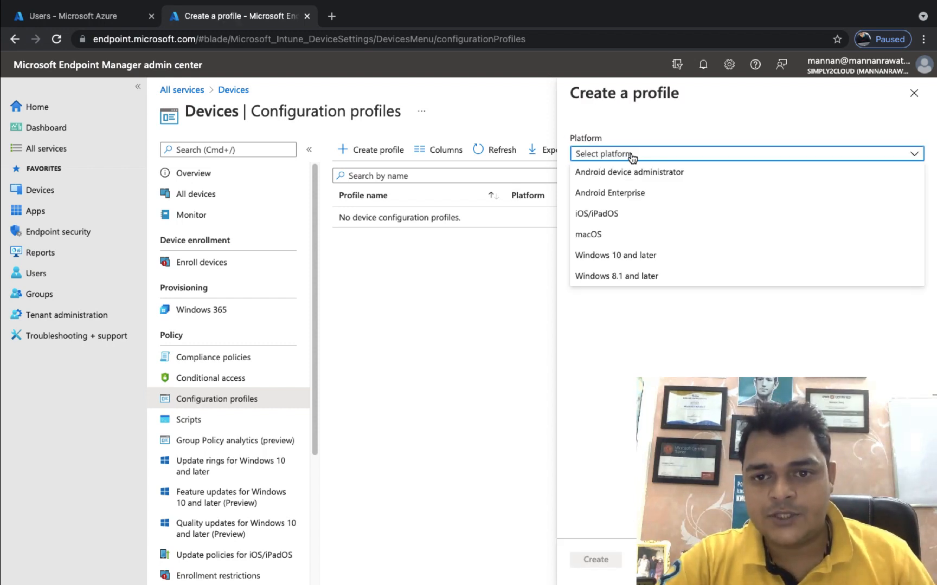
click(616, 255)
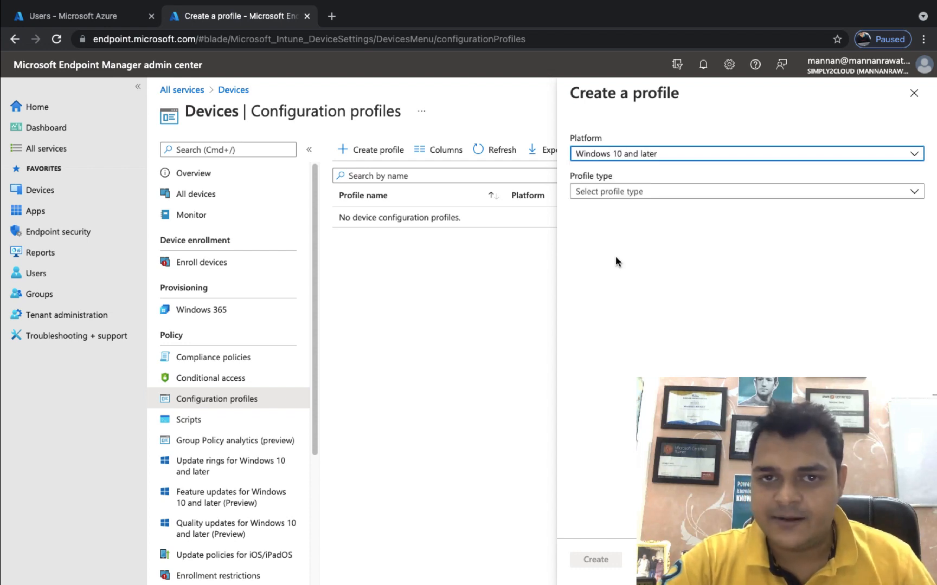
click(627, 190)
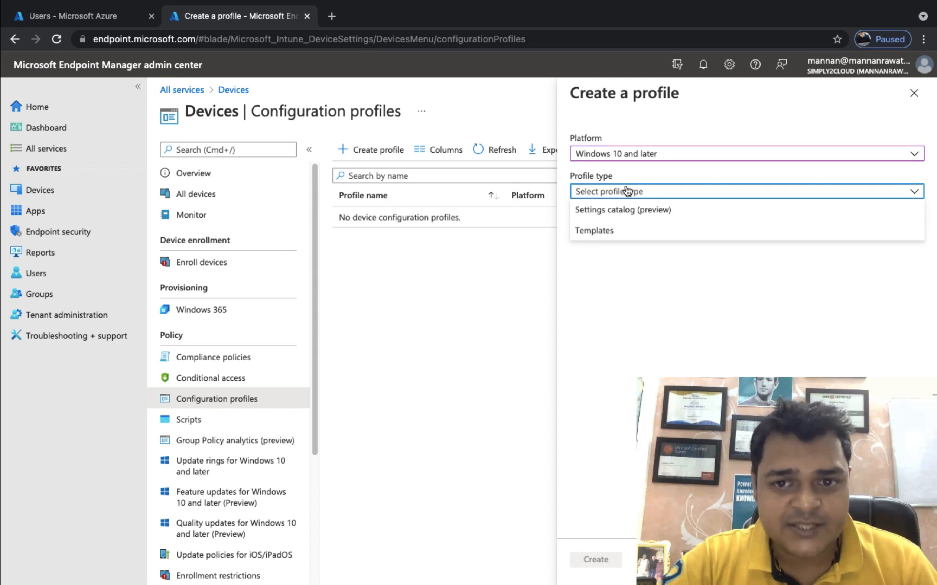
click(601, 233)
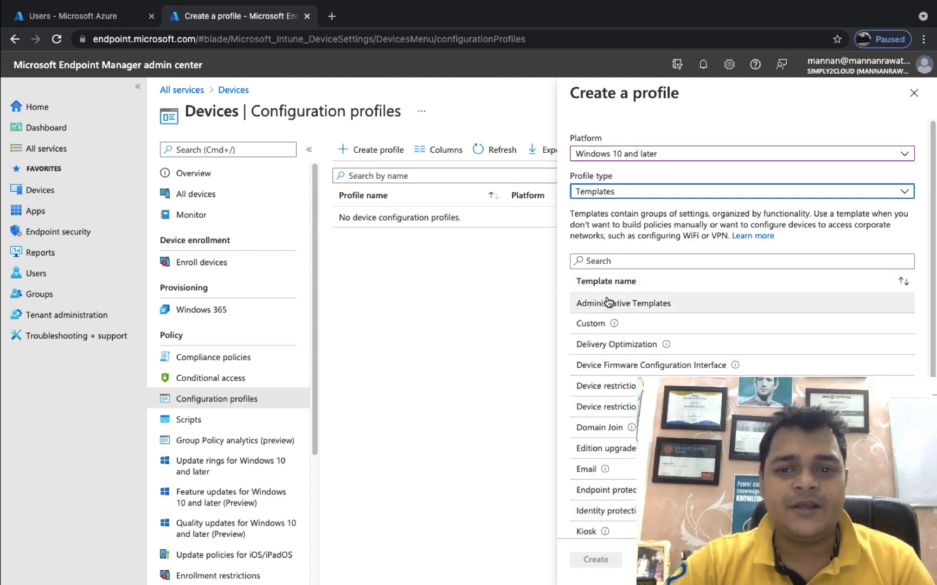
click(610, 308)
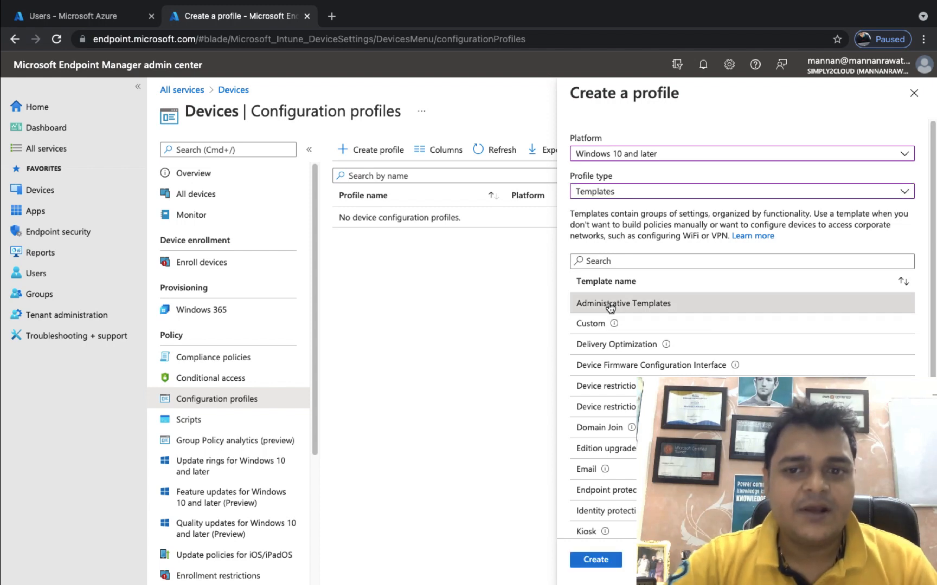
click(600, 563)
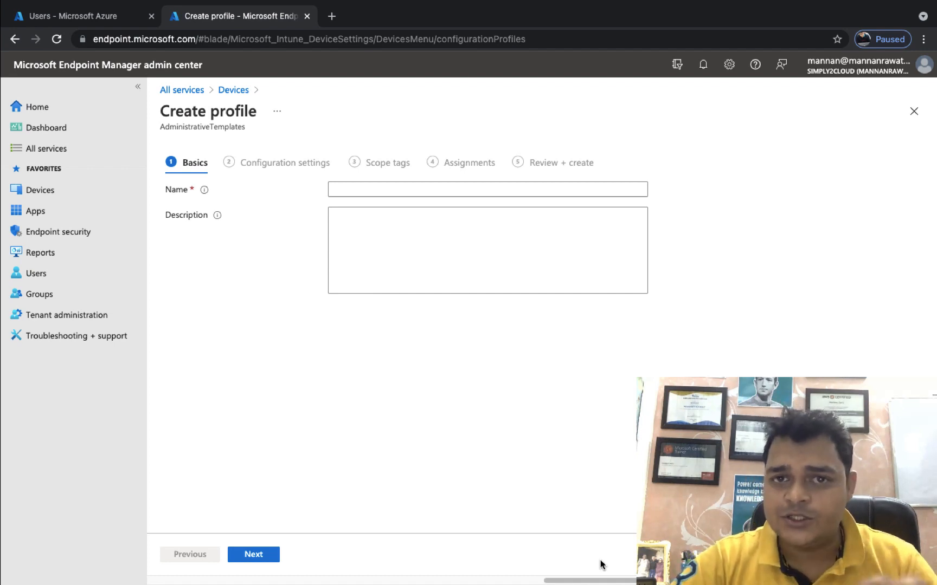
Name the profile training-gpo and continue to its configuration settings.
click(366, 190)
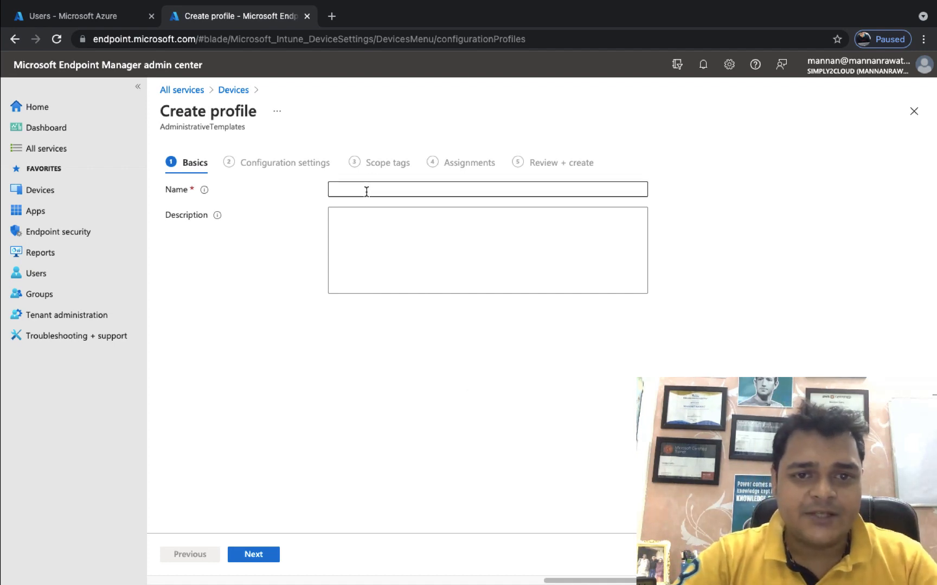
text(traini)
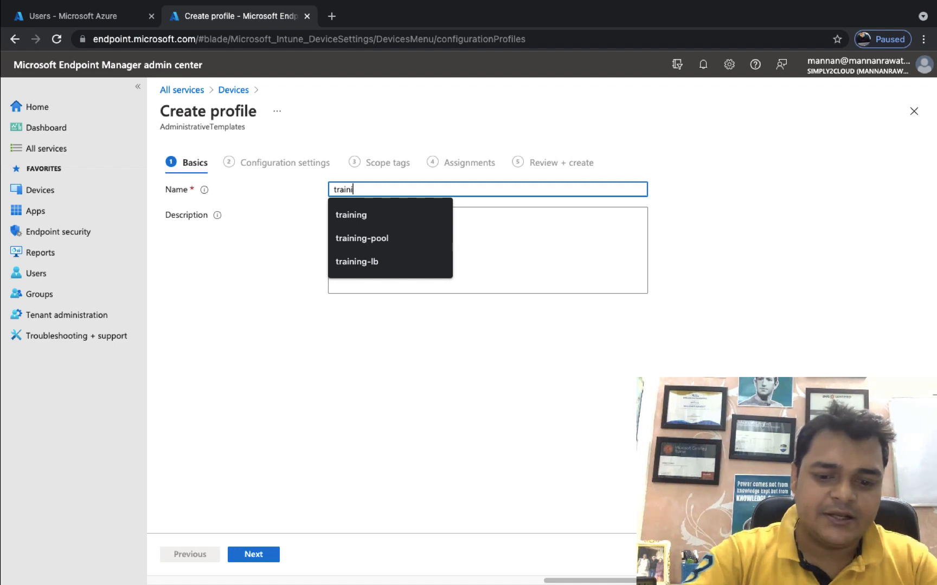
text(ng-gpo)
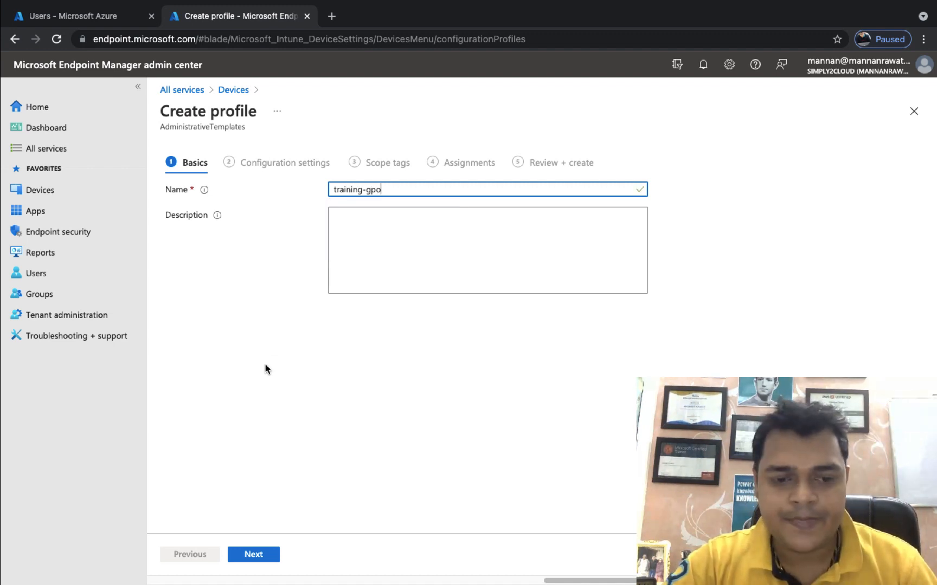
click(253, 554)
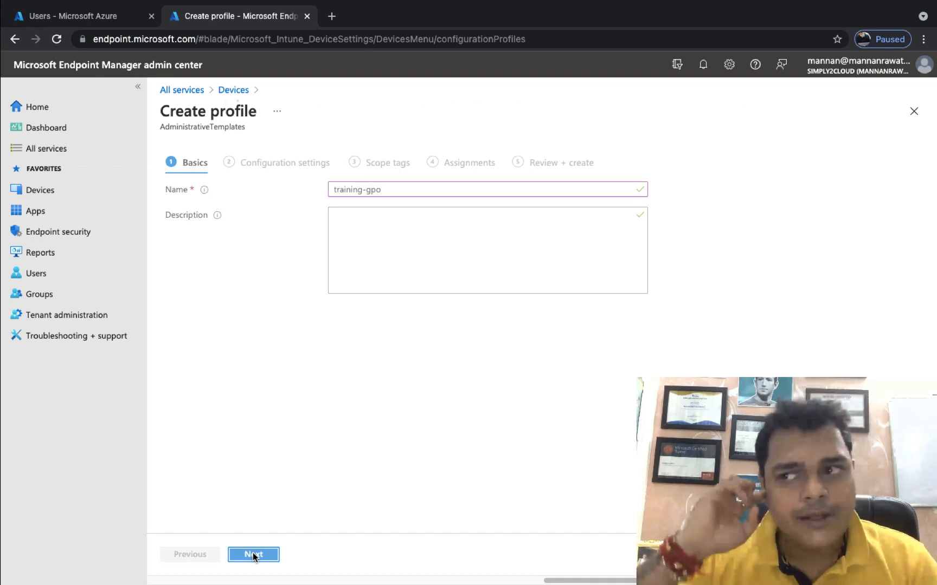
click(253, 556)
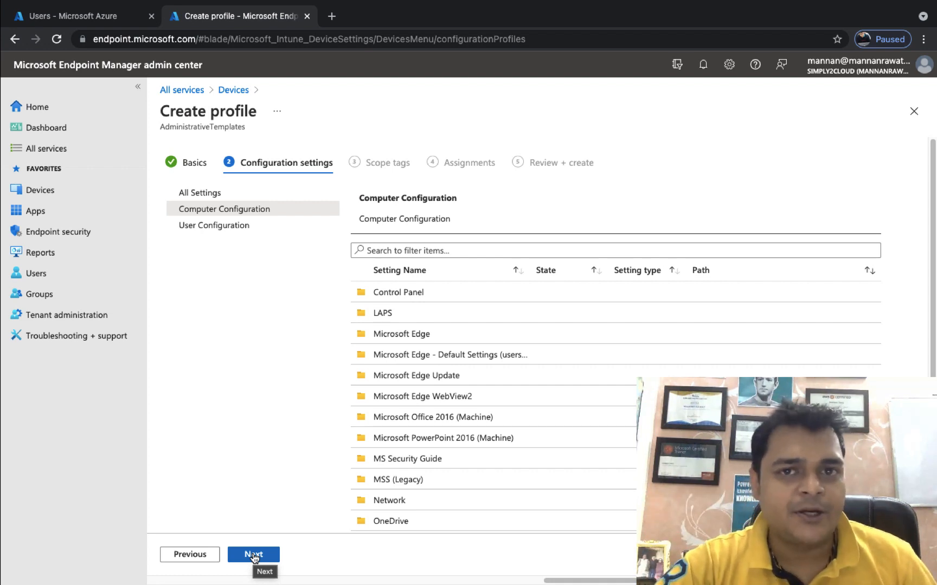
View the Control Panel settings under User Configuration and return to Computer Configuration.
click(206, 227)
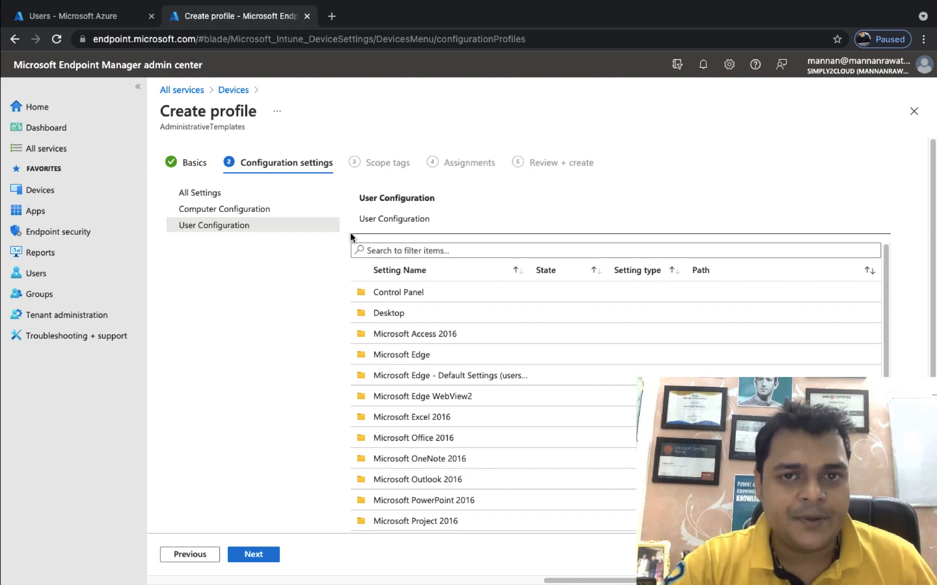
click(410, 295)
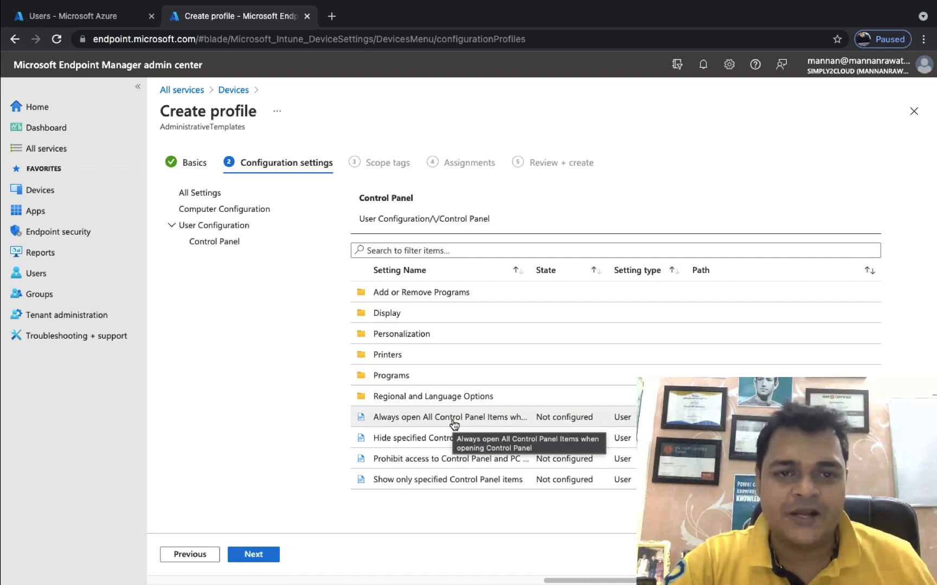
click(228, 210)
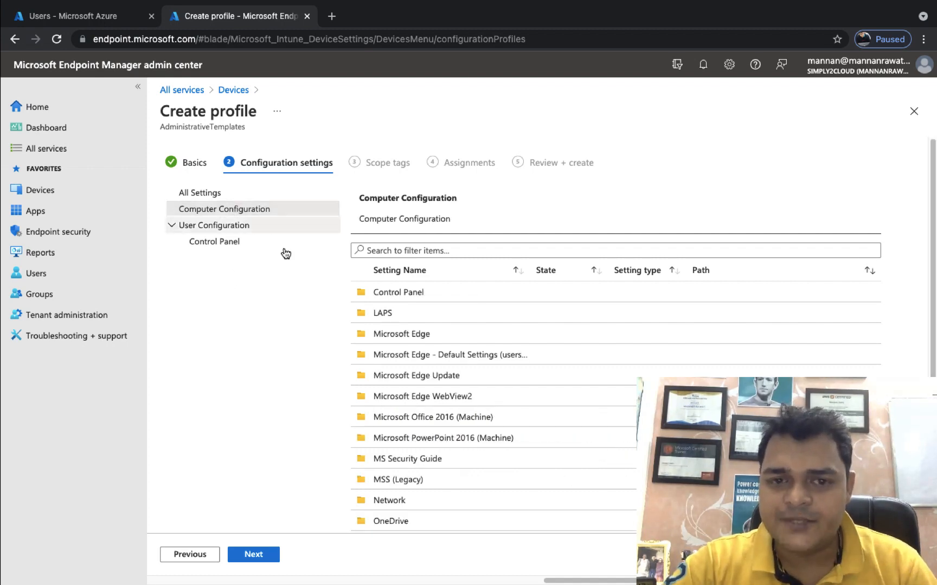
Open the Internet Explorer settings under Windows Components in Computer Configuration and filter them by "disa".
scroll(415, 378, down, 3)
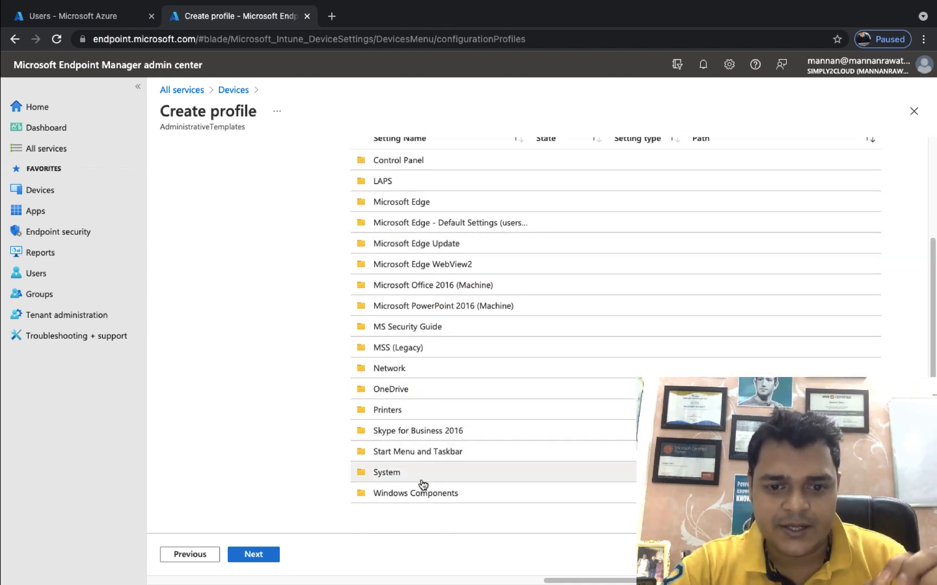
scroll(421, 500, up, 3)
scroll(420, 502, down, 5)
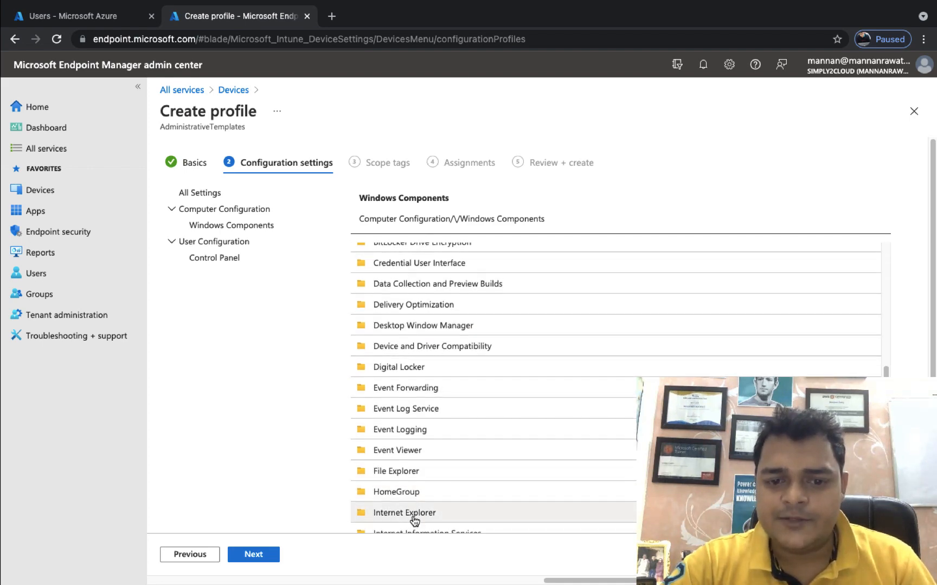
scroll(413, 521, down, 3)
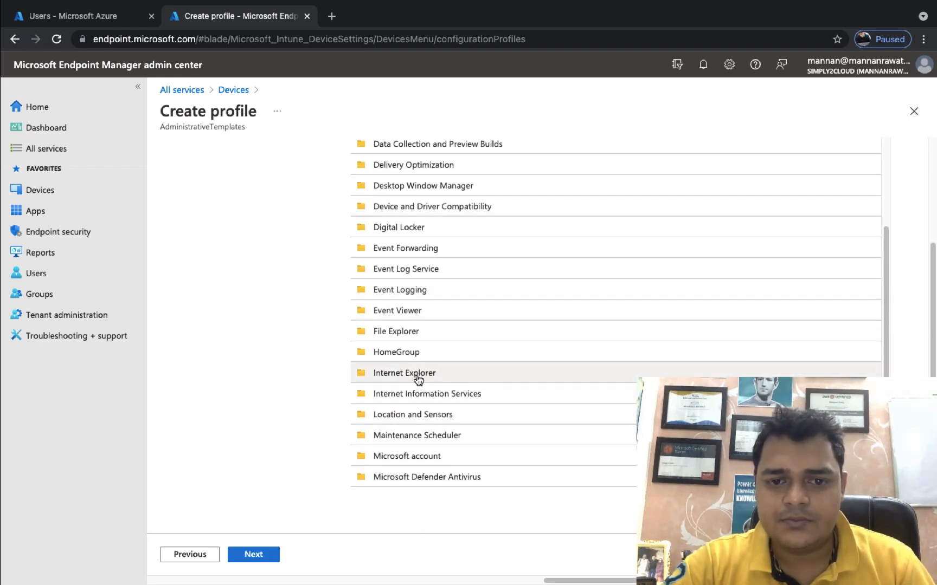
scroll(418, 379, up, 3)
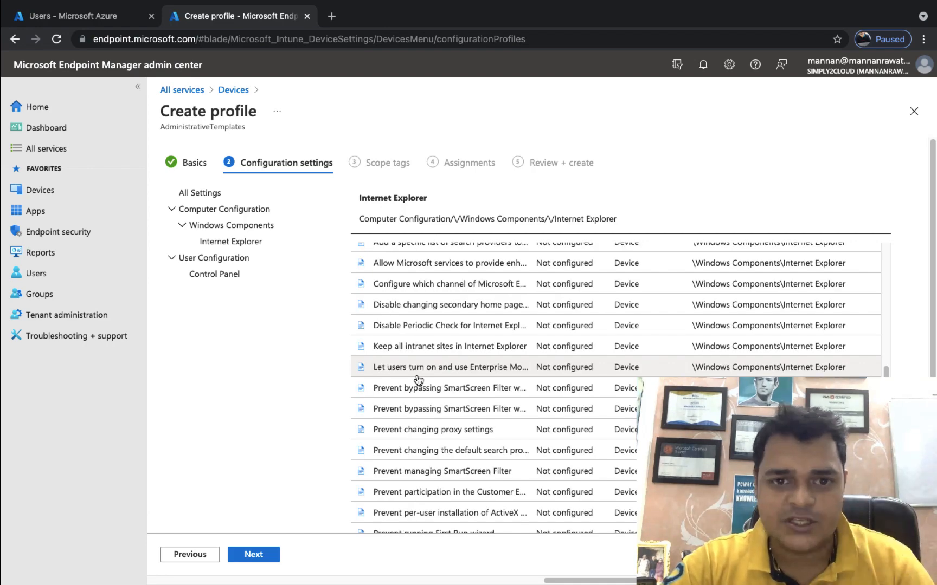
scroll(417, 379, up, 3)
click(418, 250)
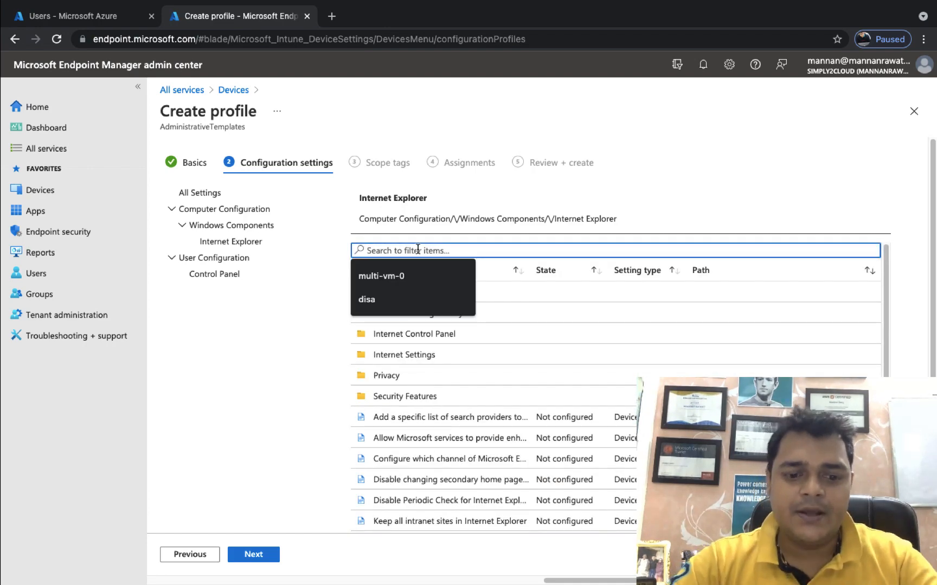
text(disa)
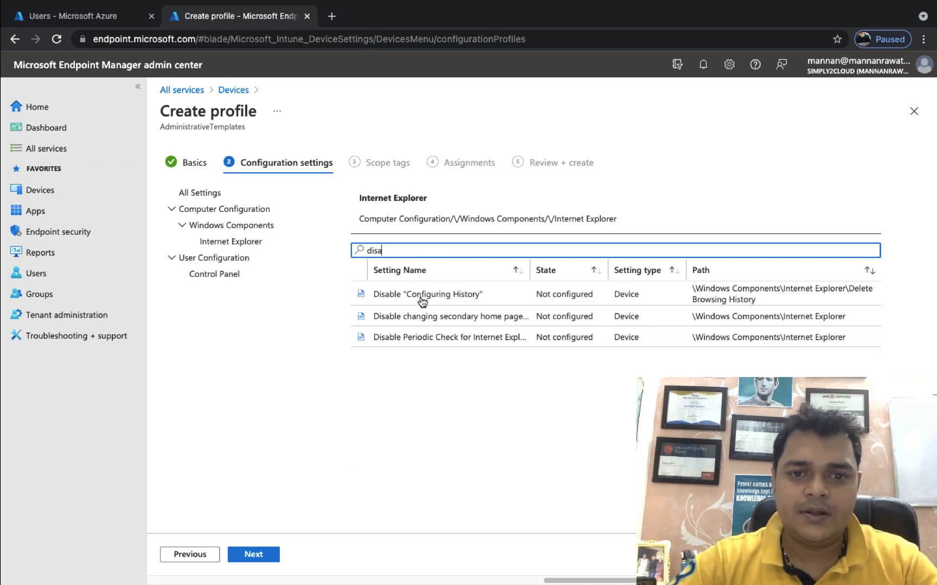
click(490, 321)
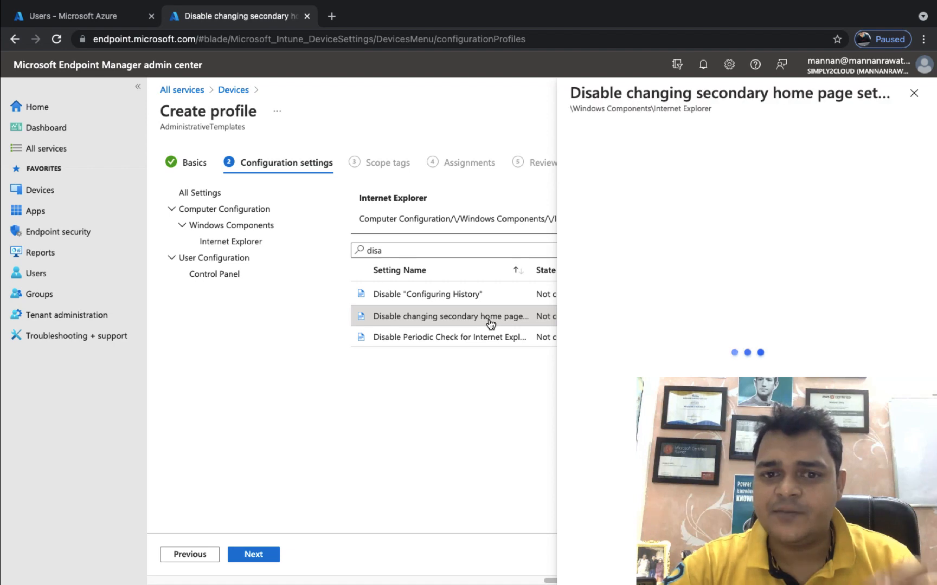
click(577, 316)
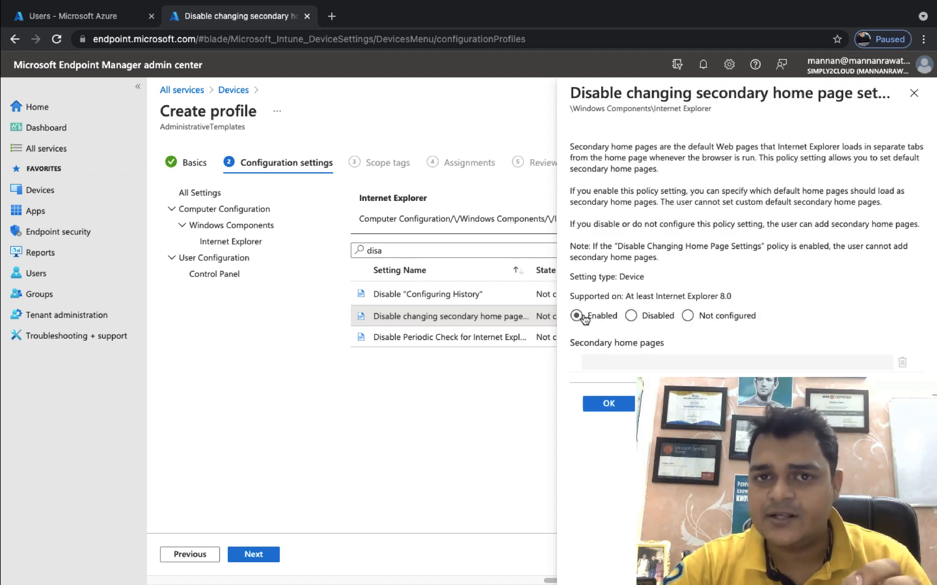
click(608, 363)
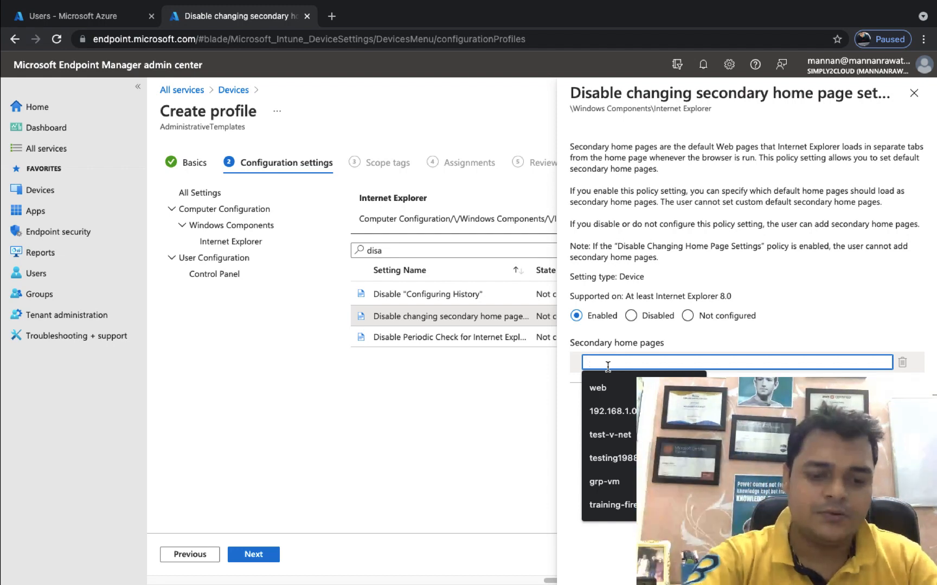
text(www.)
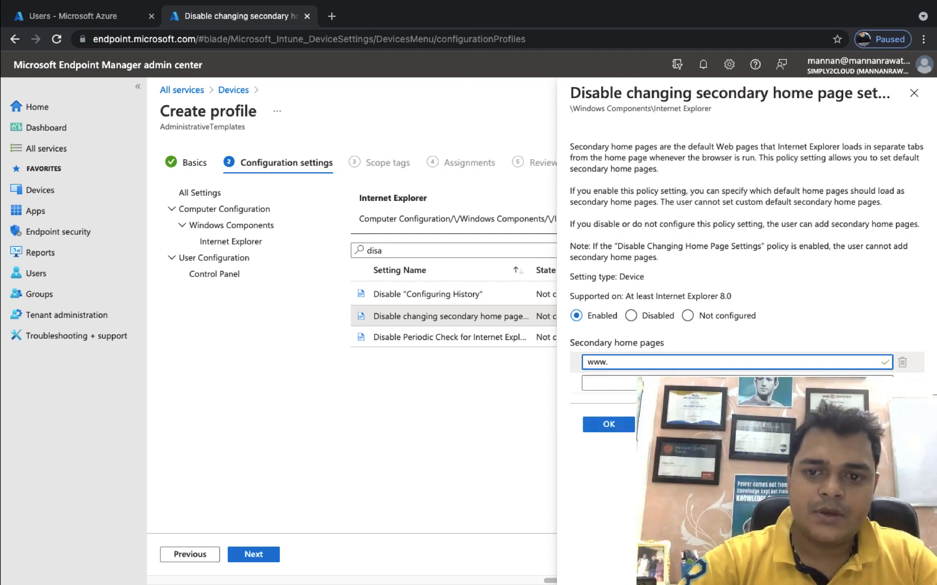
text(facebo)
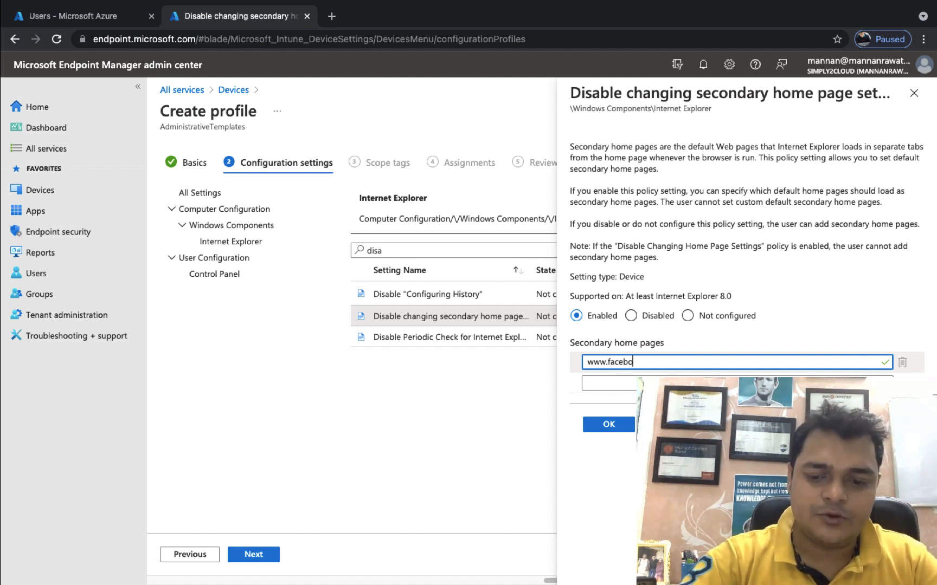
text(ok.com)
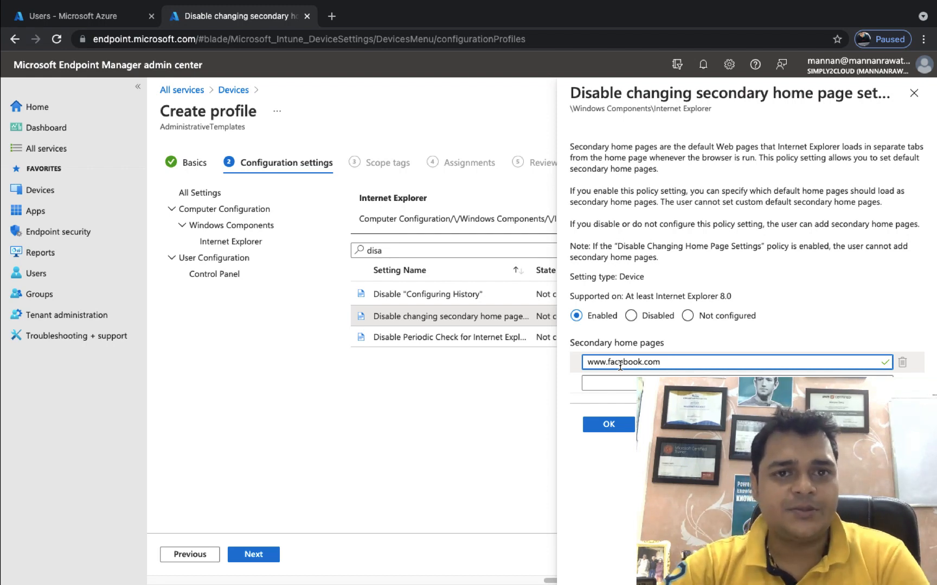
drag(670, 365, 545, 367)
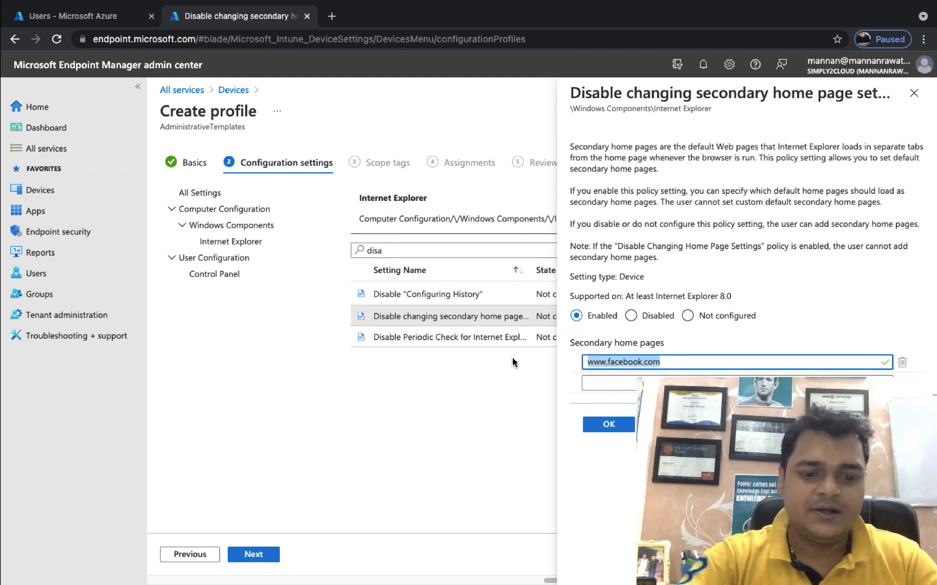
text(www.t)
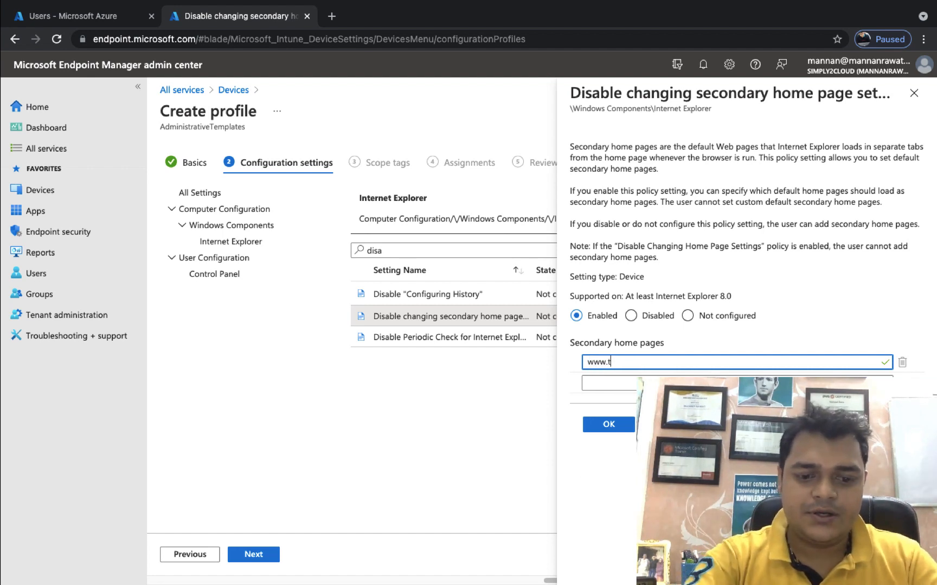
text(eachme)
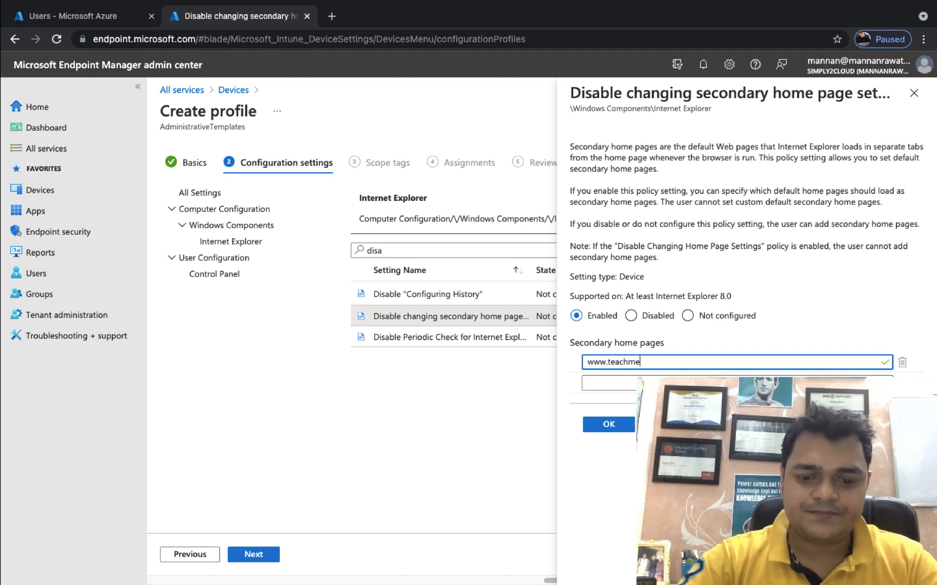
text(cloud.in)
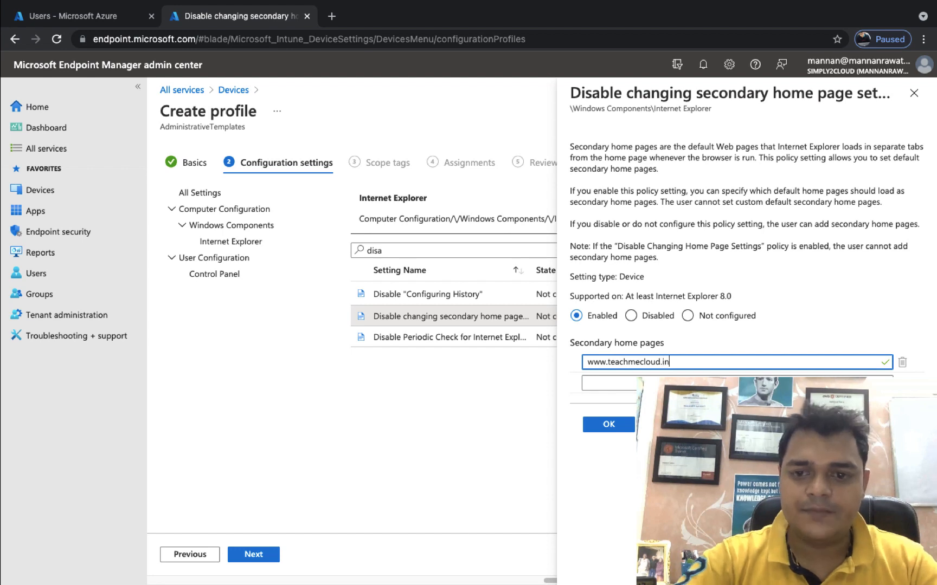
click(607, 428)
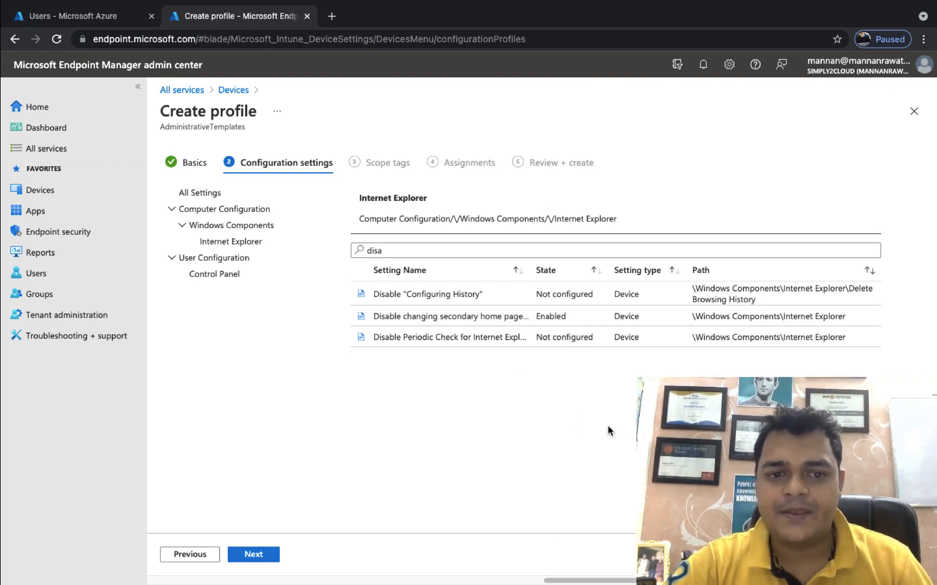
Keep the Default scope tag, assign the training-gpo profile to all users, and create it.
click(253, 555)
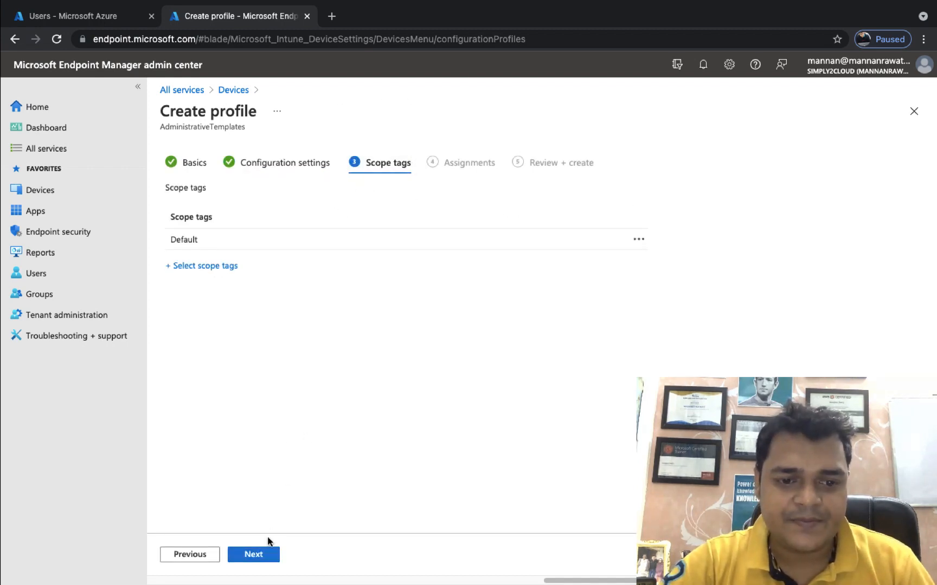
click(252, 554)
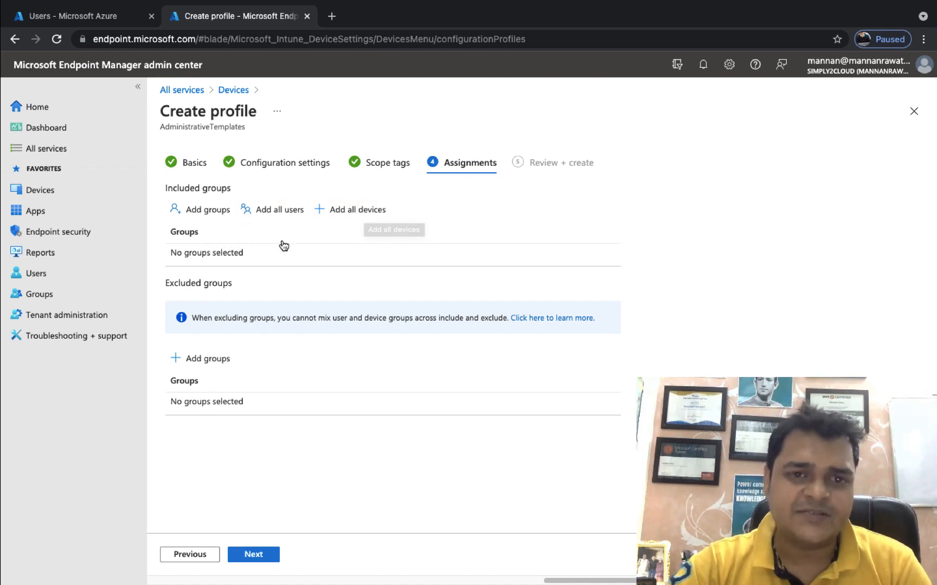
click(280, 211)
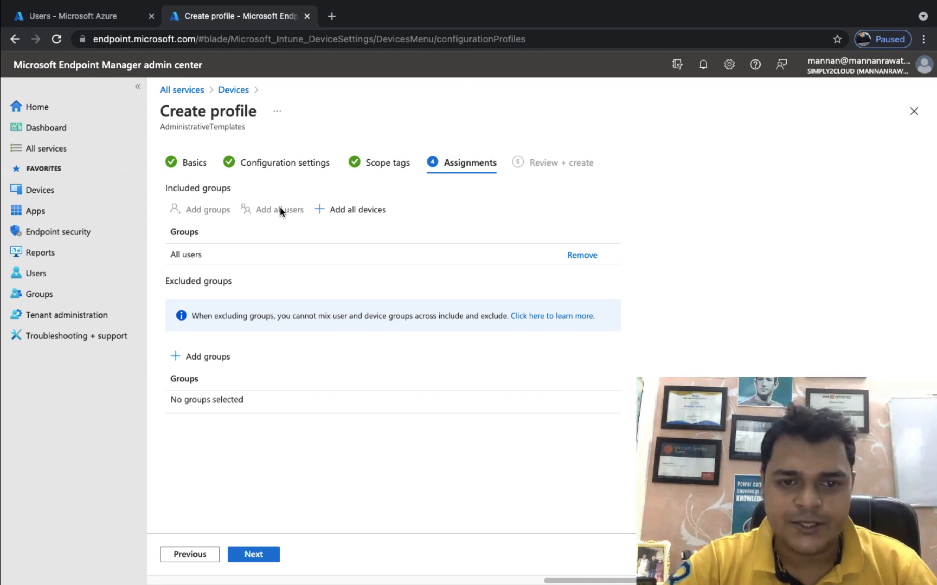
click(252, 556)
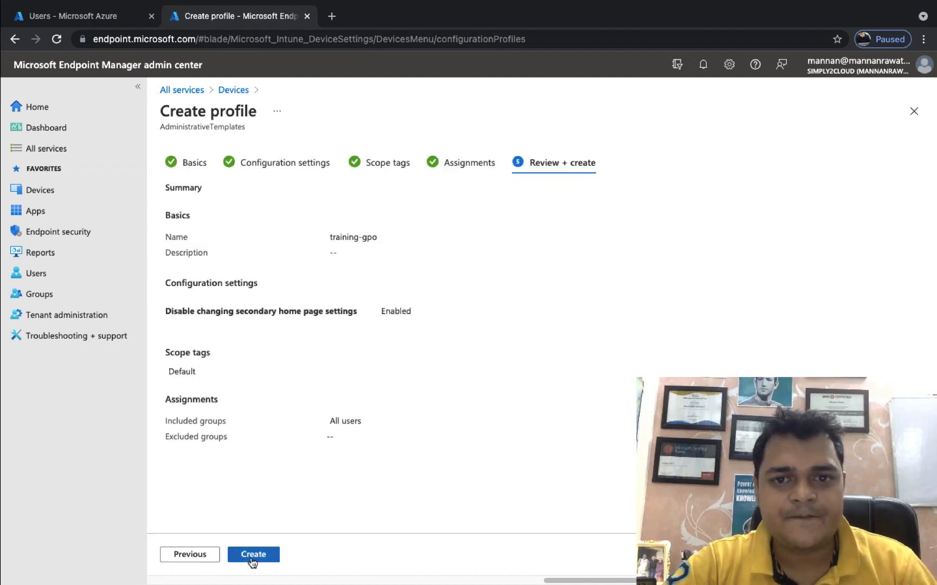
click(267, 555)
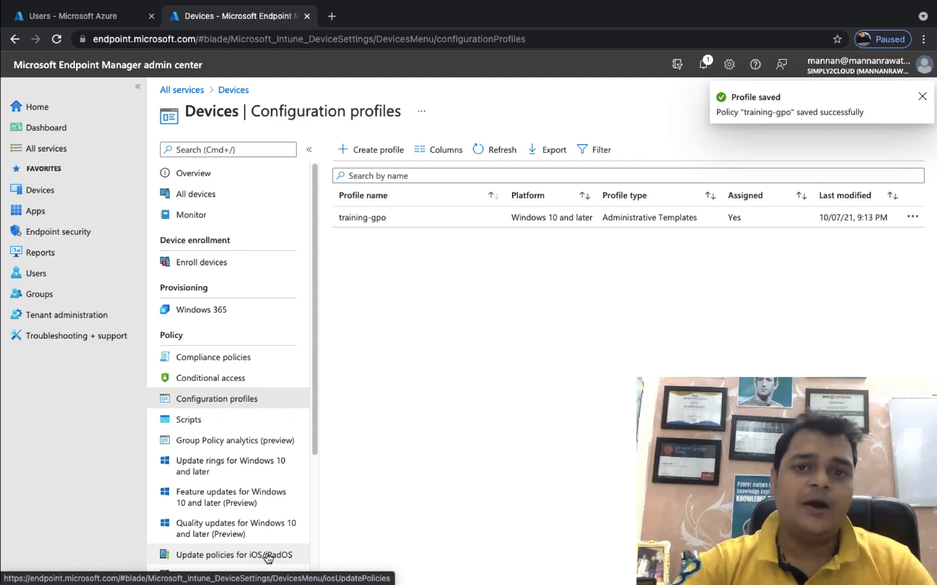
Switch to the Windows 10 machine with the Elon Musk wallpaper and open its Access work or school account settings.
key(ctrl+Right)
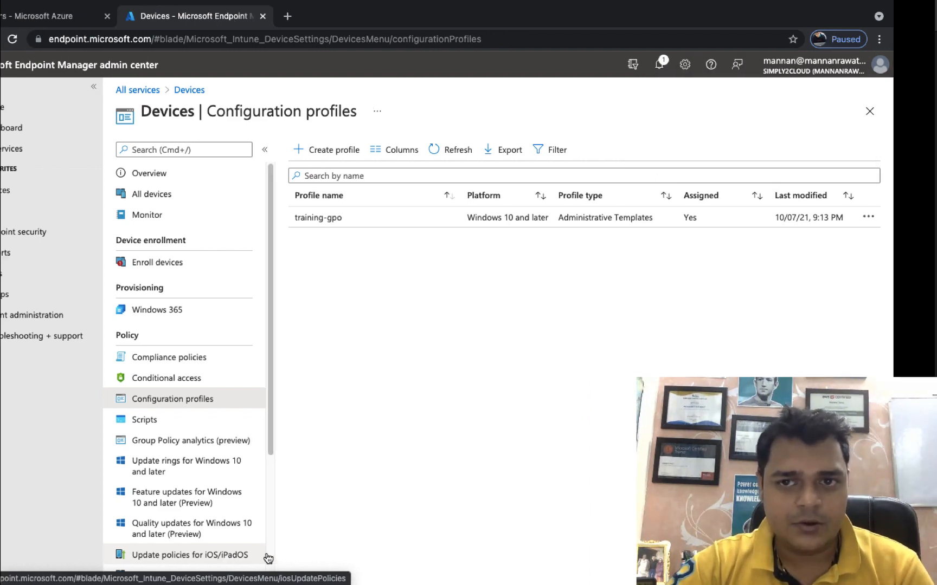
key(ctrl+Right)
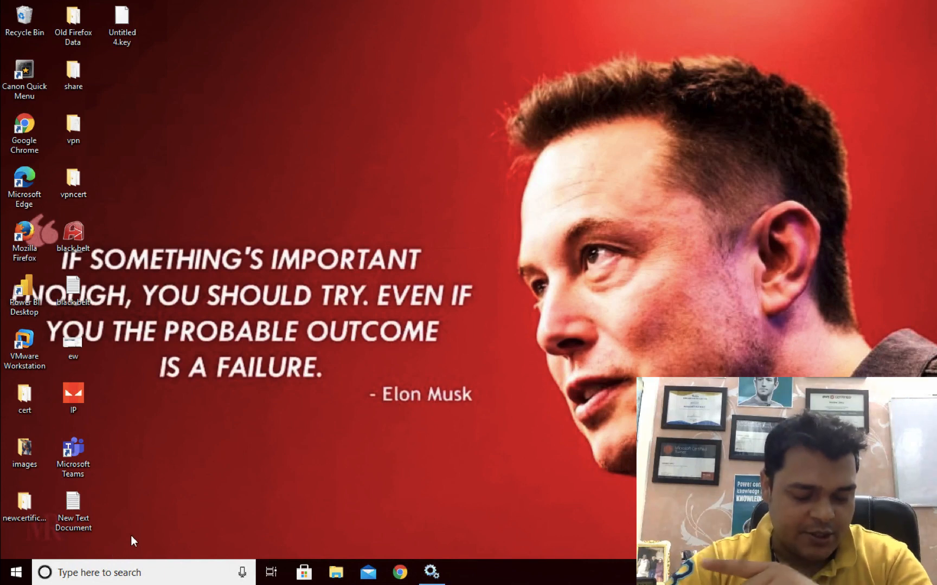
click(15, 572)
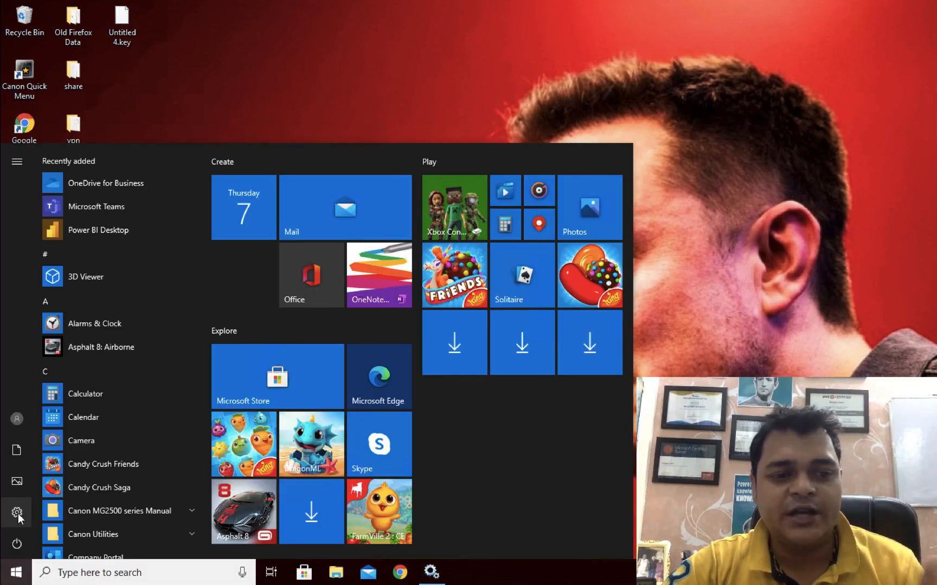
click(17, 513)
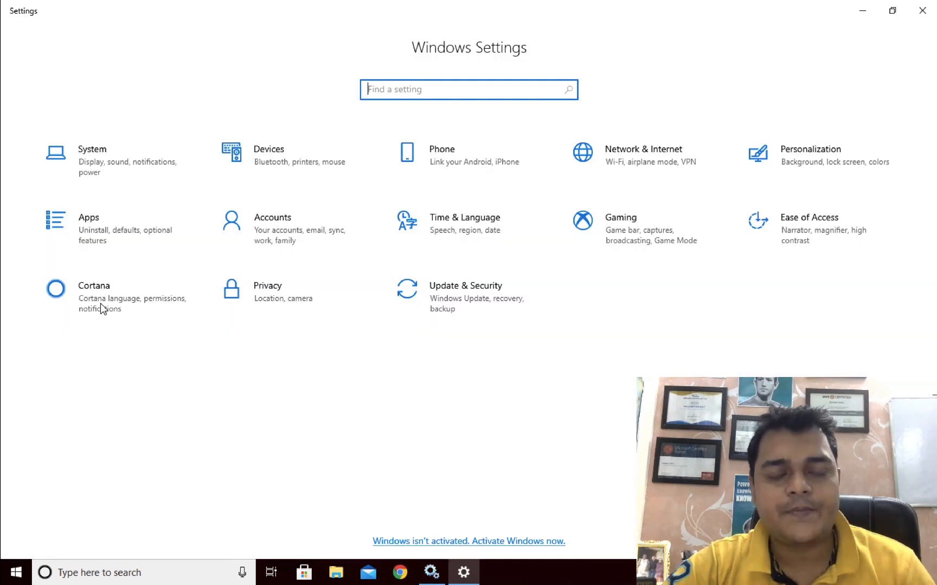
click(271, 224)
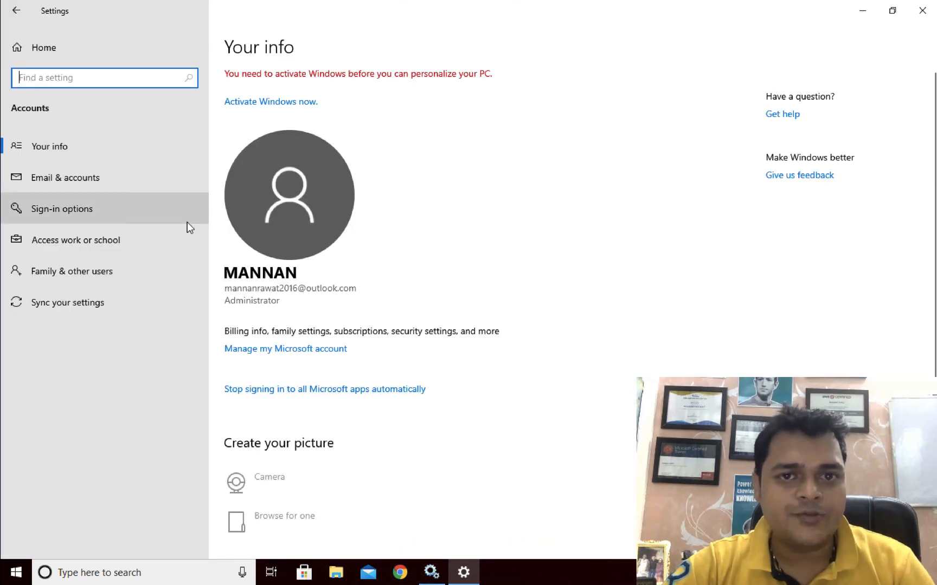
click(123, 245)
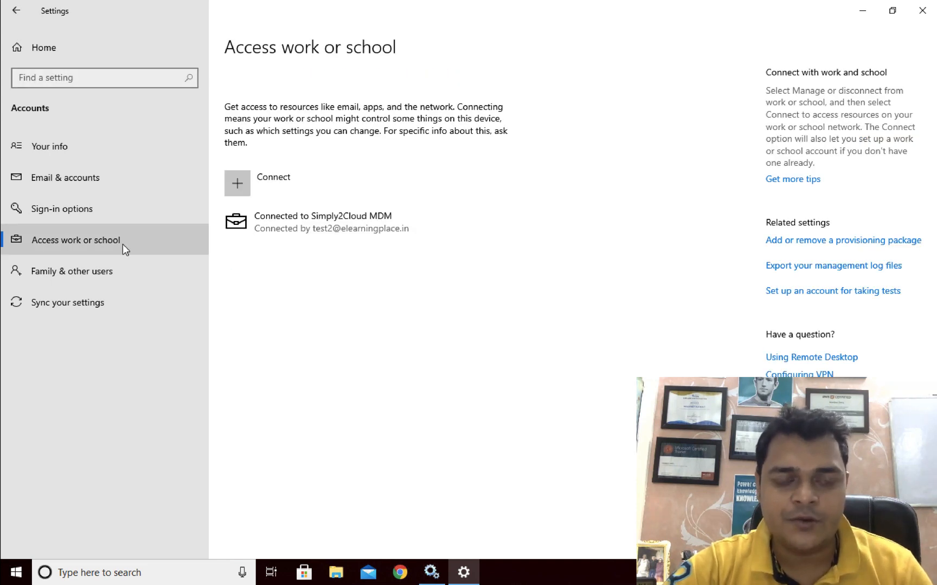
Open the information page of the Simply2Cloud MDM connection and sync the device.
click(355, 222)
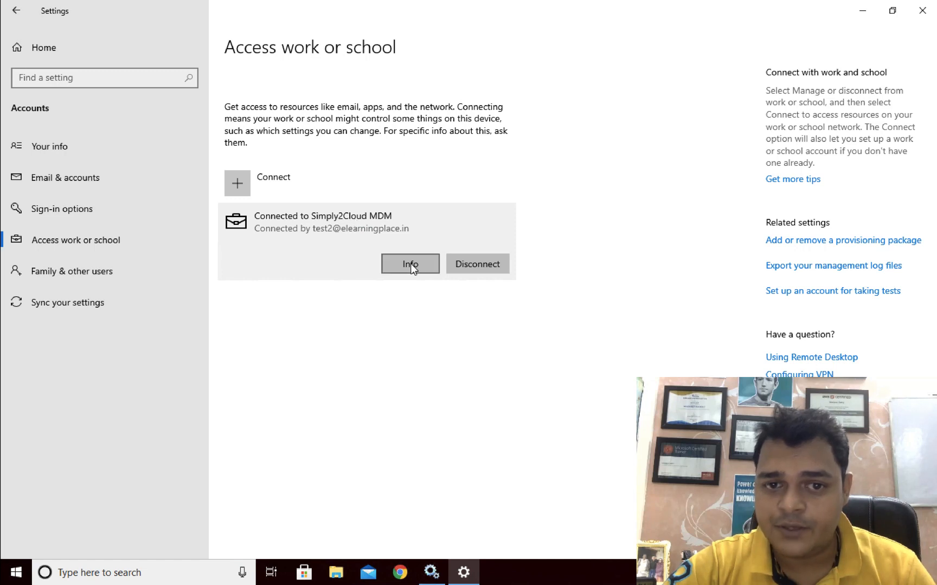
click(411, 266)
click(62, 271)
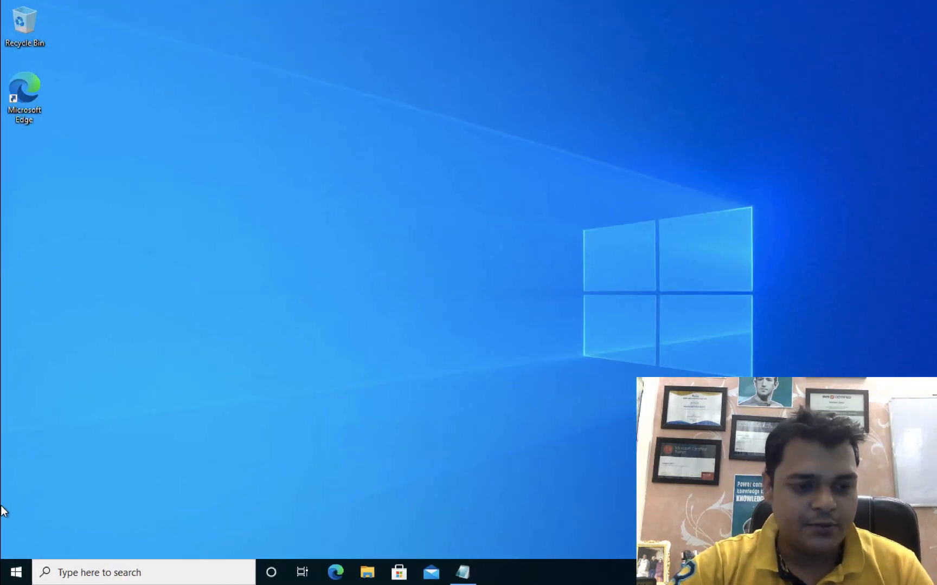
On the domain-joined Windows 10 machine with the blue wallpaper, open the Access work or school account settings.
click(18, 569)
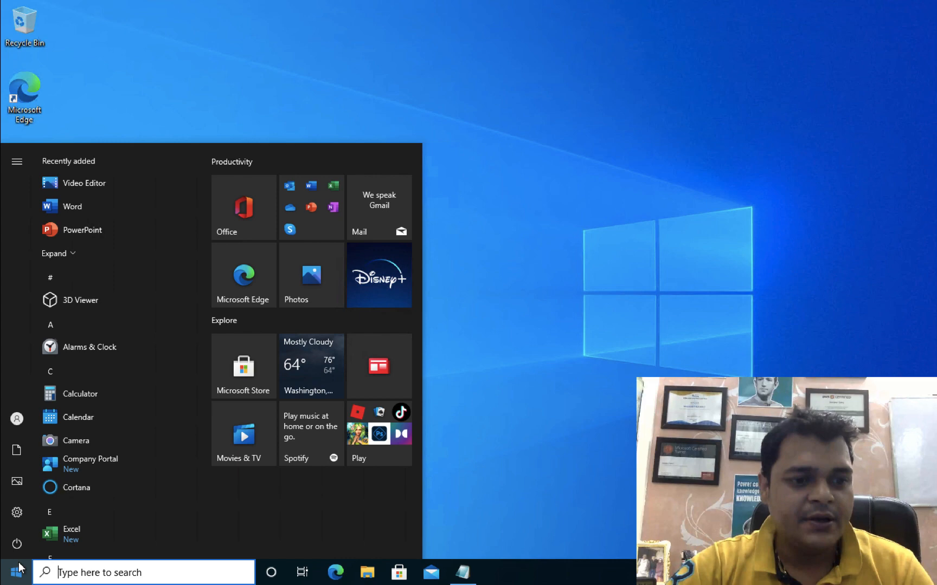
click(16, 515)
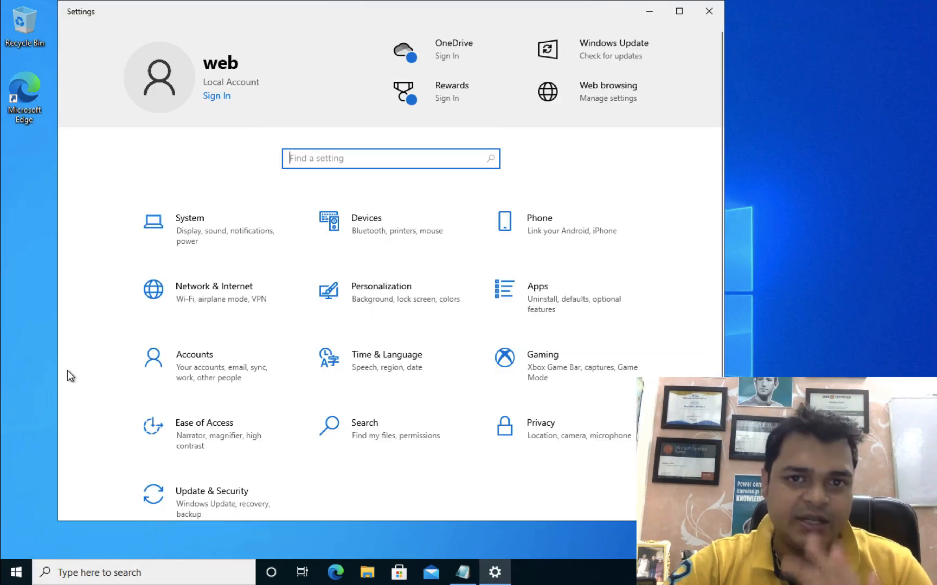
click(225, 376)
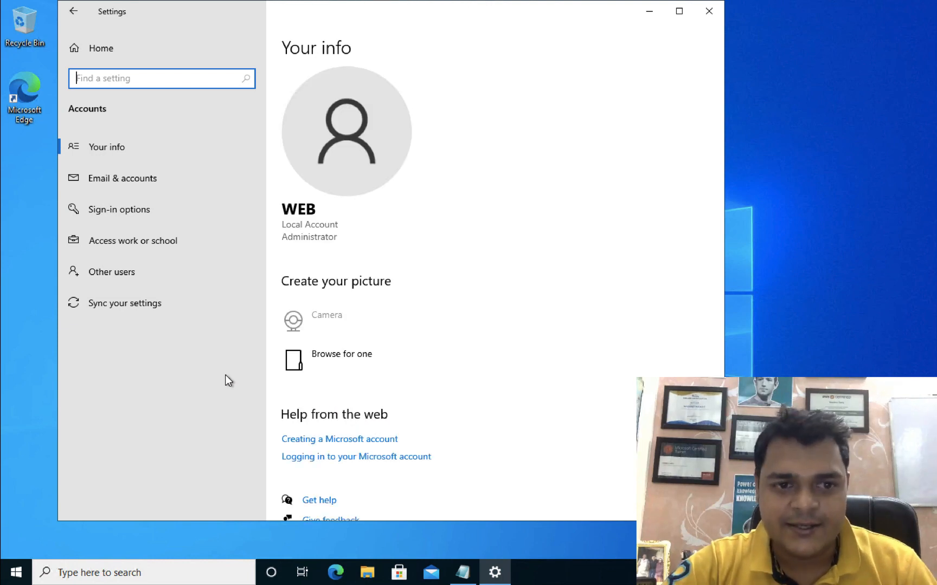
click(134, 252)
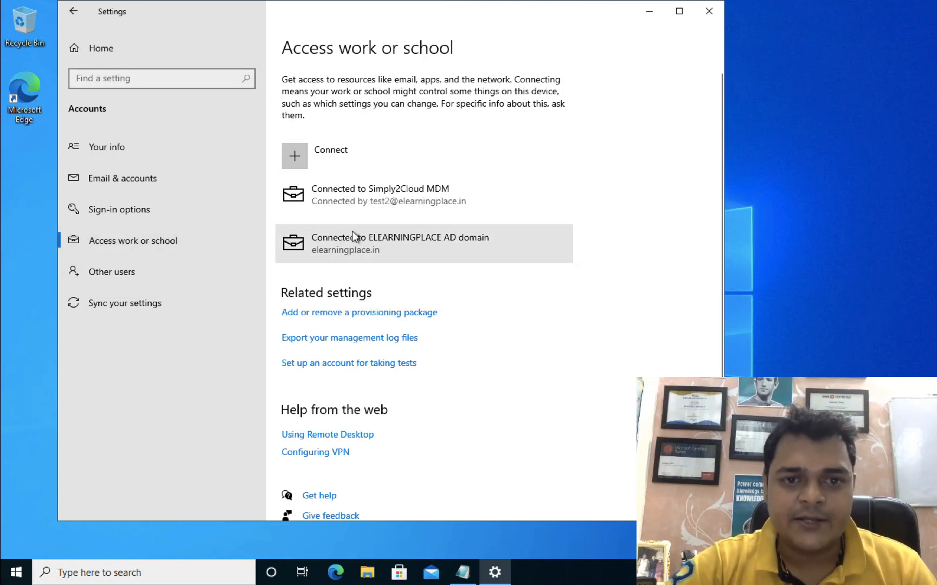
Show the Simply2Cloud MDM connection's management details on the domain-joined machine and start a device sync.
click(380, 203)
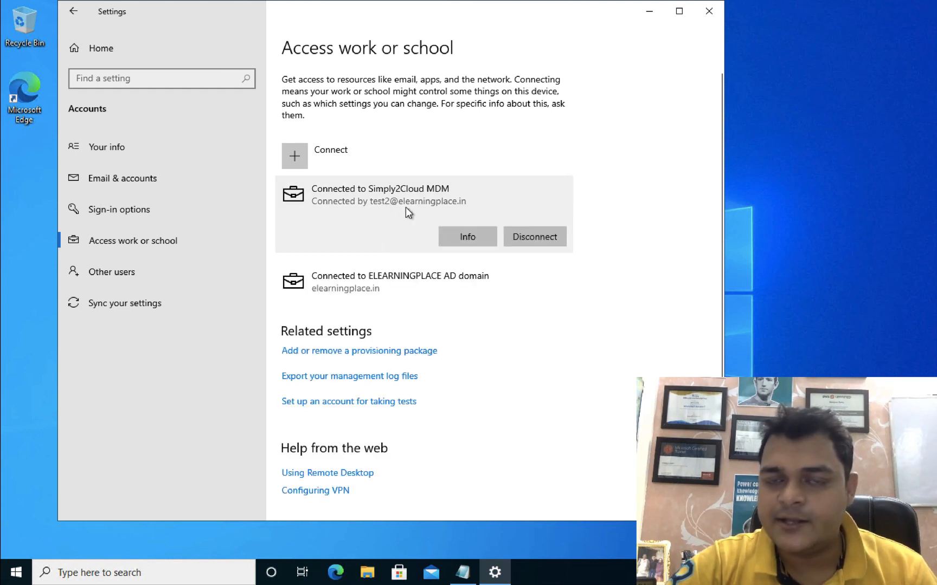
click(467, 239)
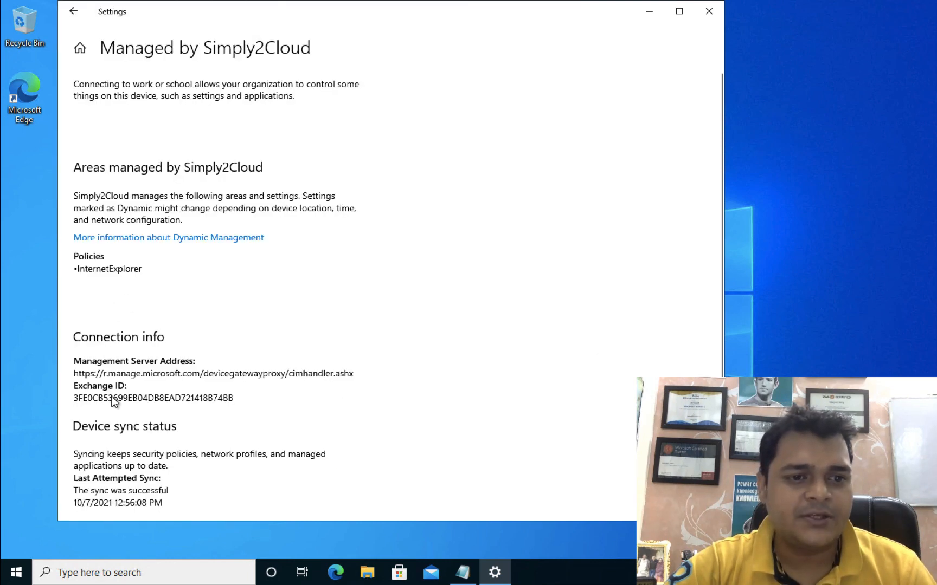
scroll(112, 407, down, 2)
scroll(106, 450, down, 1)
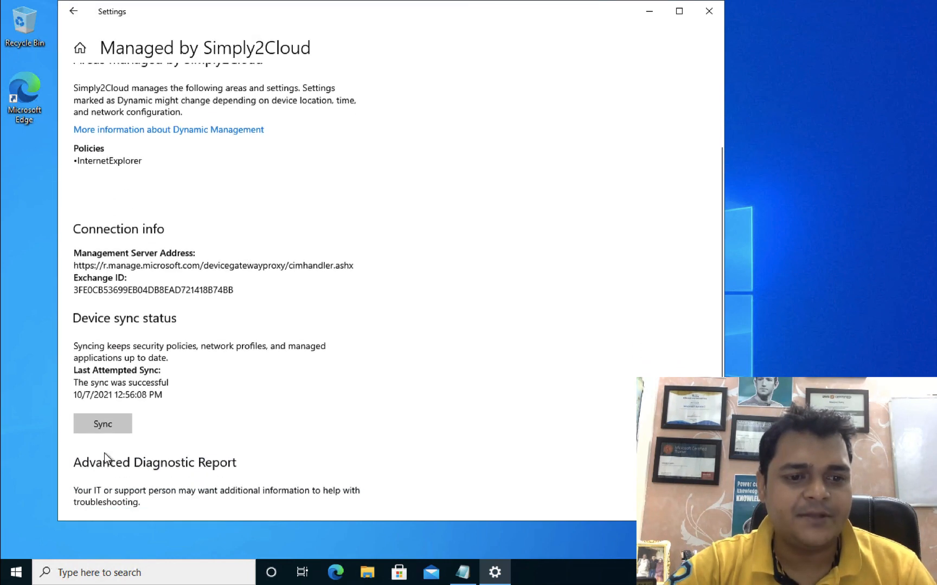
click(108, 424)
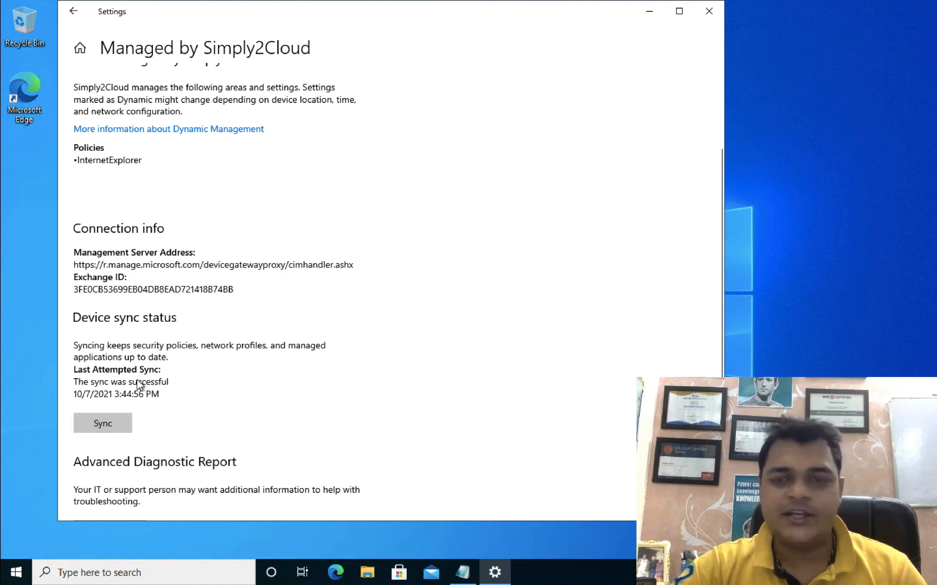
Minimize the domain-joined machine's Settings and the server's Active Directory Users and Computers, and close Settings on the other Windows 10 machine.
click(649, 11)
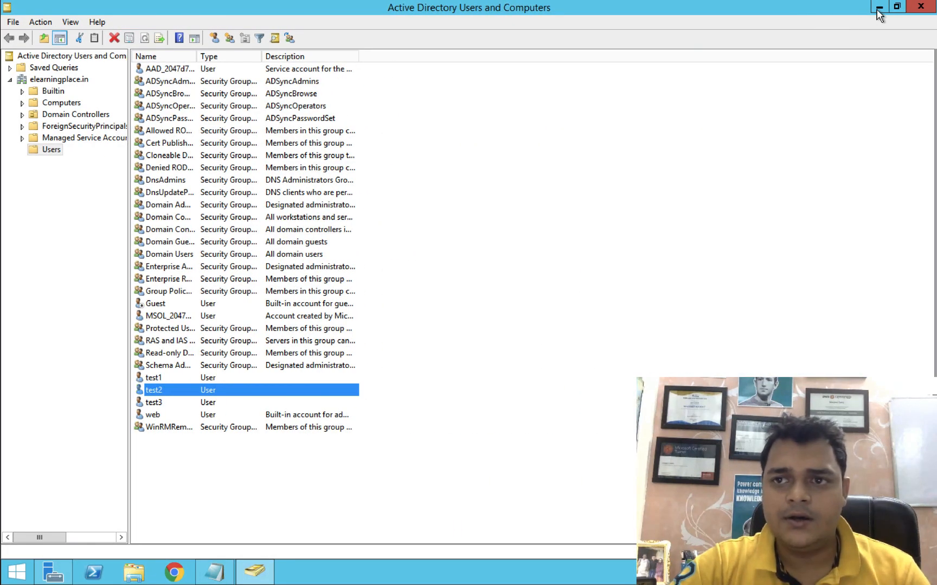
click(879, 7)
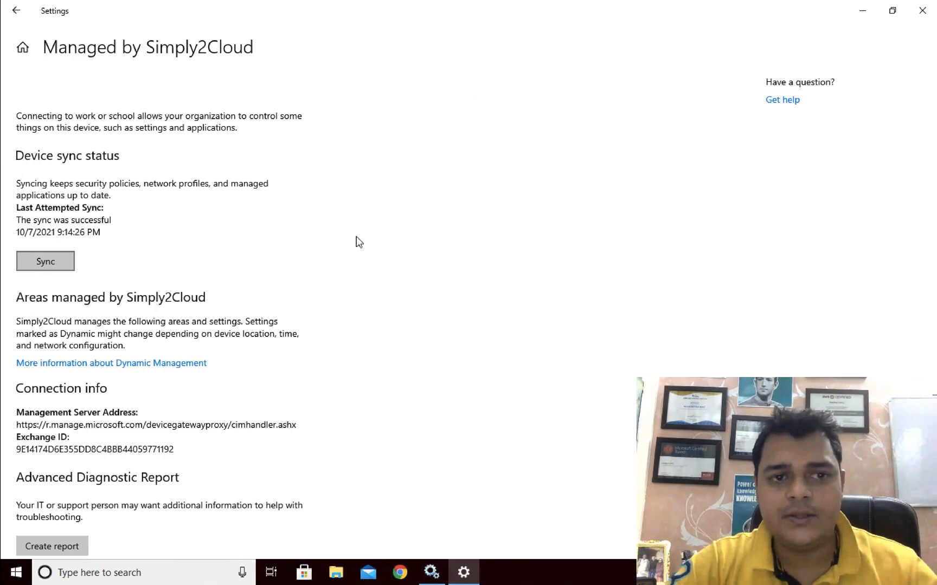
click(924, 12)
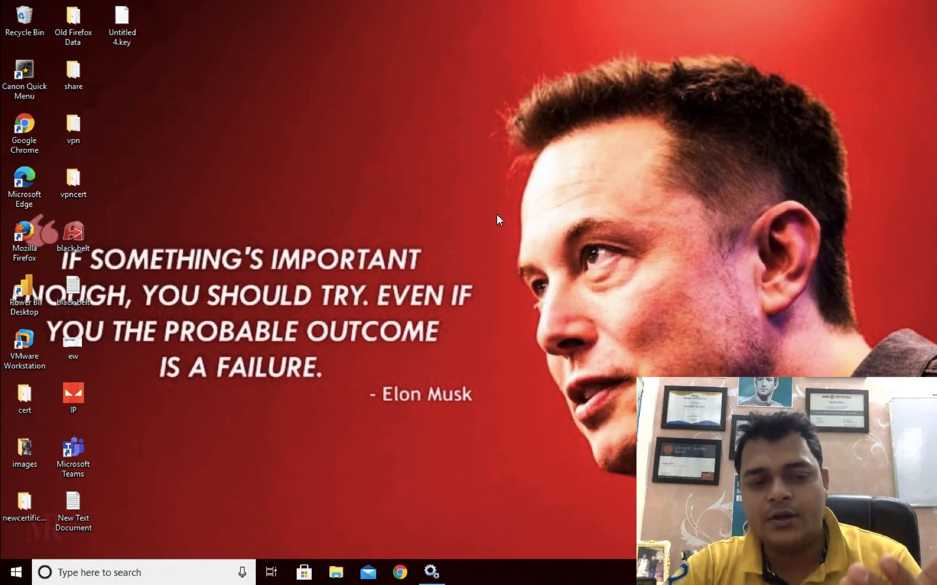
On the Windows 10 machine with the red wallpaper, launch Internet Explorer to check its home page and open an additional tab.
key(ctrl+Left)
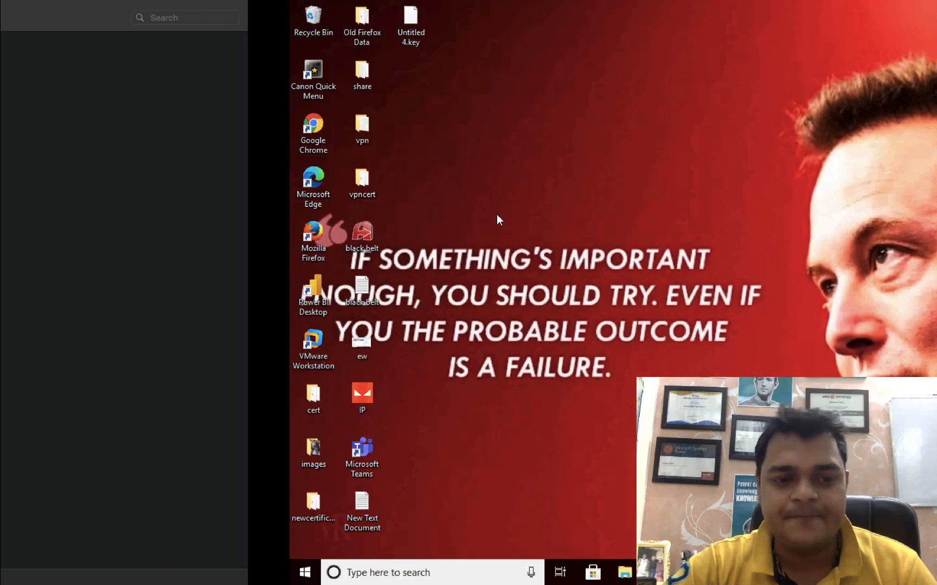
key(ctrl+Right)
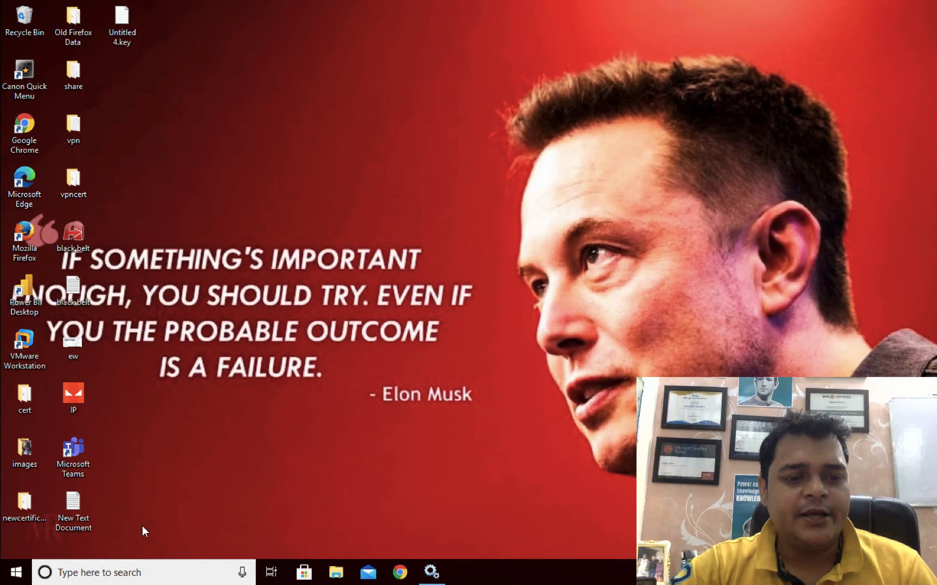
click(16, 577)
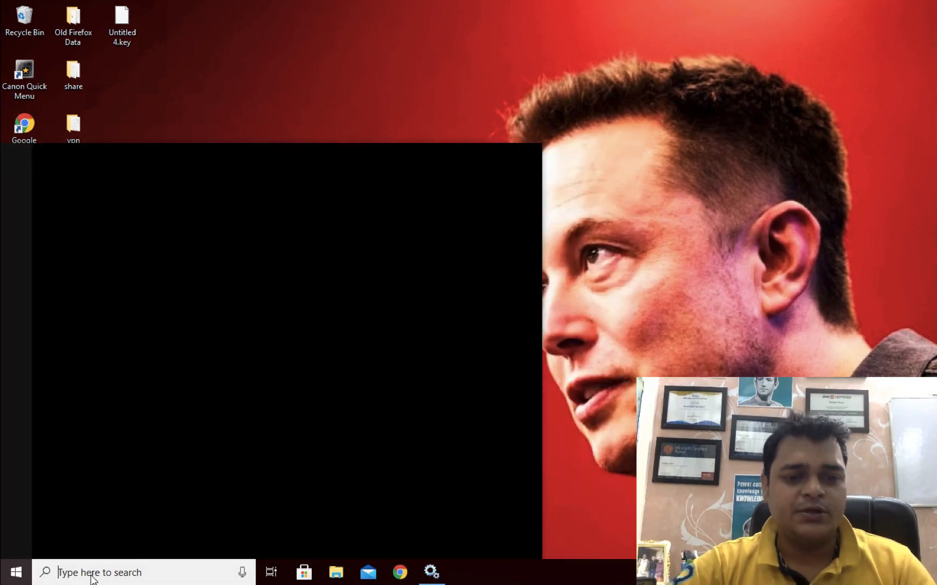
click(94, 579)
text(inter)
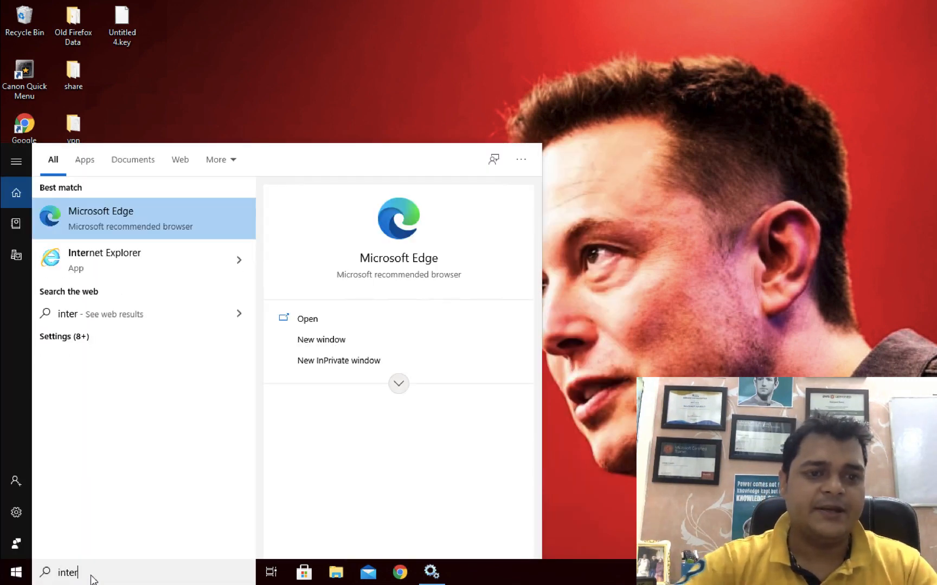
click(123, 267)
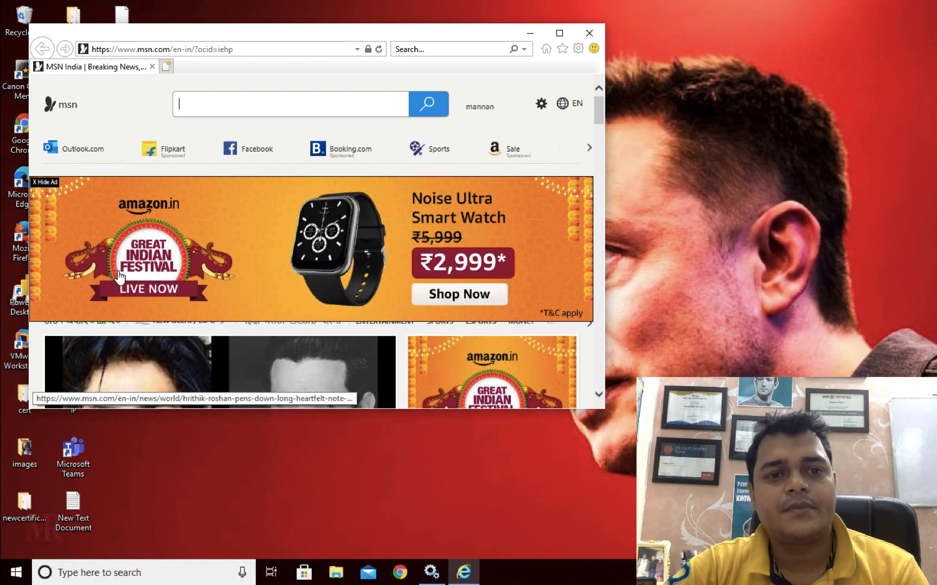
click(166, 66)
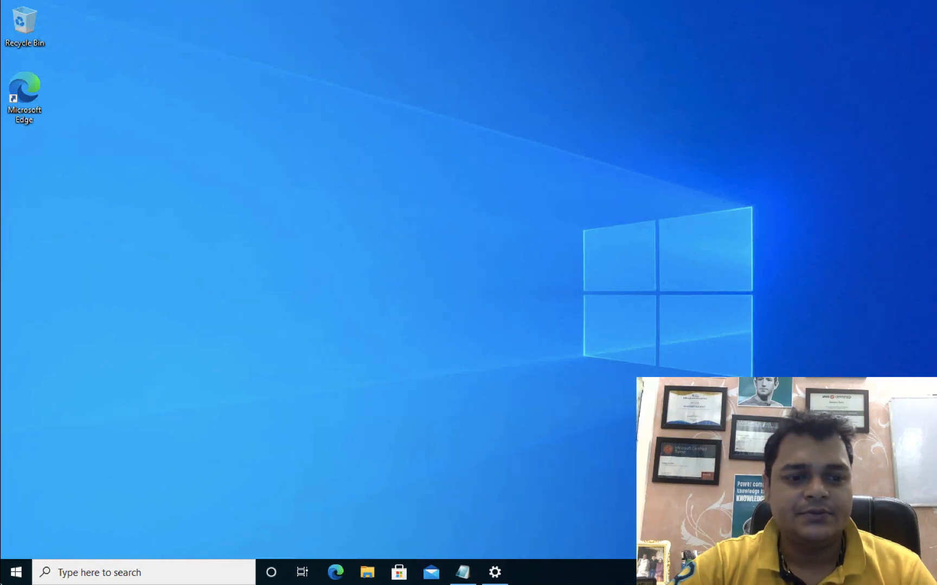
click(16, 572)
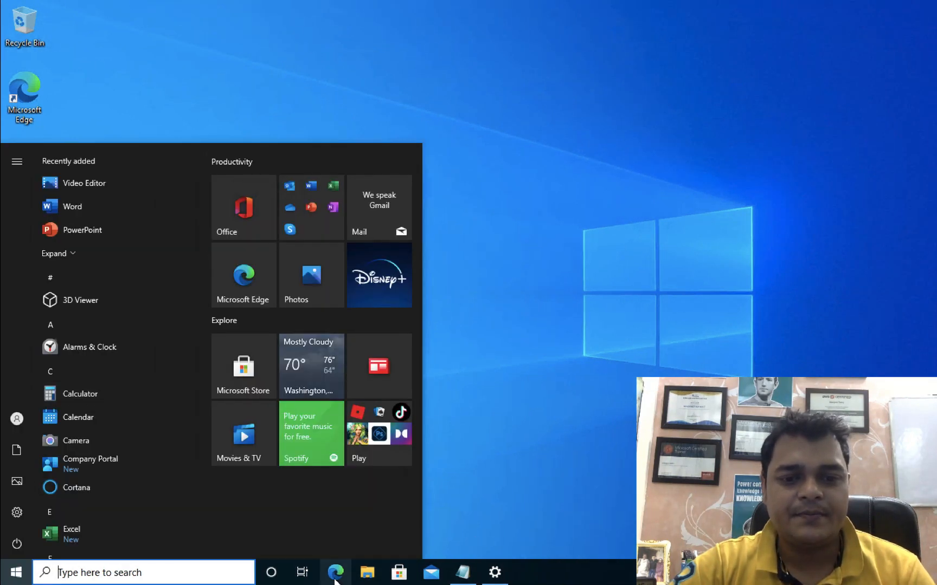
click(336, 579)
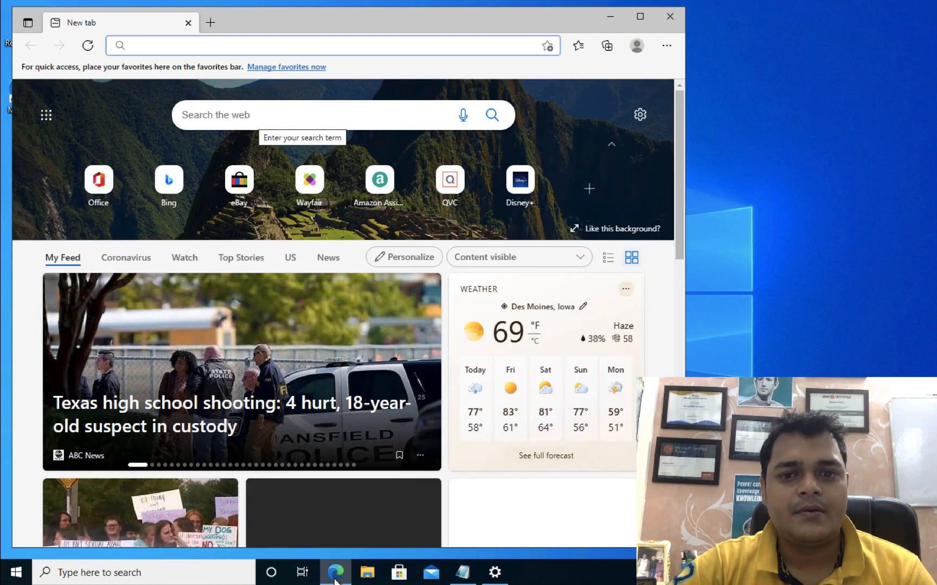
click(669, 17)
On the blue-wallpaper machine, launch Internet Explorer to check its home page and enable the Skype for Business Browser Helper add-on.
click(96, 574)
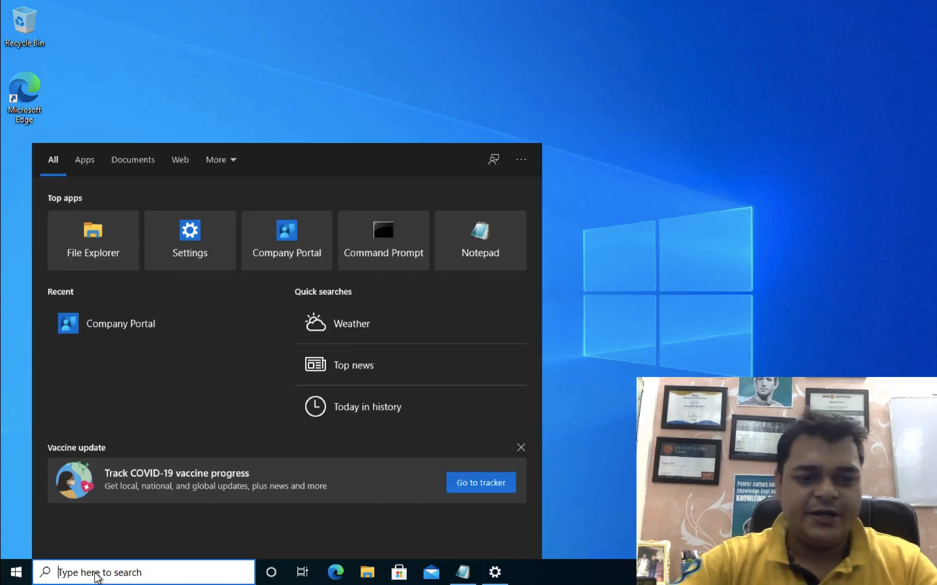
text(inter)
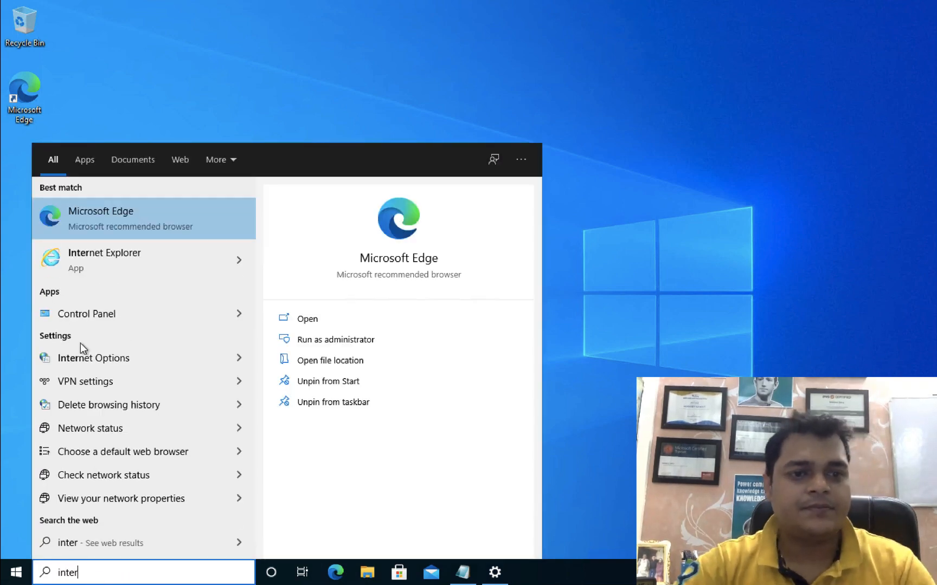
click(98, 255)
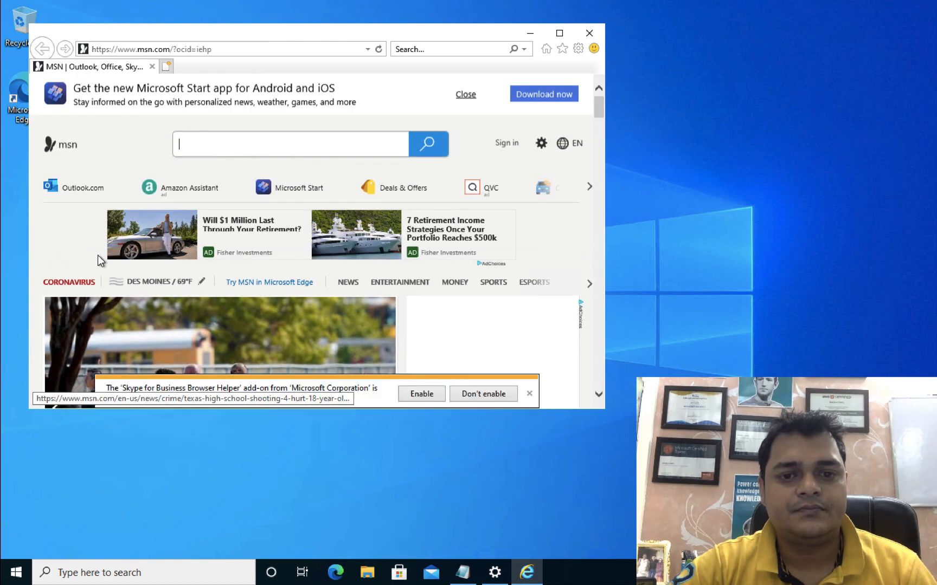
click(421, 394)
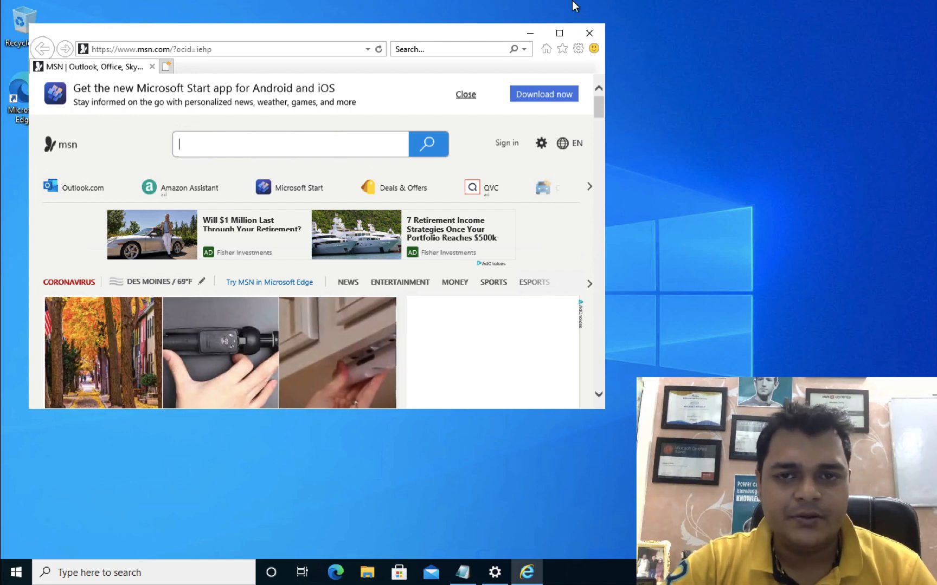
Close Internet Explorer on both Windows 10 machines, including all open tabs on the red-wallpaper machine.
click(590, 38)
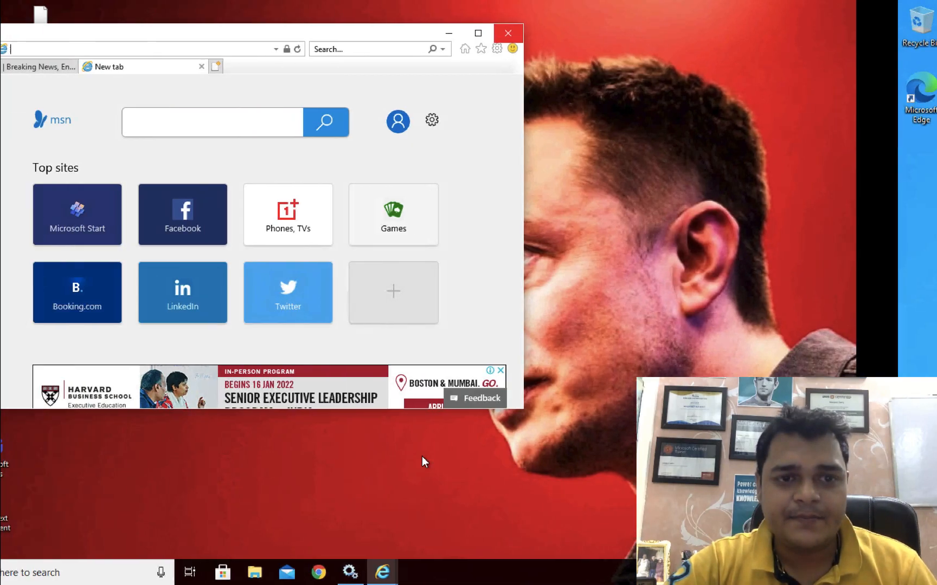
click(501, 39)
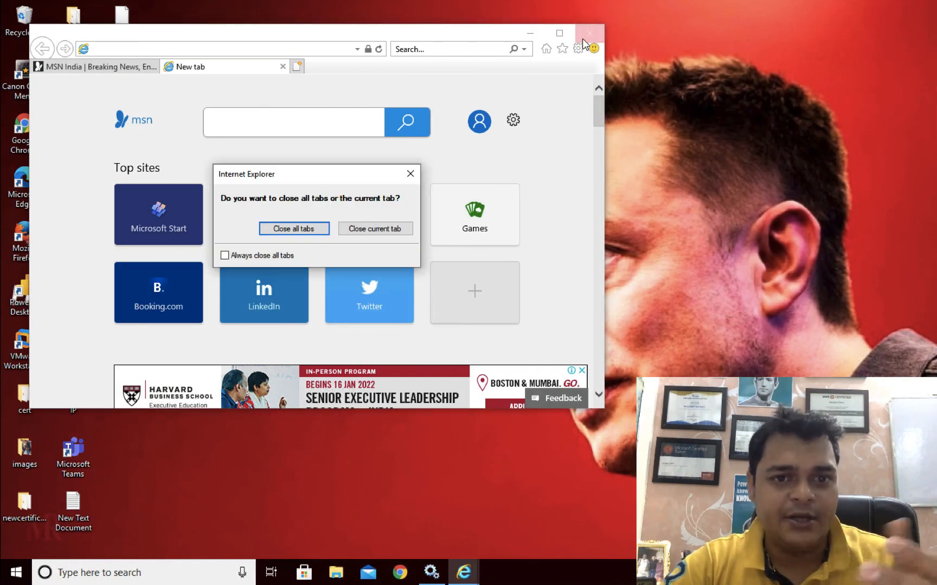
click(312, 229)
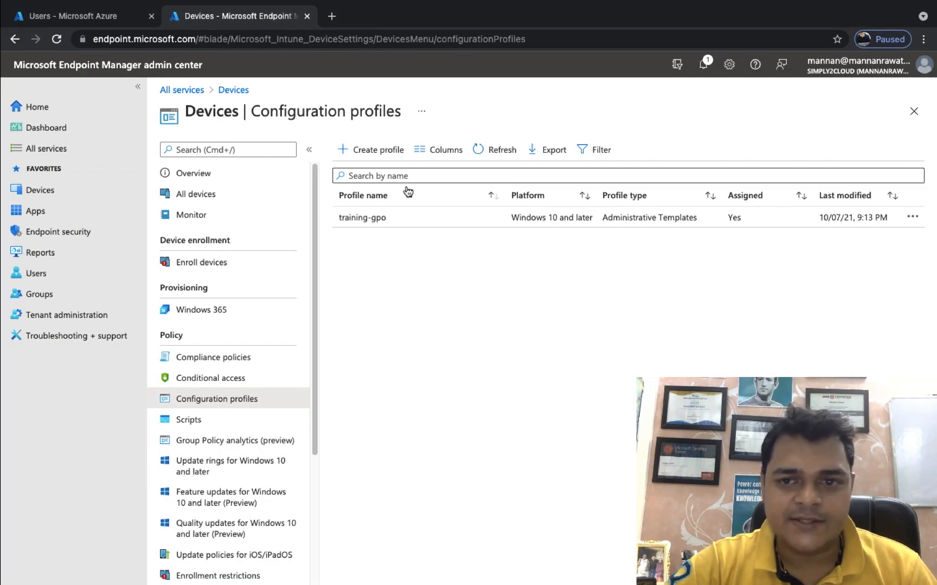
In the Endpoint Manager admin center, open the training-gpo profile's device status report and reload the page.
click(362, 217)
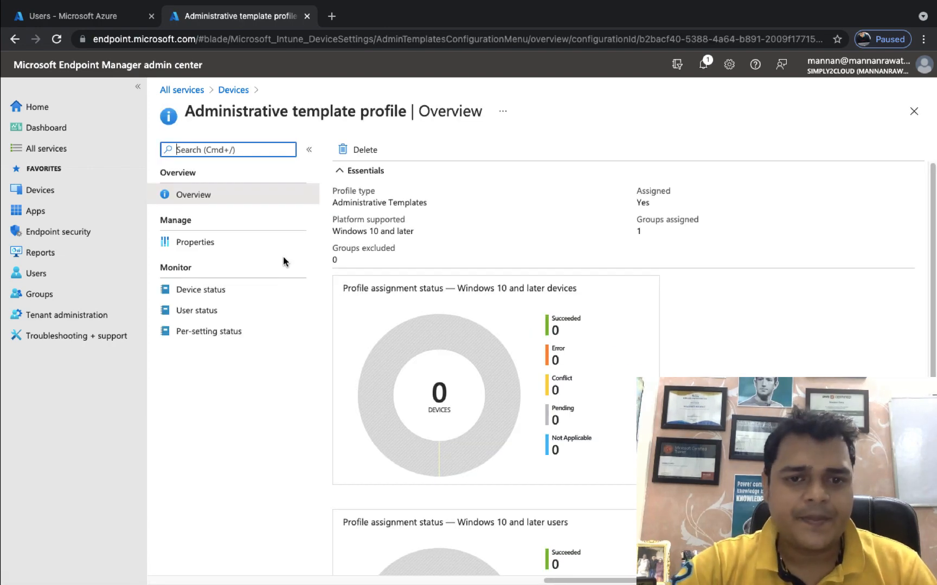
scroll(600, 418, down, 3)
scroll(600, 418, up, 3)
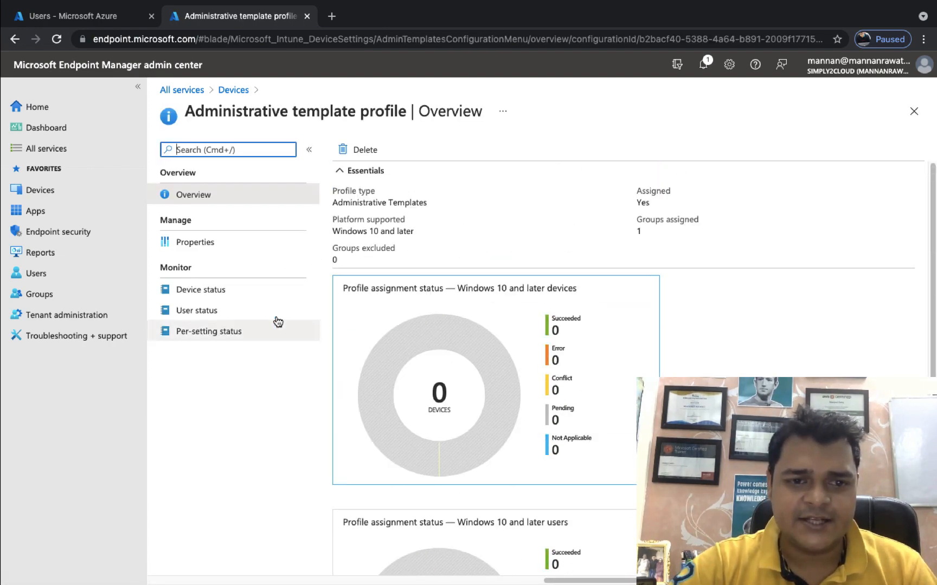
click(218, 292)
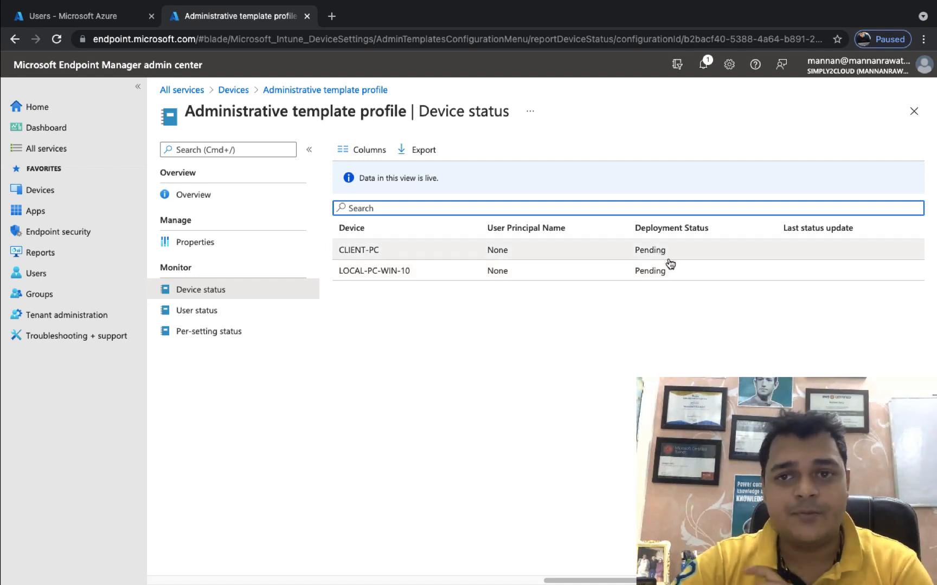
click(571, 46)
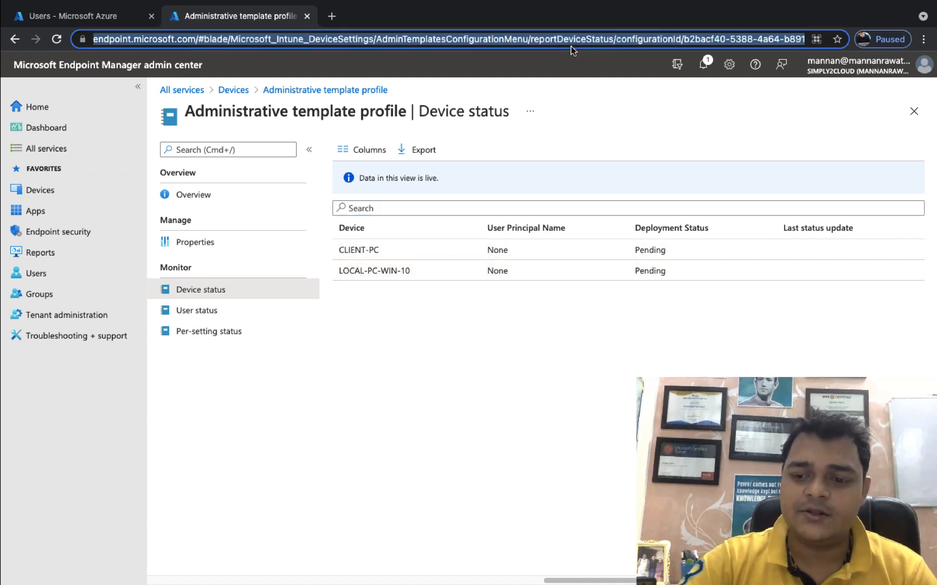
key(Return)
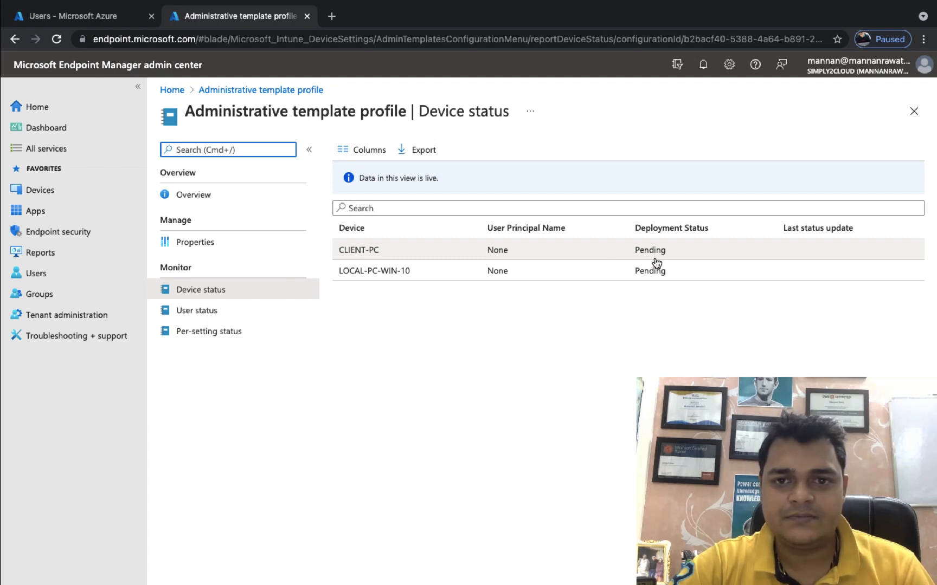
click(336, 18)
text(wwww)
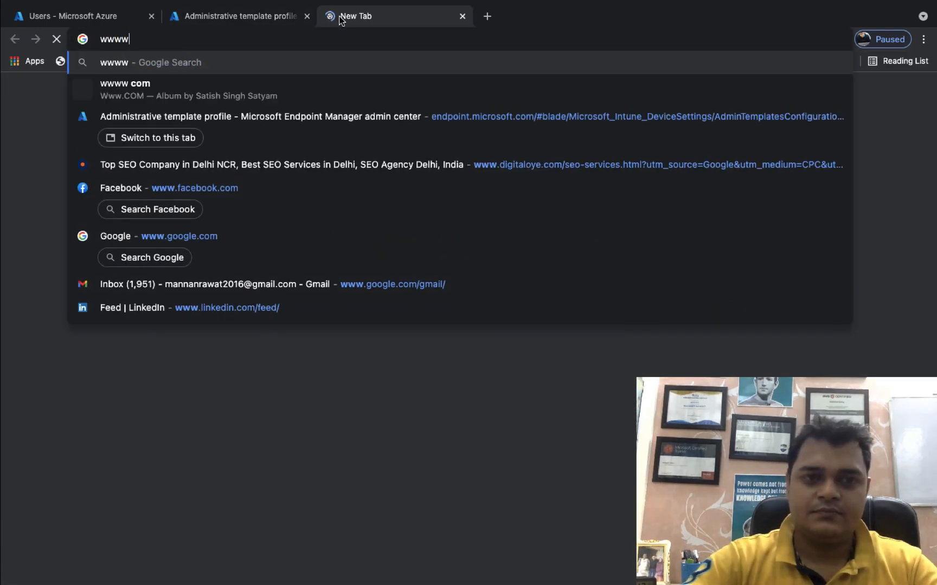
text(.)
key(BackSpace)
key(BackSpace)
text(.)
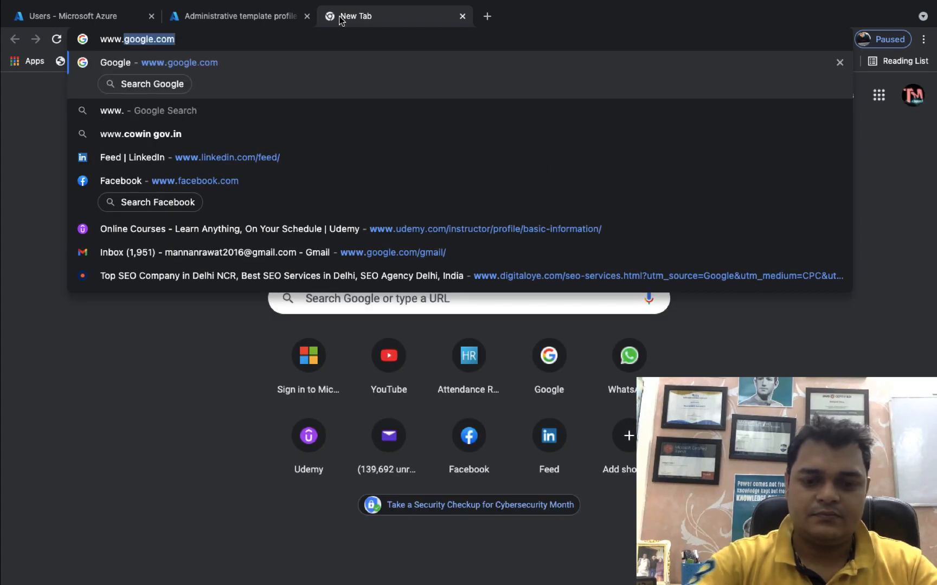
text(teachmecl)
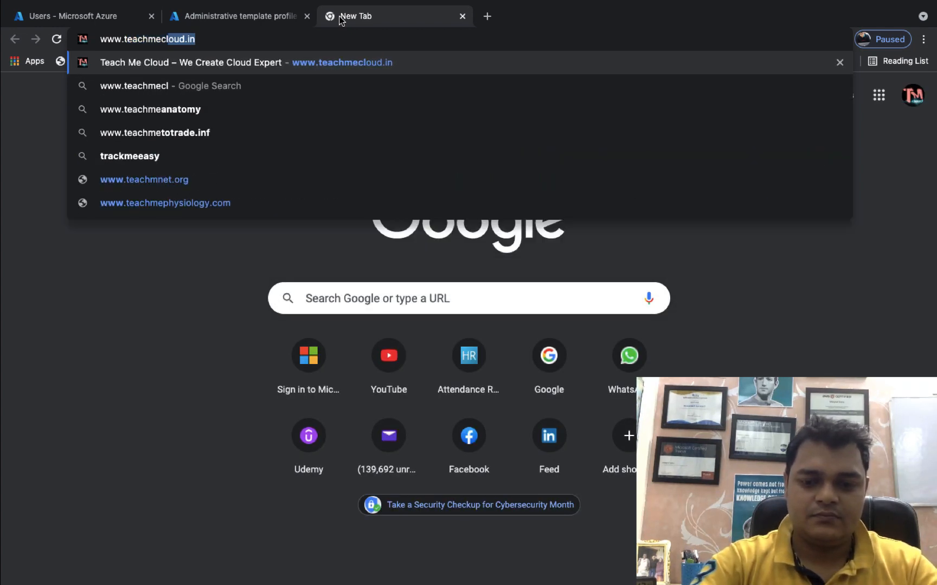
text(oud.in)
key(Return)
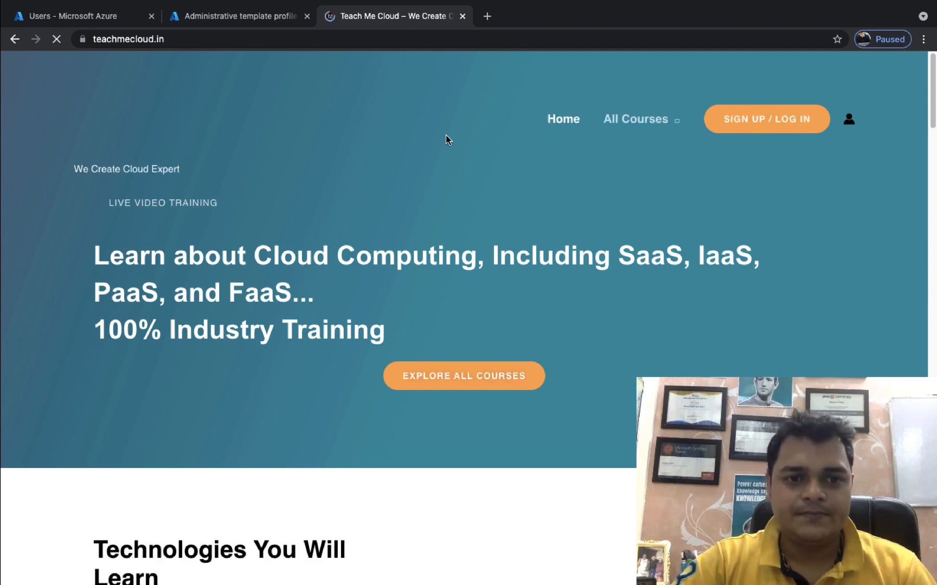
scroll(432, 266, down, 10)
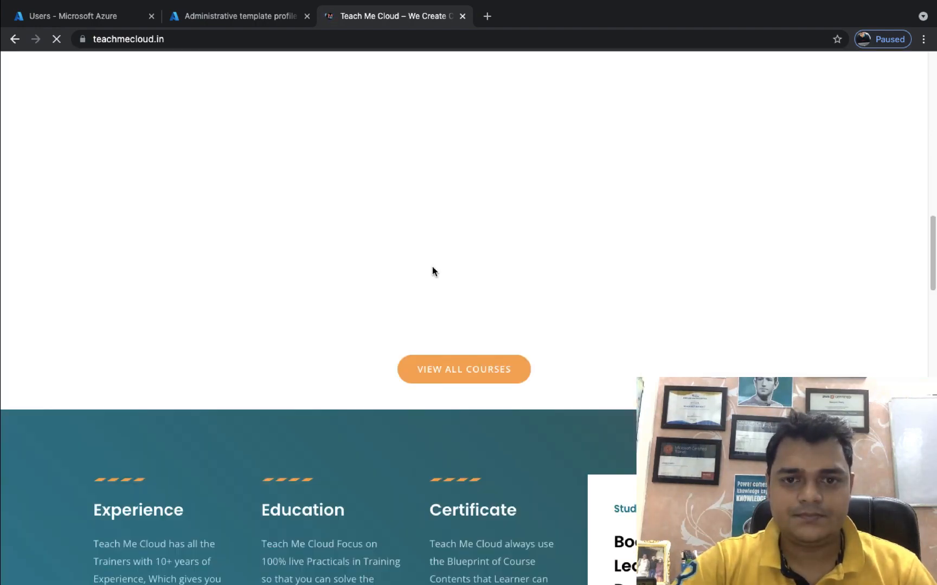
scroll(431, 266, down, 4)
scroll(431, 267, up, 20)
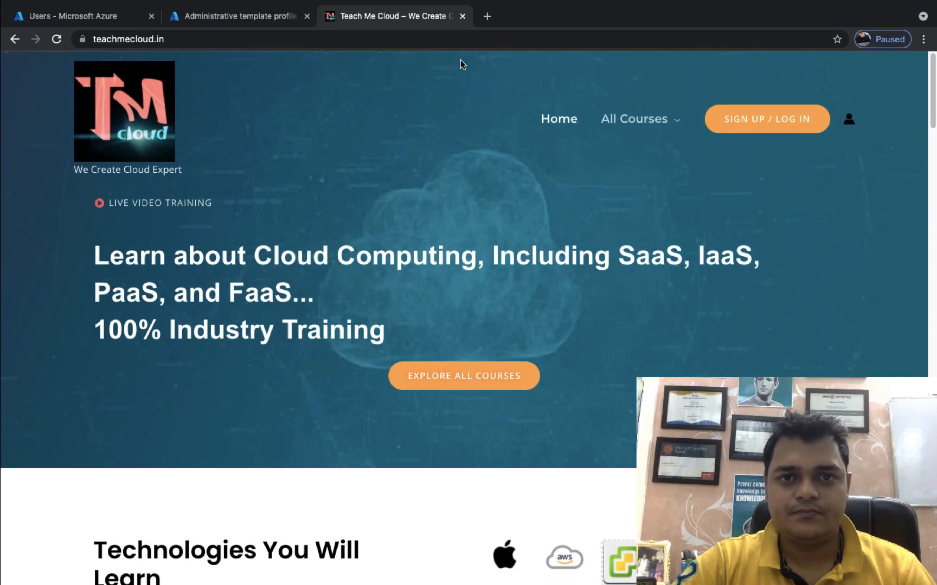
click(463, 17)
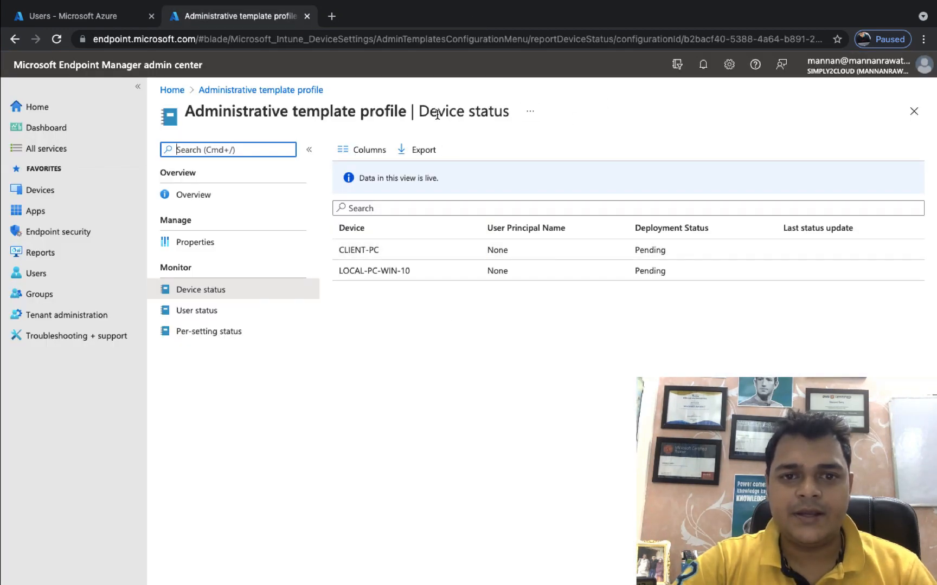
Reload the administrative template profile's device status page to recheck the deployment status of the devices.
click(413, 38)
key(Return)
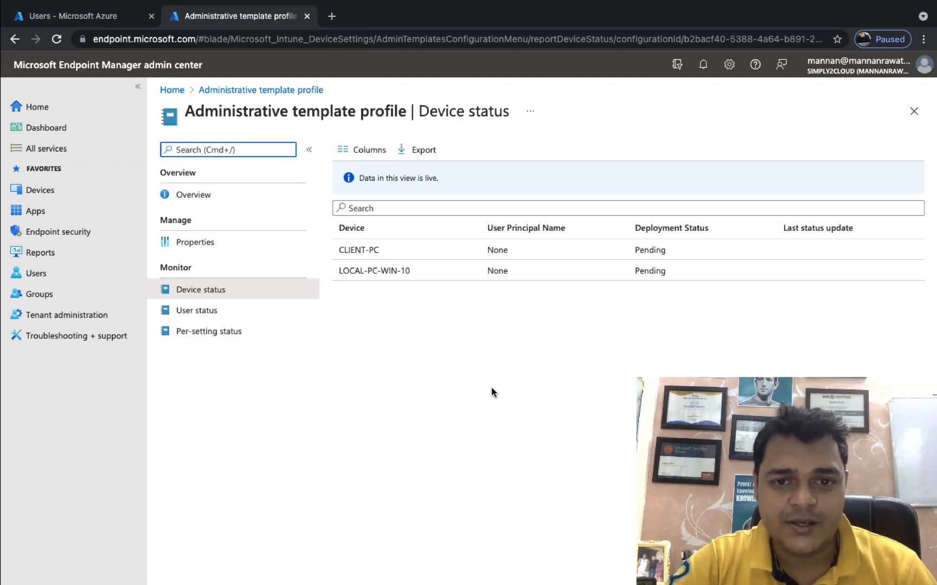
Switch to the Windows 10 machine with the red wallpaper and run gpupdate.
key(ctrl+Right)
key(ctrl+Right)
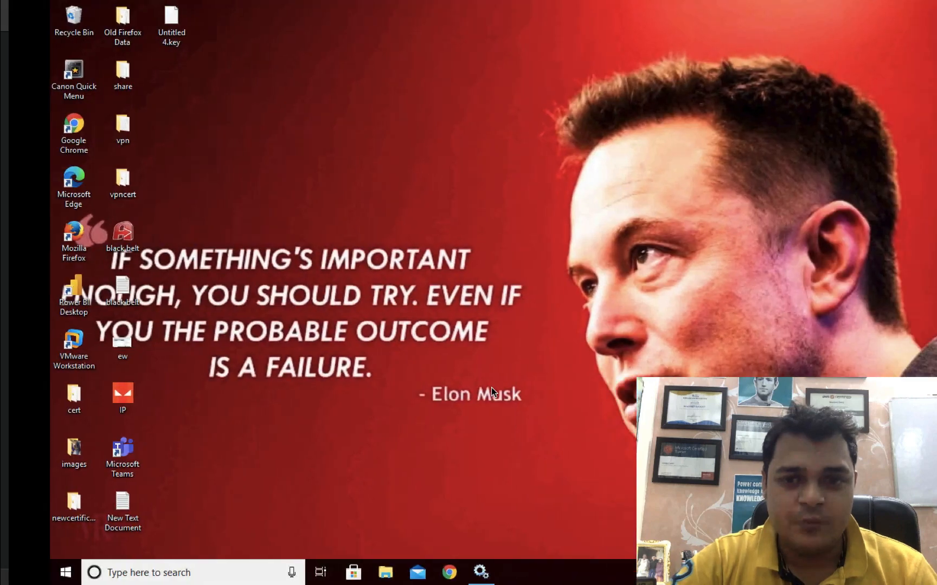
key(super+r)
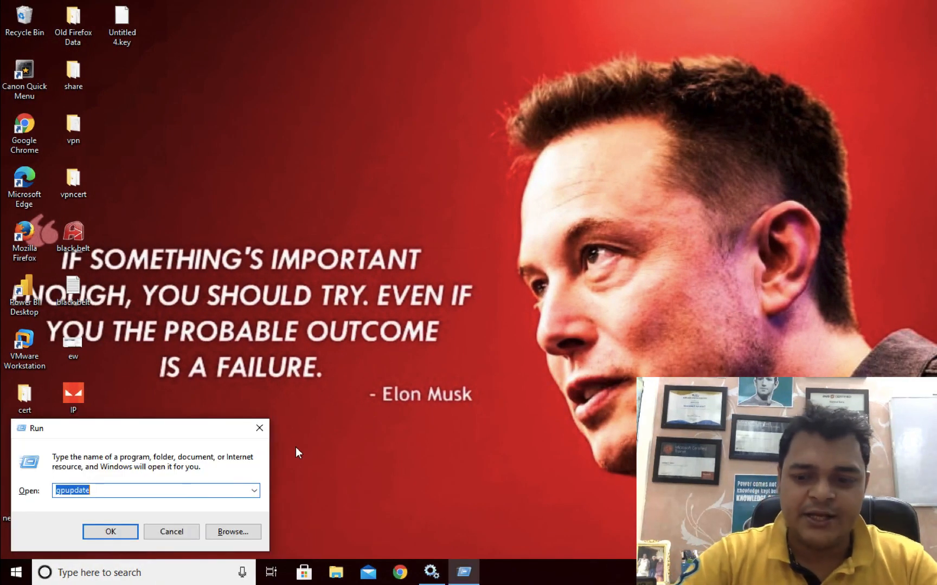
key(Return)
Switch to the blue-wallpaper machine and run a previously used command from the Run history.
key(ctrl+Right)
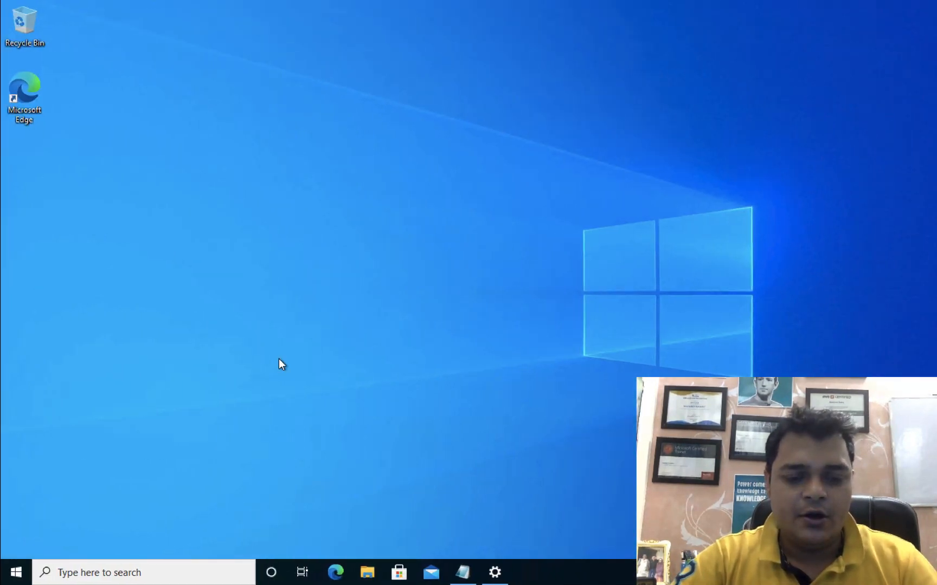
key(super+r)
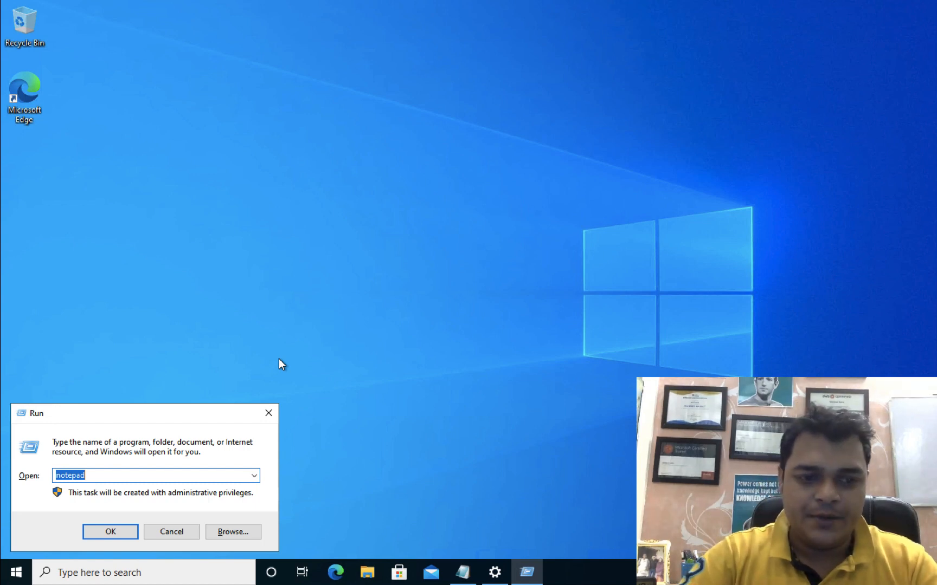
key(Down)
key(Up)
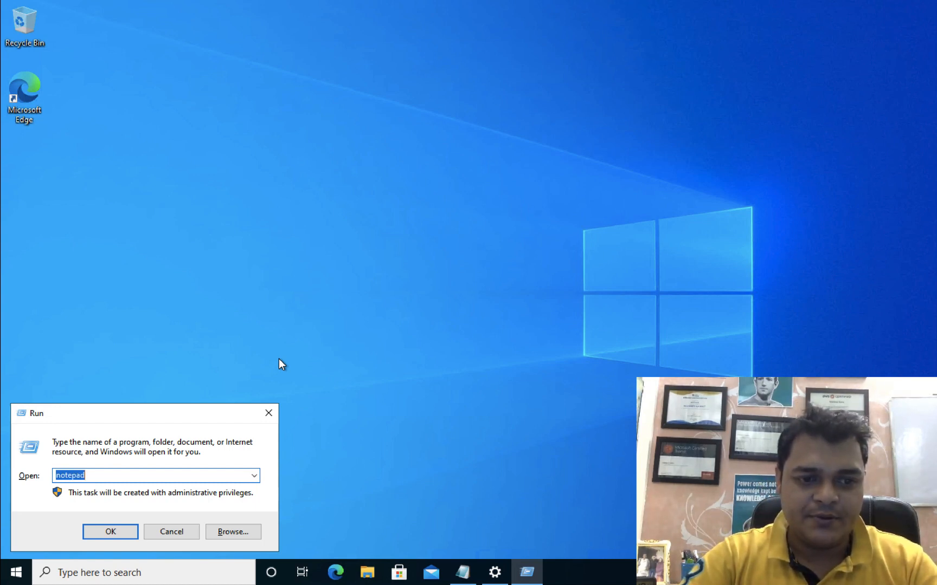
key(Down)
key(Down)
key(Return)
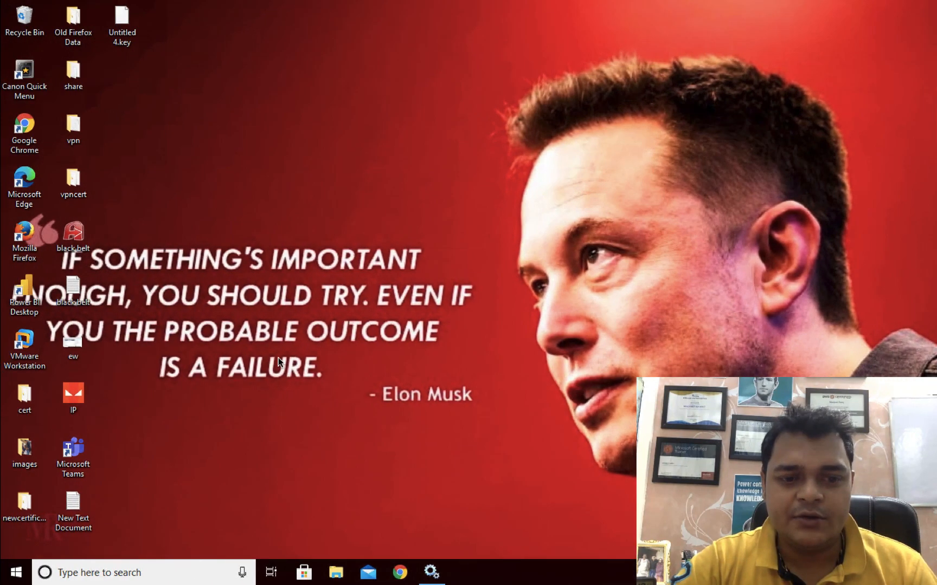
Find and launch Internet Explorer on the Windows 10 machine with the red wallpaper to check its home pages.
click(84, 572)
text(int)
text(er)
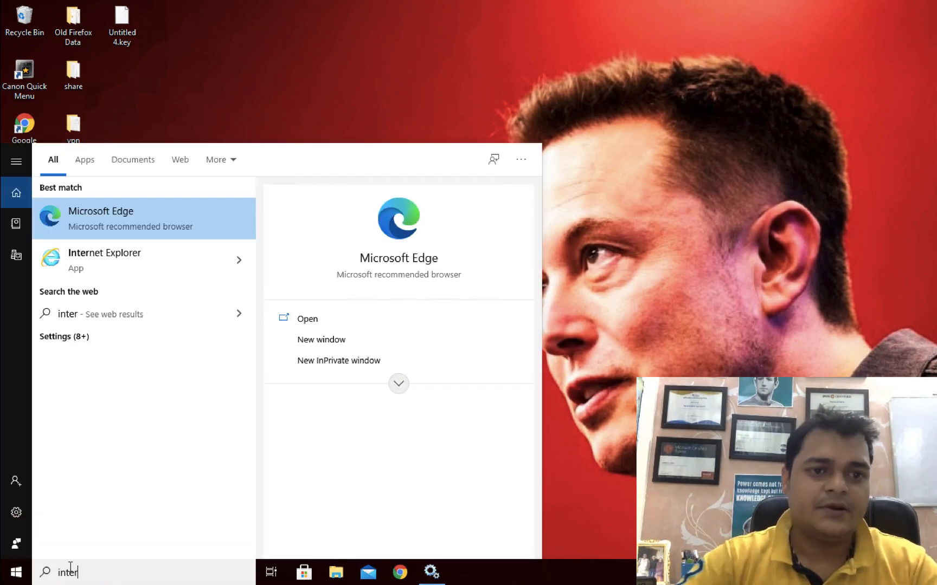
click(101, 253)
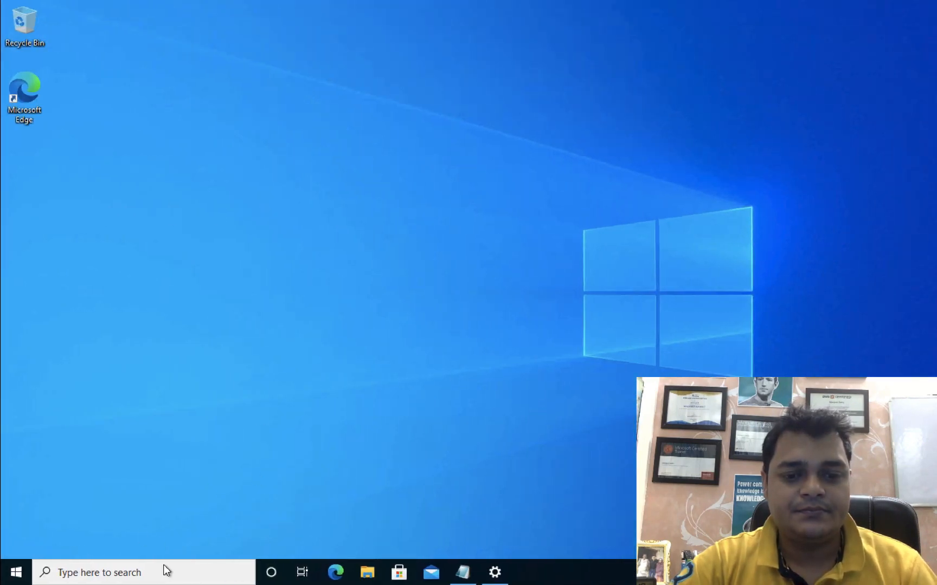
Open Internet Explorer on the blue-wallpaper machine to check which home pages load, and close the browser.
click(119, 575)
text(in)
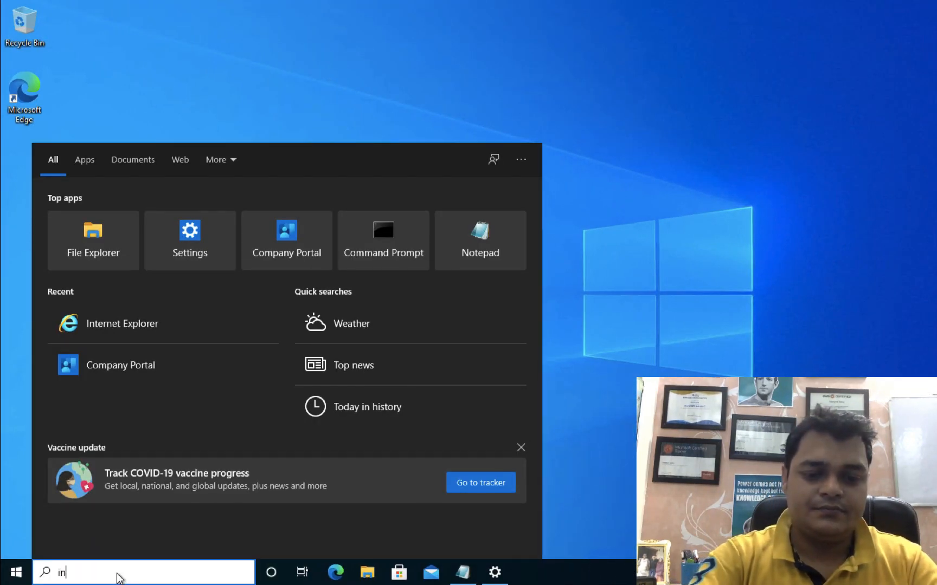
text(ter)
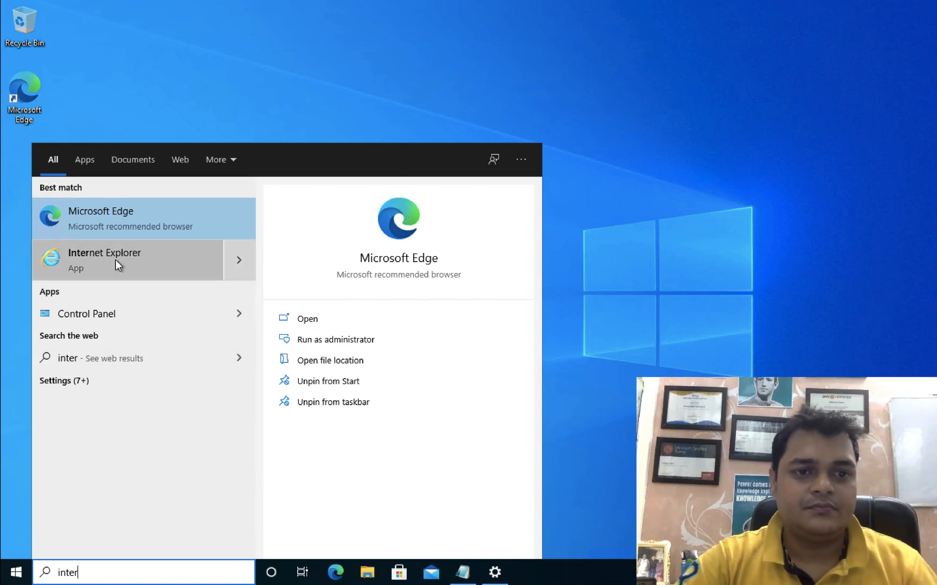
click(115, 260)
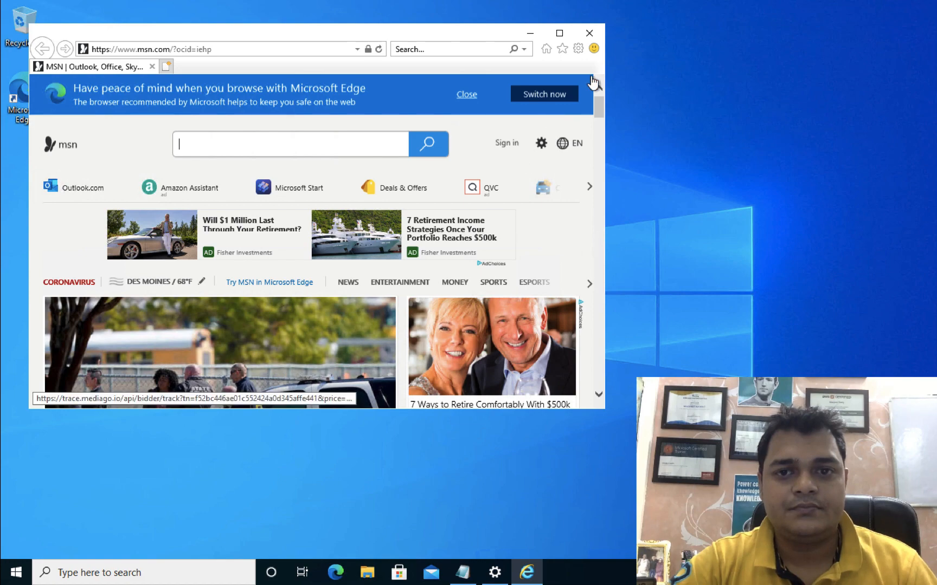
click(590, 33)
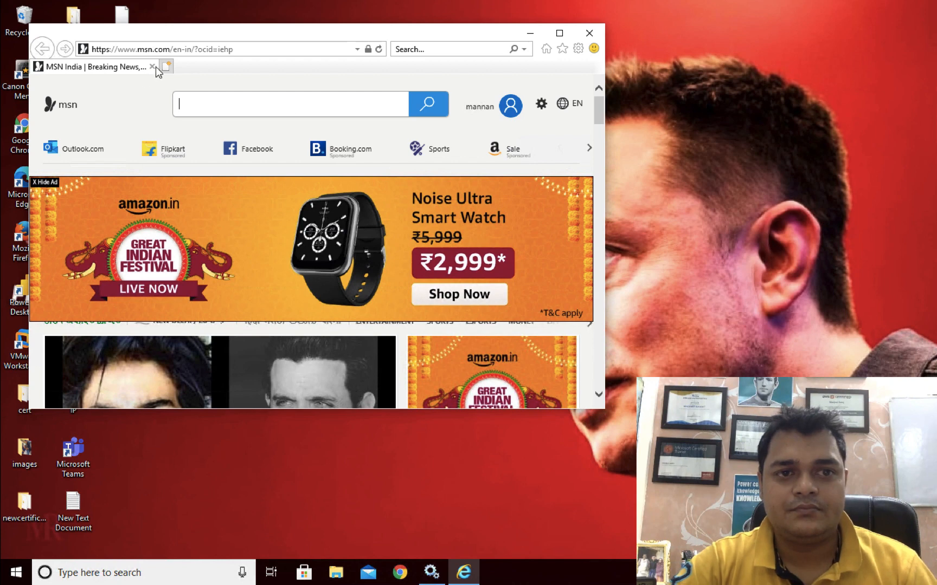
Back on the red-wallpaper machine, open a new tab in Internet Explorer and close the browser with all its tabs.
click(160, 66)
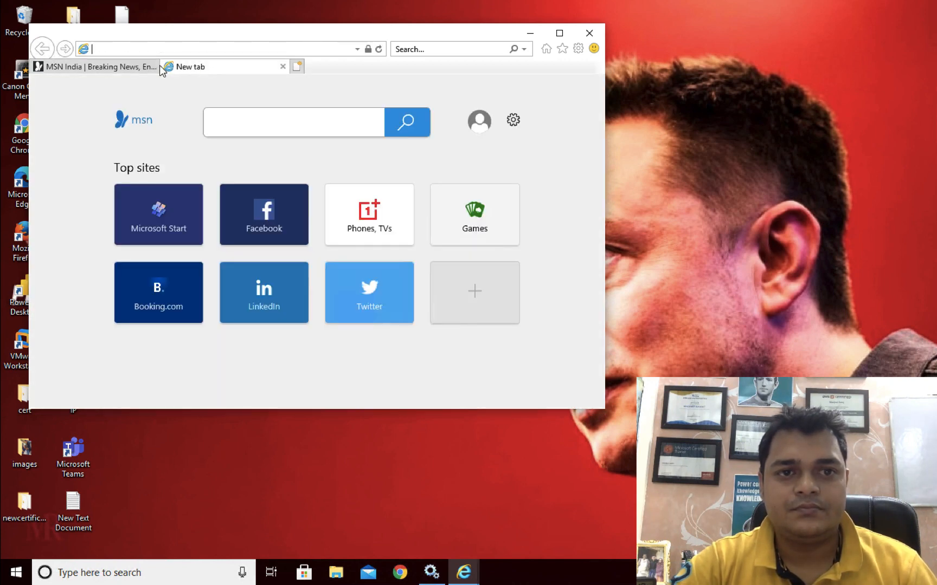
click(582, 31)
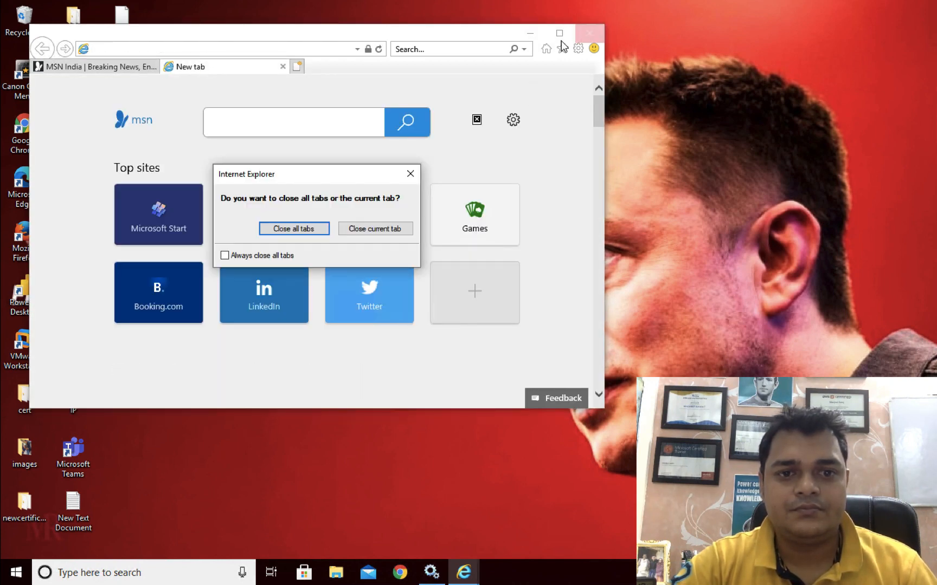
click(305, 228)
Switch back to the Endpoint Manager admin center and reload the administrative template profile's device status page.
key(ctrl+Left)
key(ctrl+Left)
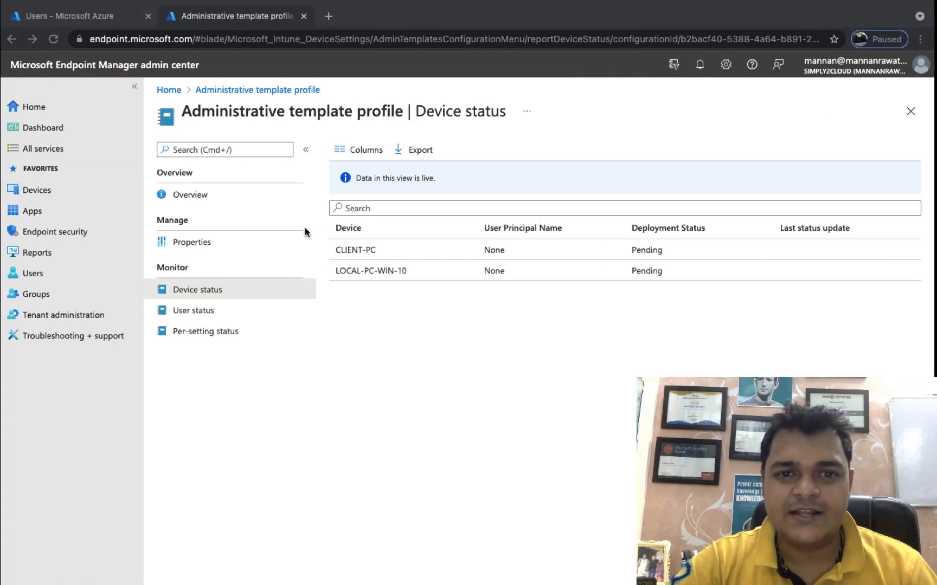
click(468, 40)
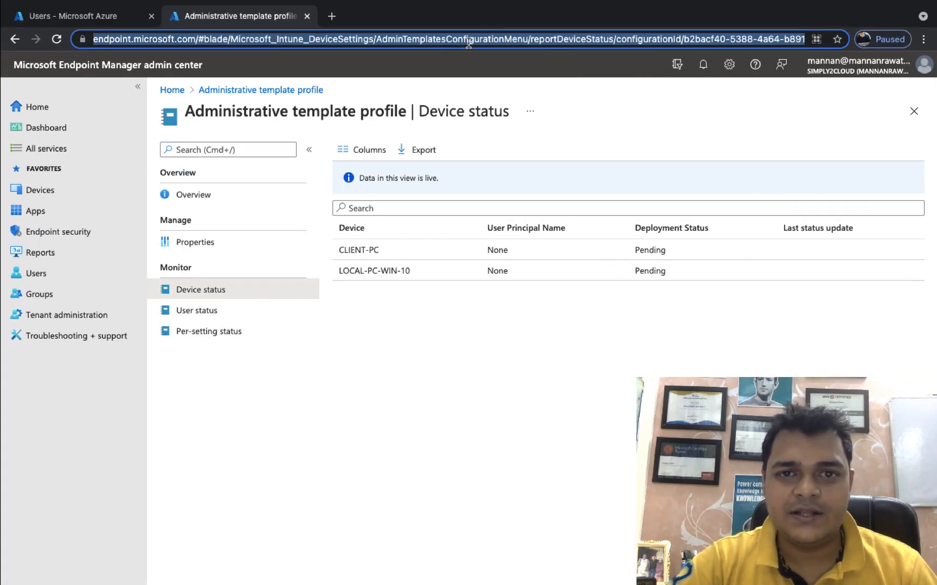
key(Return)
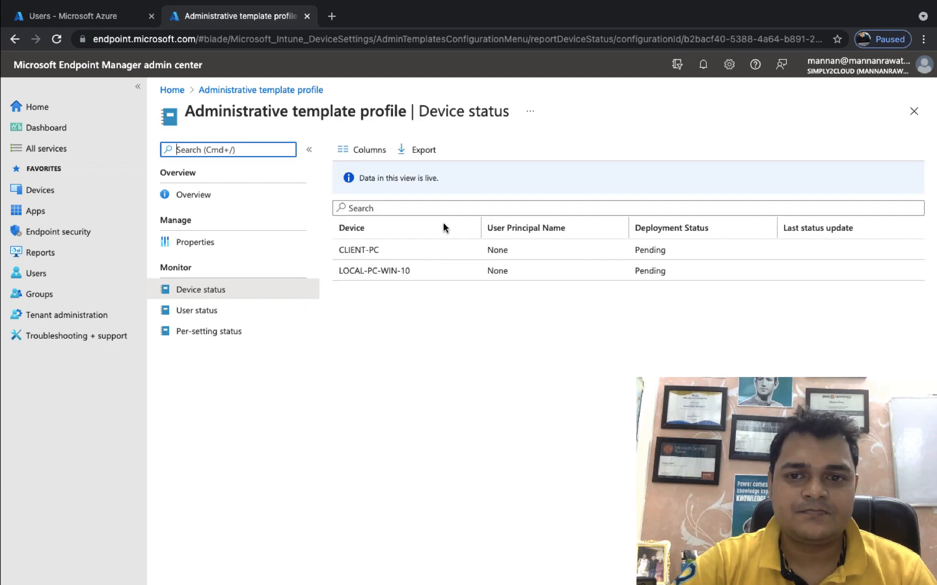
Sync the CLIENT-PC device from its overview page and return to the profile's device status list.
click(348, 249)
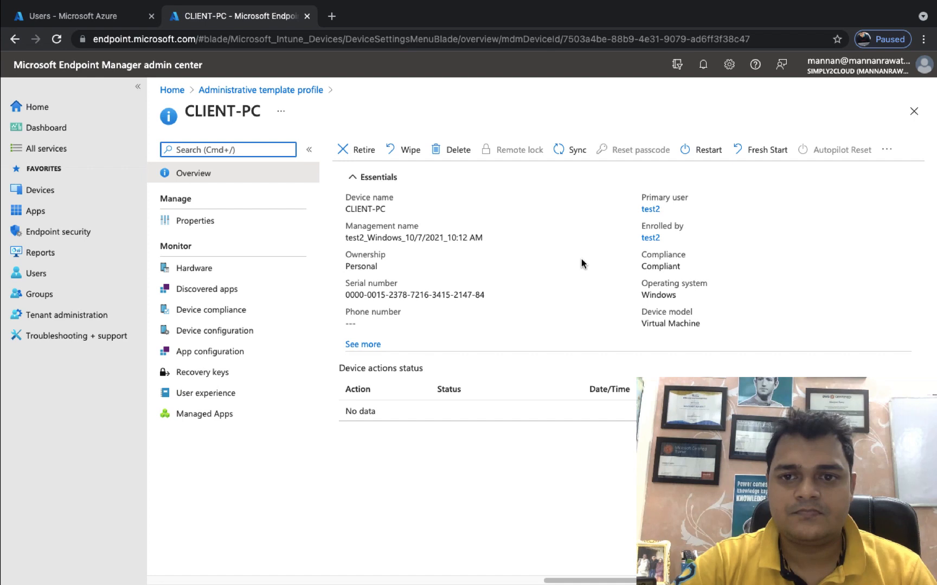
click(578, 150)
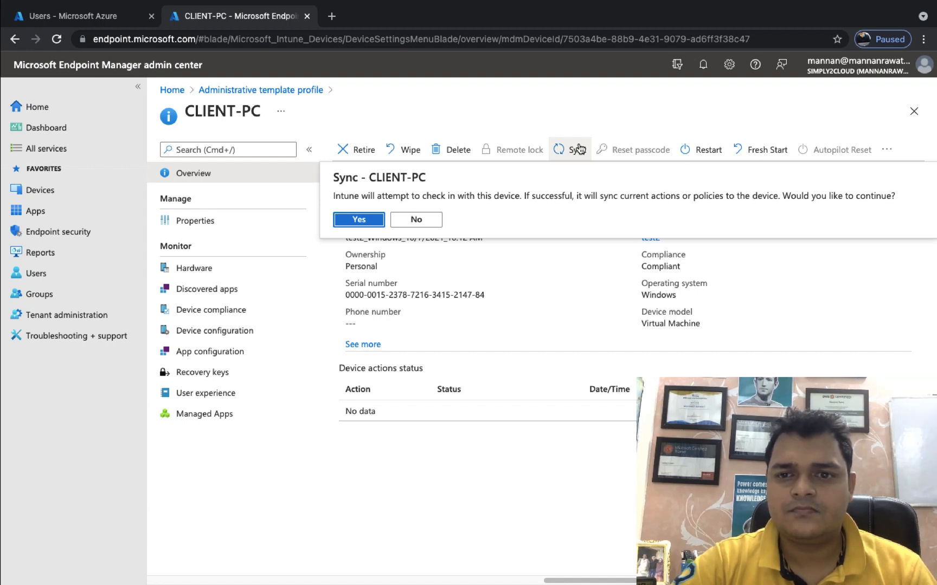
click(362, 221)
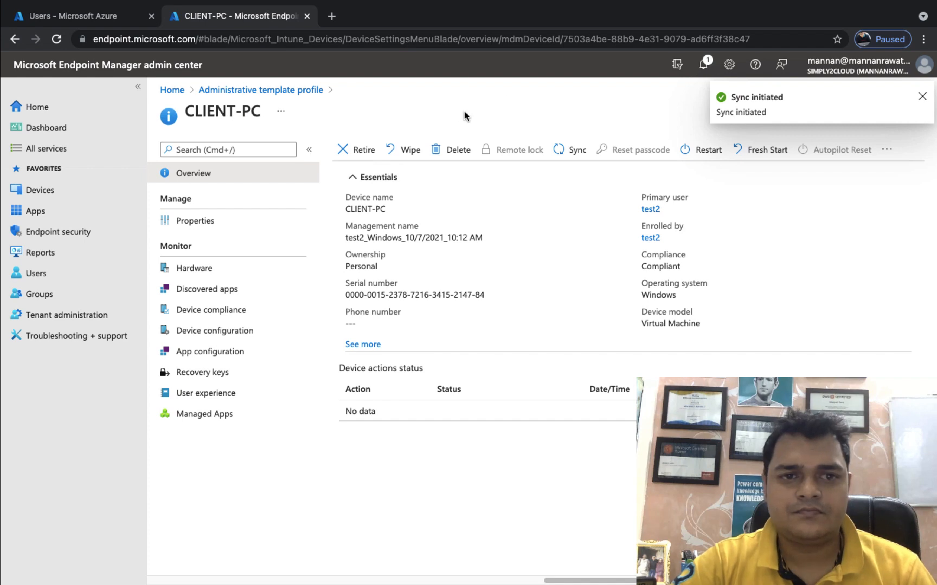
click(290, 92)
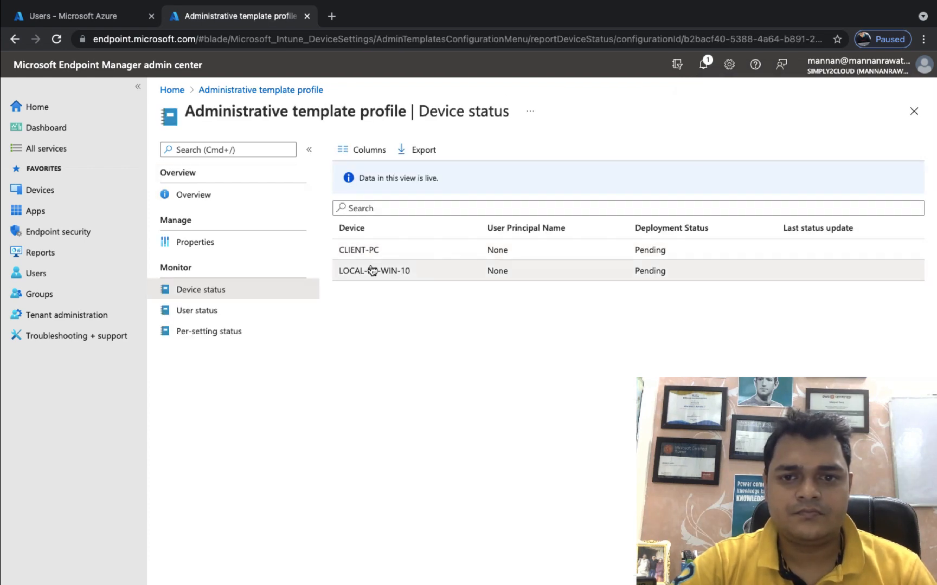
Sync the LOCAL-PC-WIN-10 device from its overview page and return to the profile's device status list.
click(370, 270)
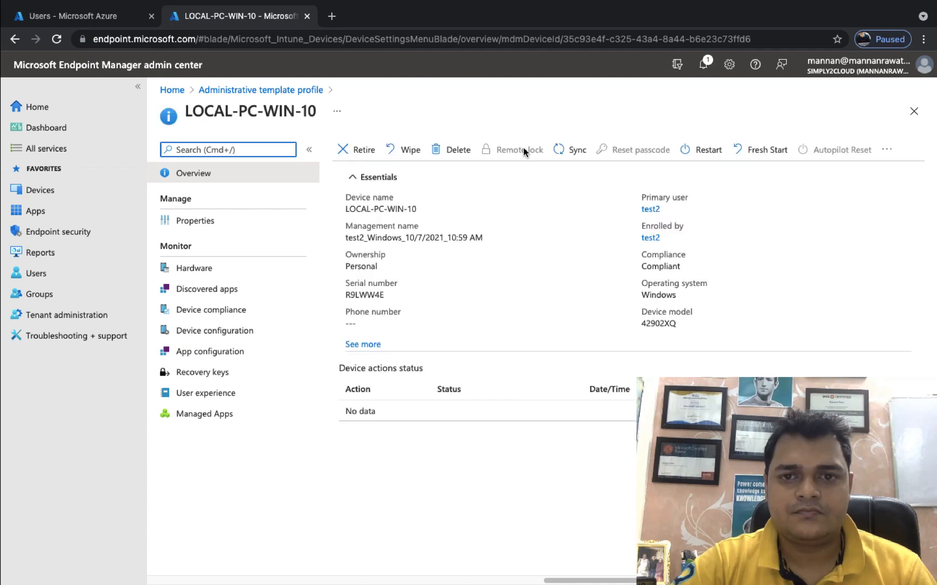
click(576, 150)
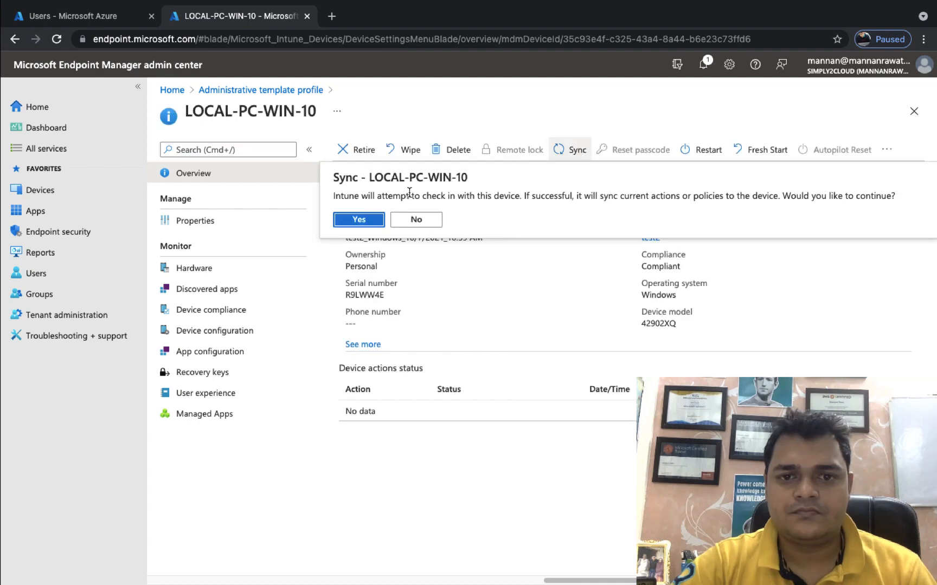
click(359, 219)
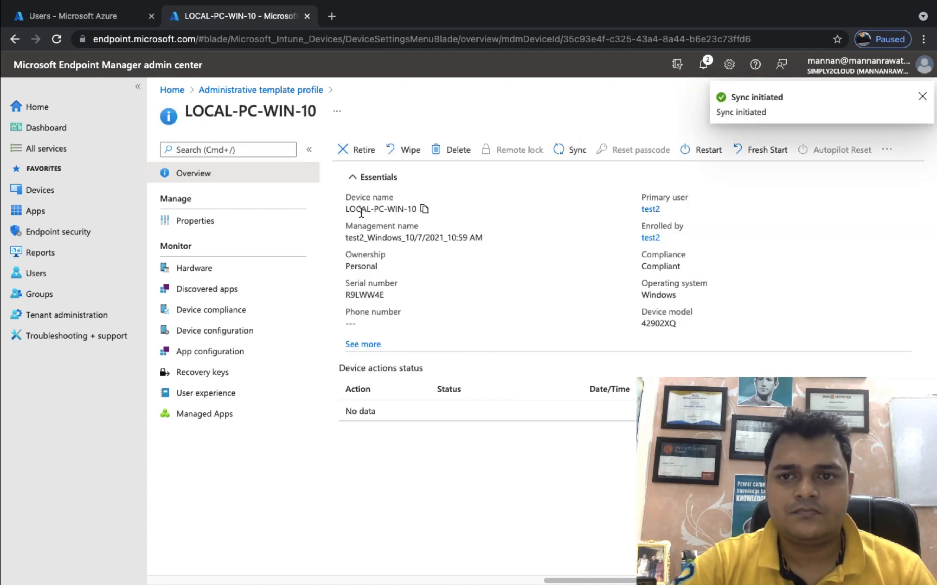
click(285, 91)
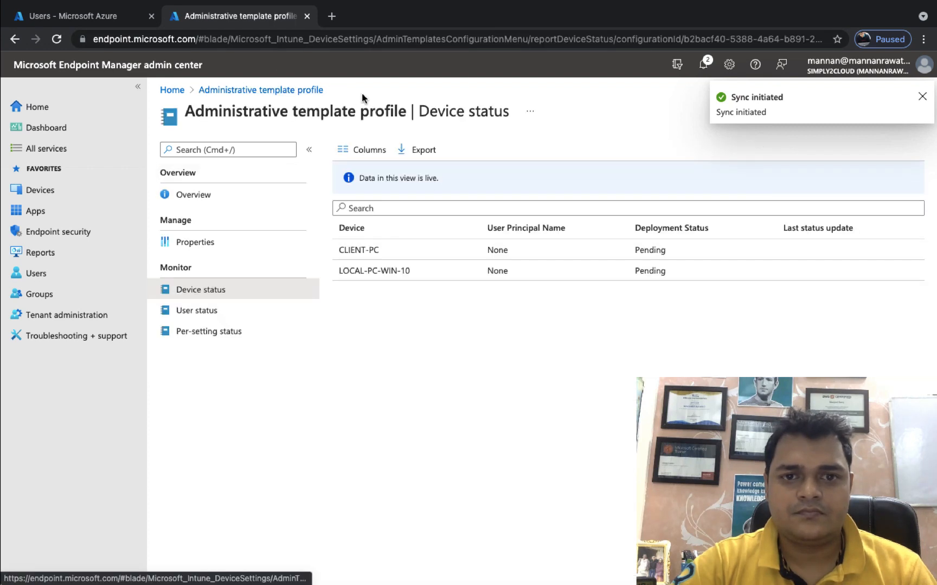
Reload the device status page twice to recheck the deployment status of both devices.
click(456, 32)
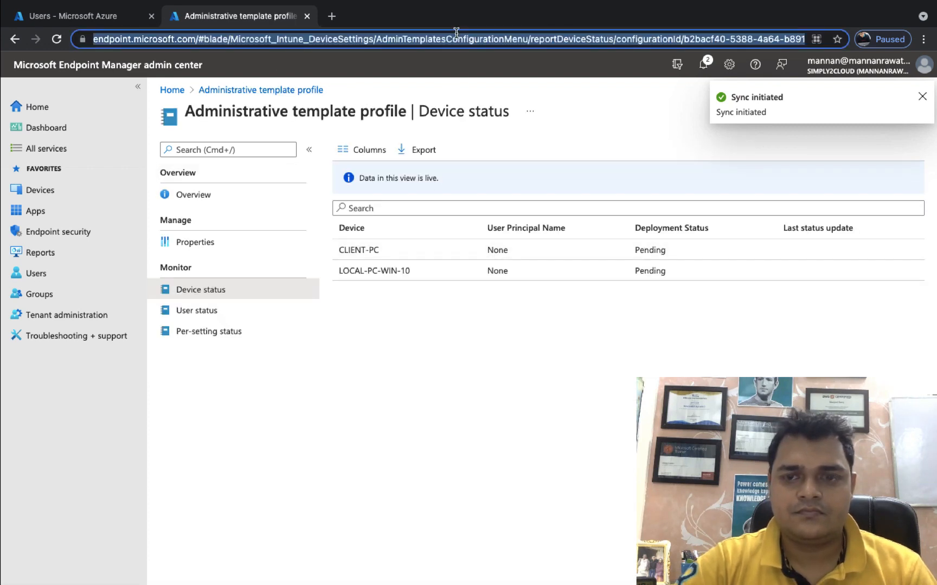
key(Return)
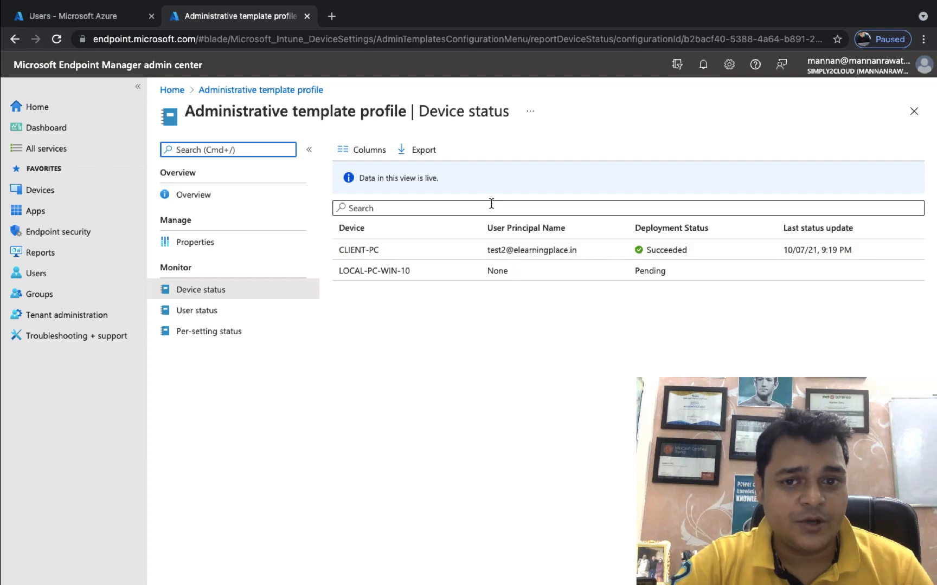
click(412, 36)
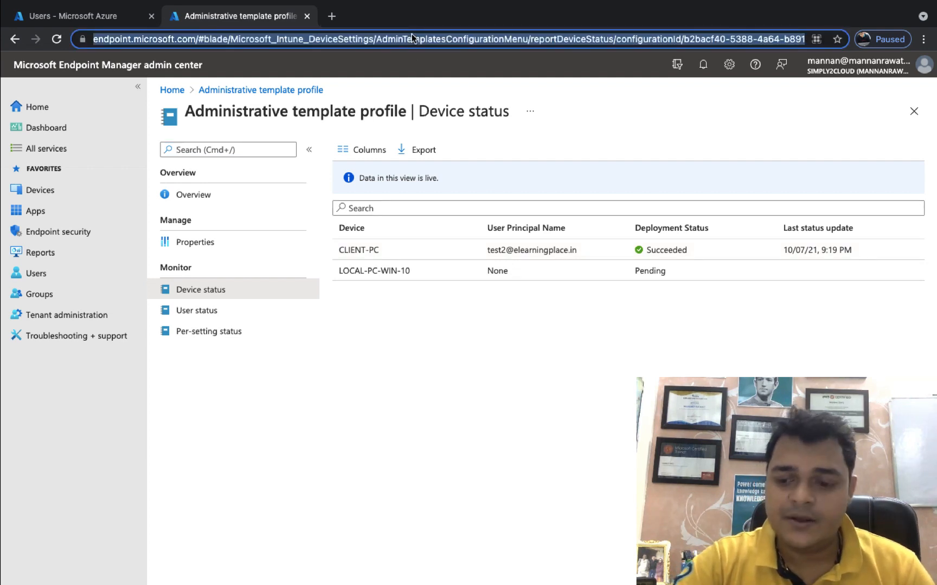
key(Return)
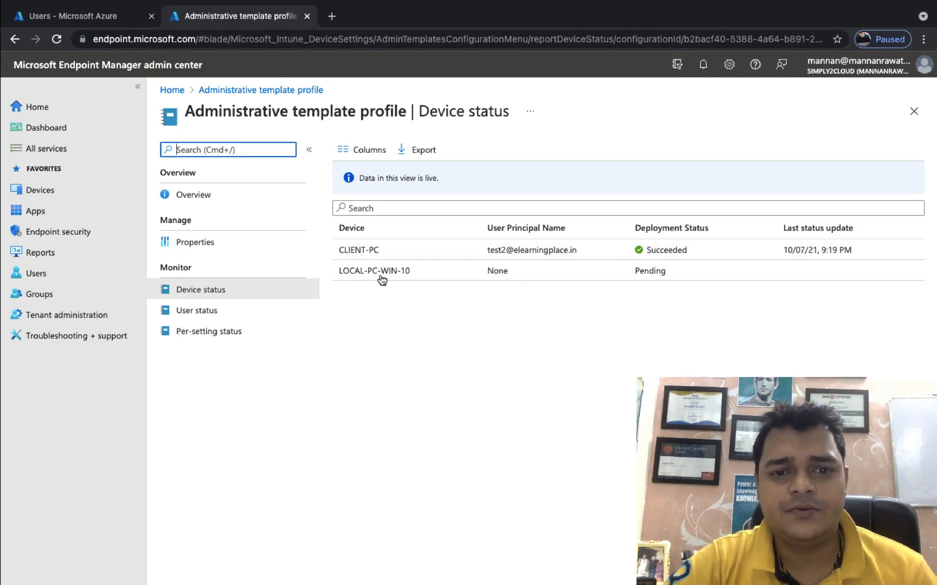
Sync LOCAL-PC-WIN-10 once more and reload the profile's device status page to recheck the deployment.
click(379, 271)
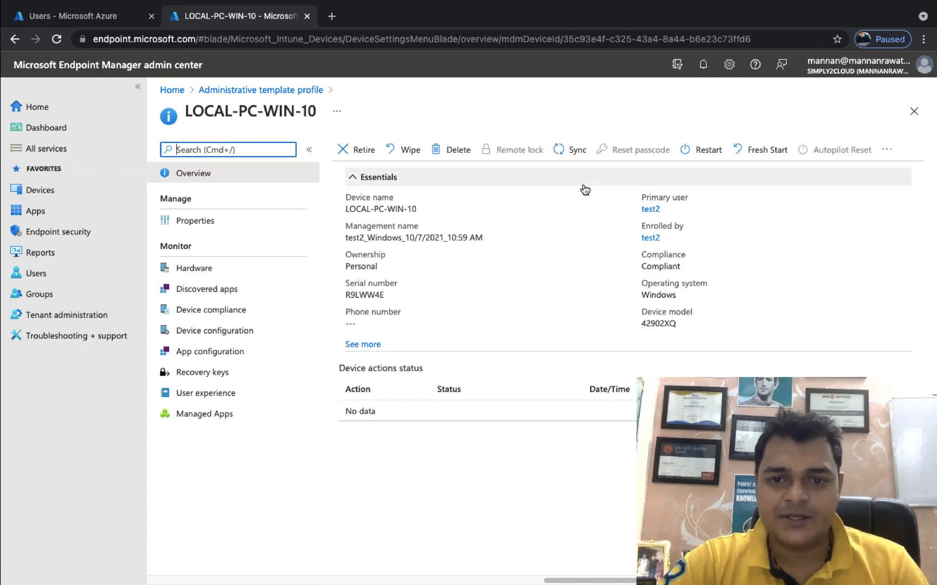
click(565, 148)
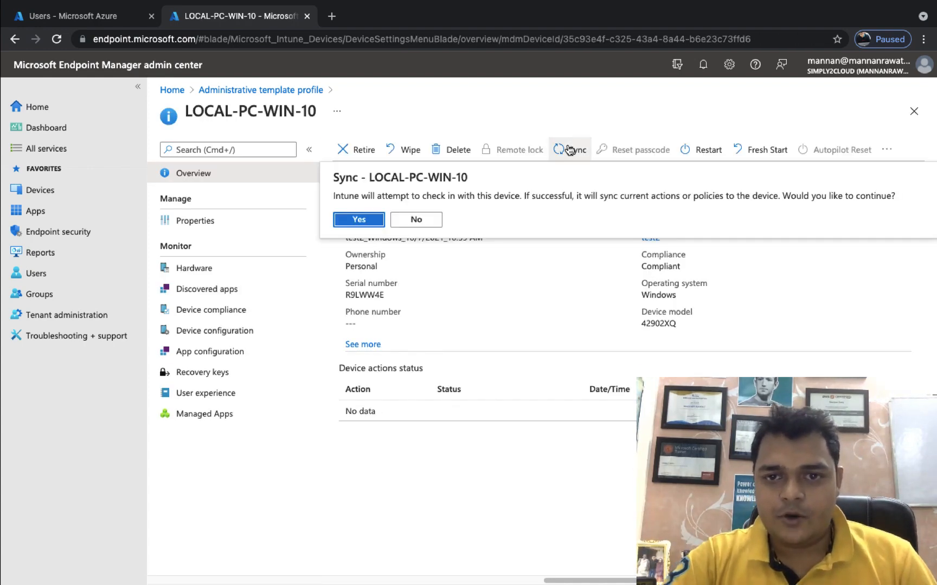
click(360, 220)
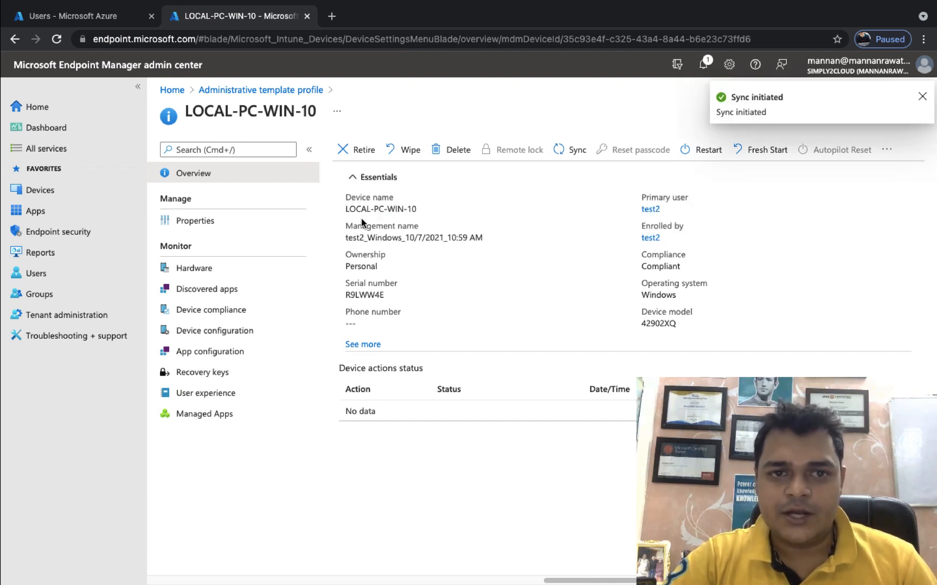
click(292, 92)
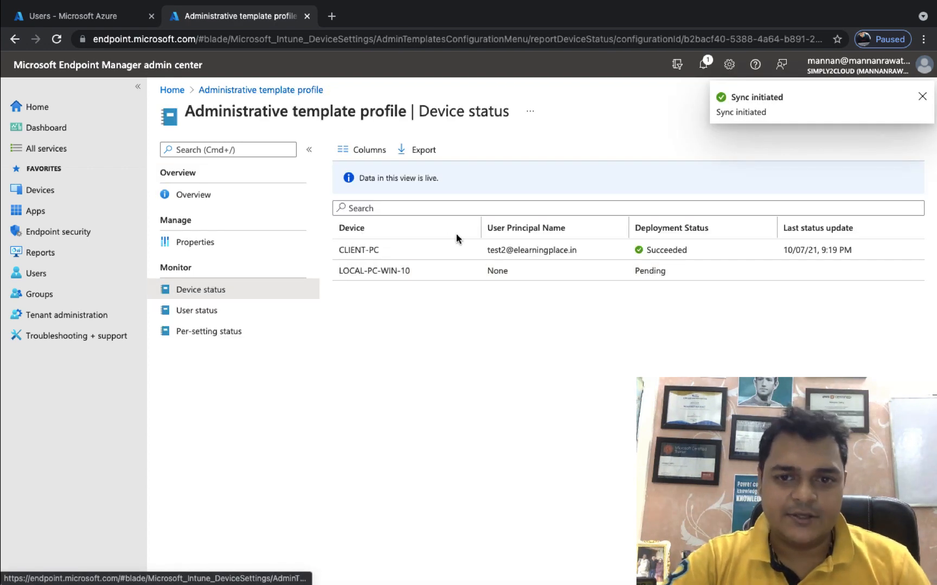
click(487, 46)
key(Return)
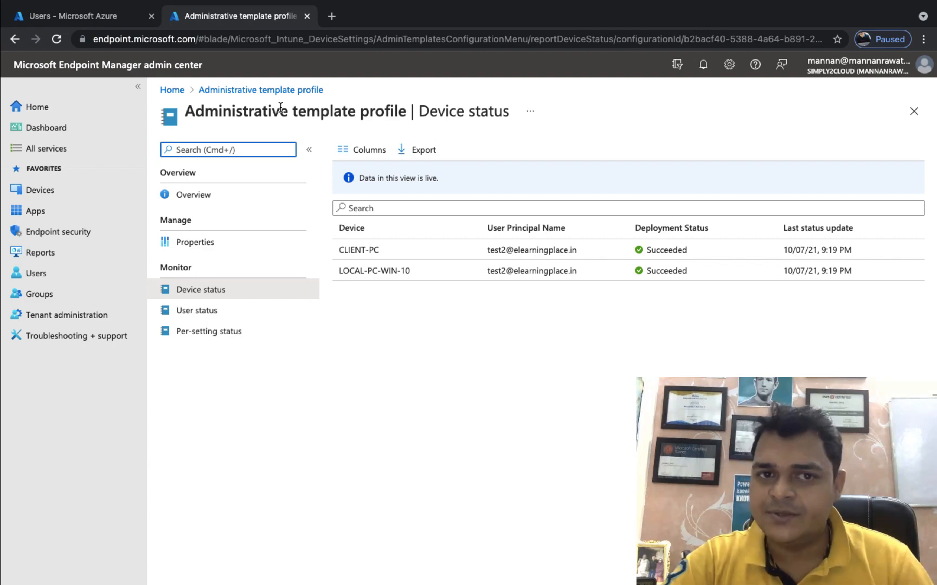
Switch to the red-wallpaper machine and launch Internet Explorer again to check the deployed home pages.
key(ctrl+Right)
key(ctrl+Right)
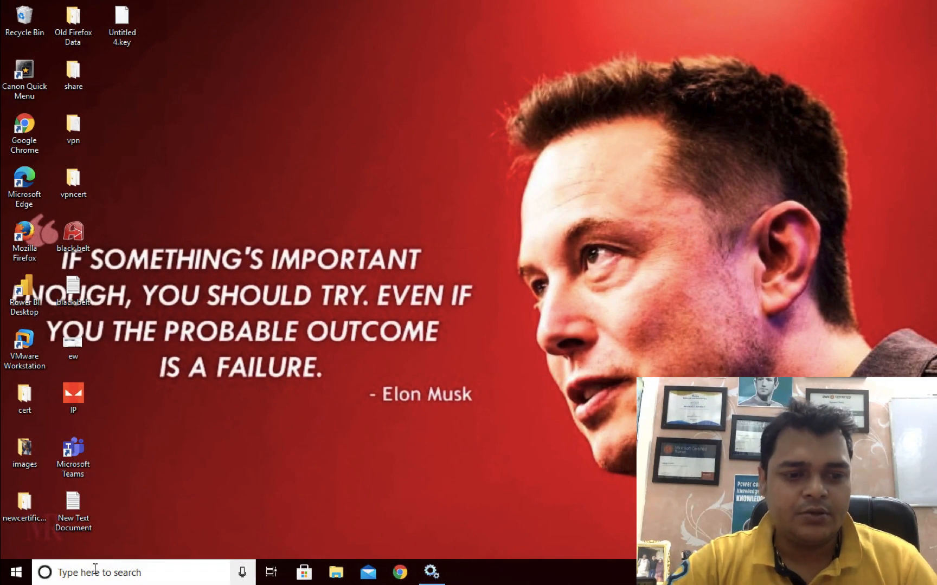
click(95, 569)
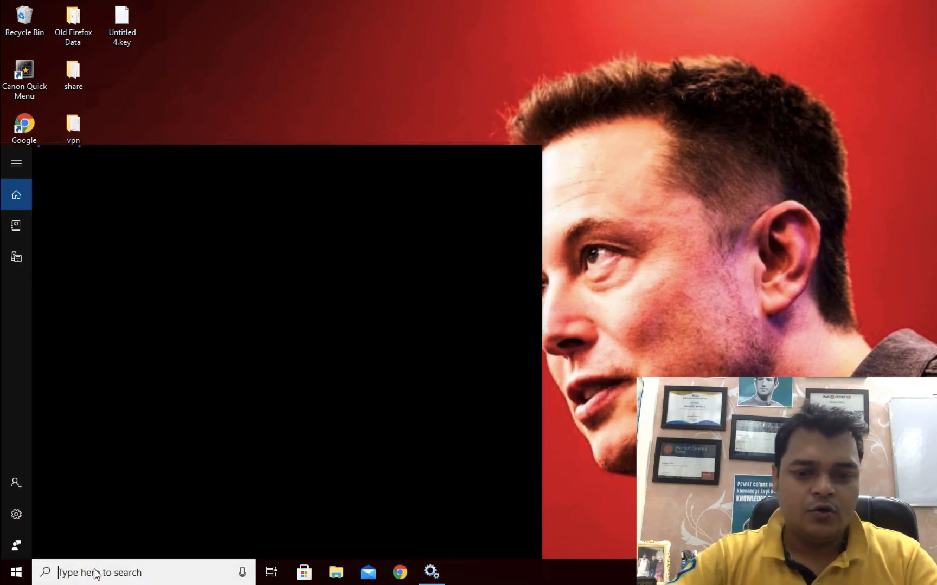
text(inter)
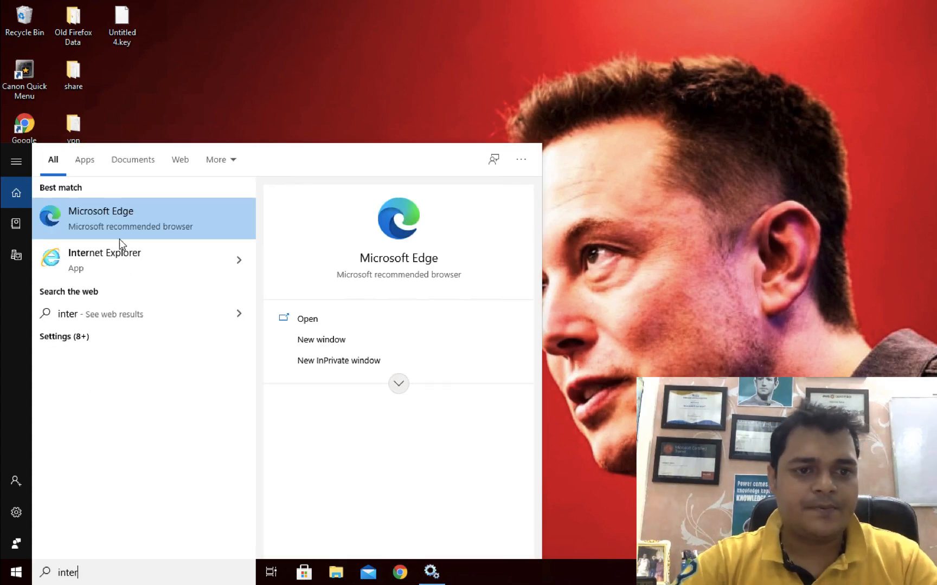
click(110, 252)
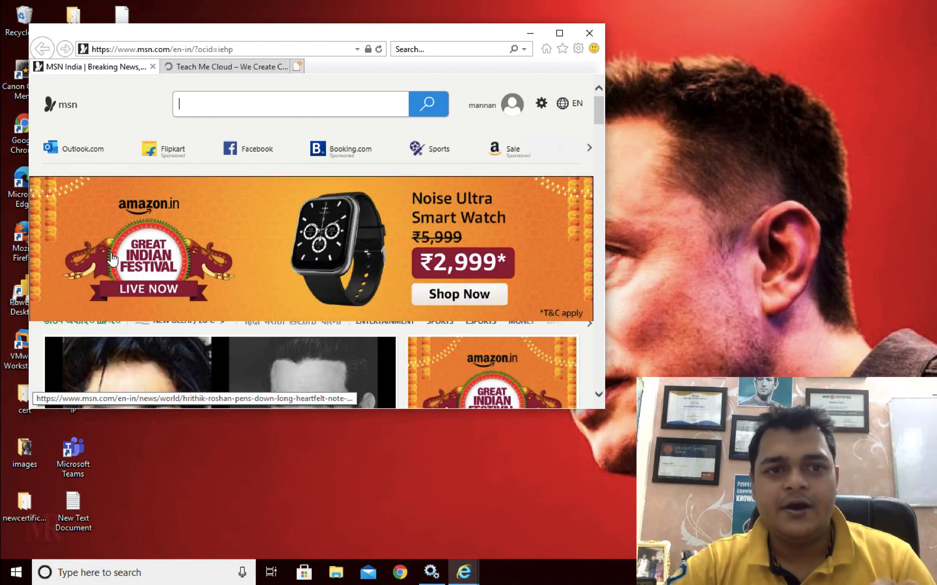
Maximize Internet Explorer and look through the Teach Me Cloud page in the second home page tab.
click(559, 34)
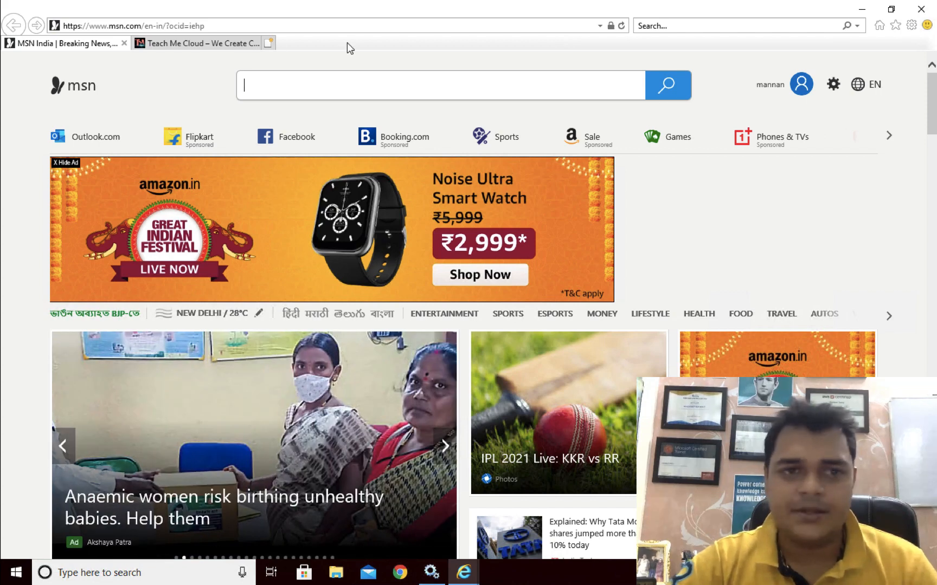
click(214, 42)
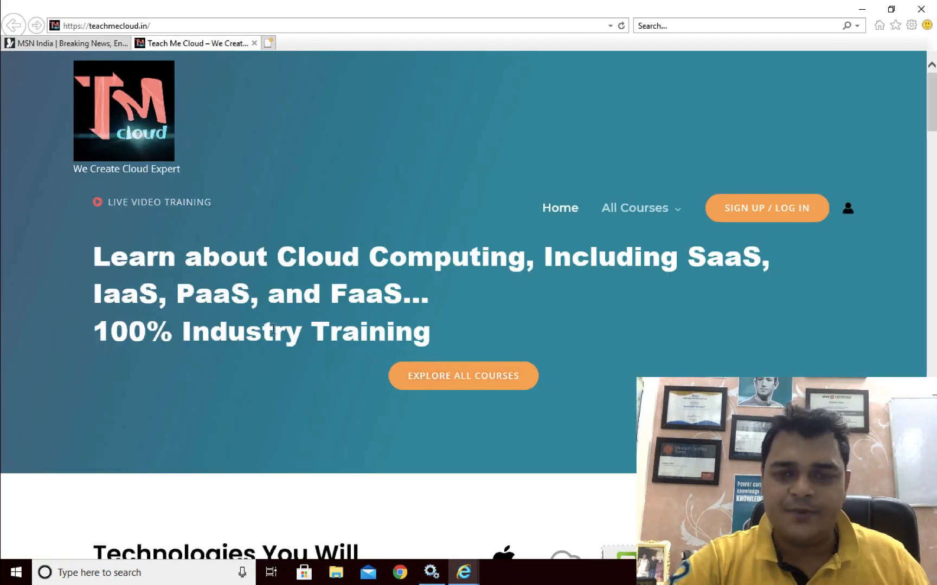
scroll(273, 329, down, 5)
scroll(272, 329, up, 3)
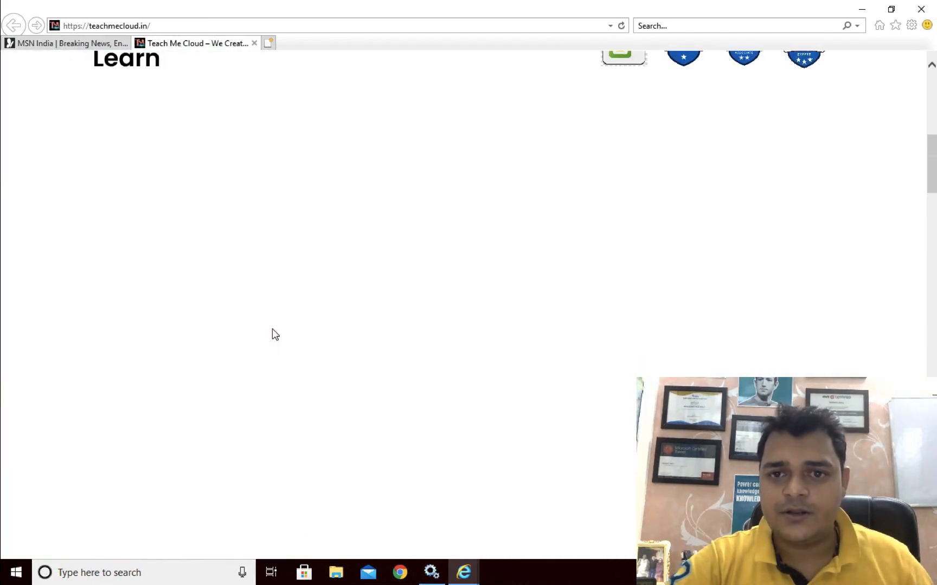
Switch to the blue-wallpaper machine, launch Internet Explorer and maximize its window to check the deployed home pages.
scroll(319, 436, up, 6)
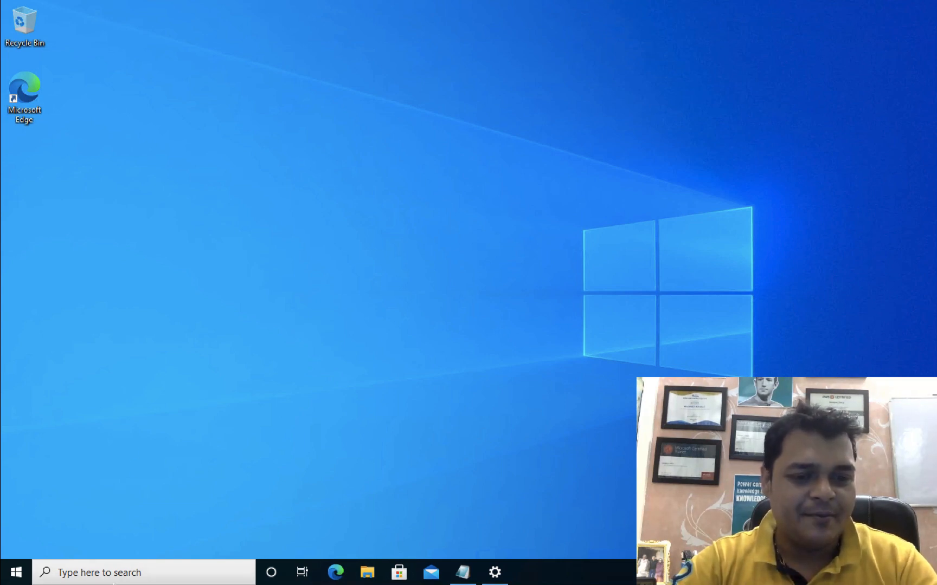
click(124, 569)
text(inter)
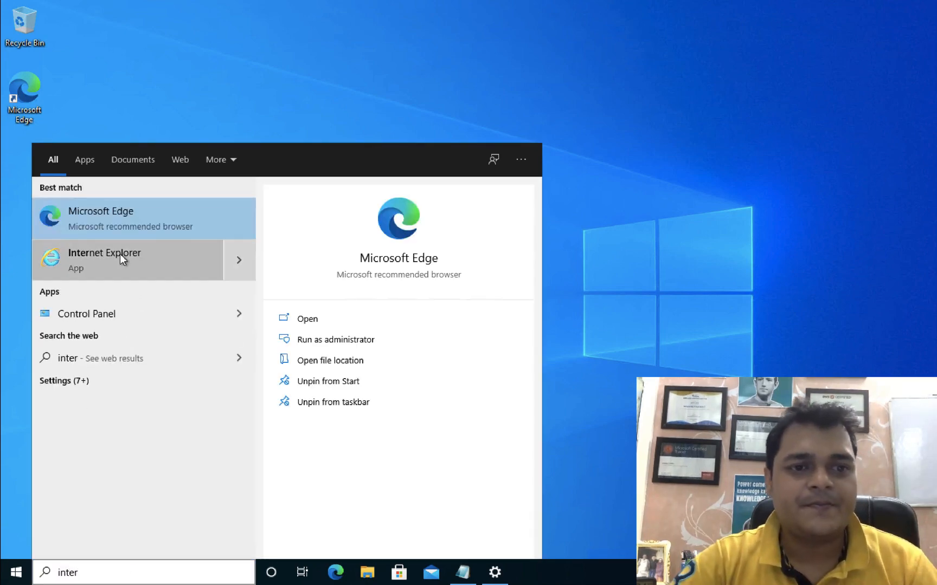
click(120, 254)
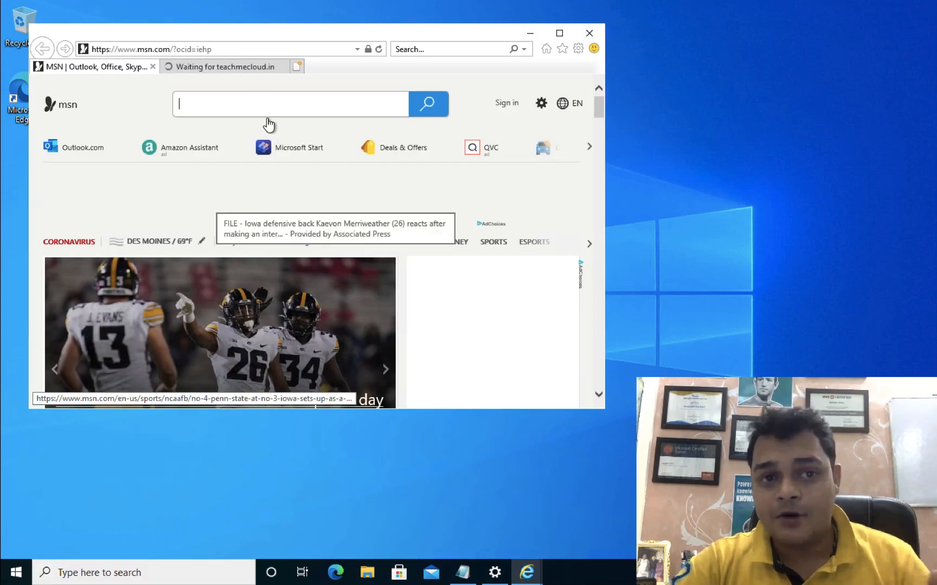
click(560, 35)
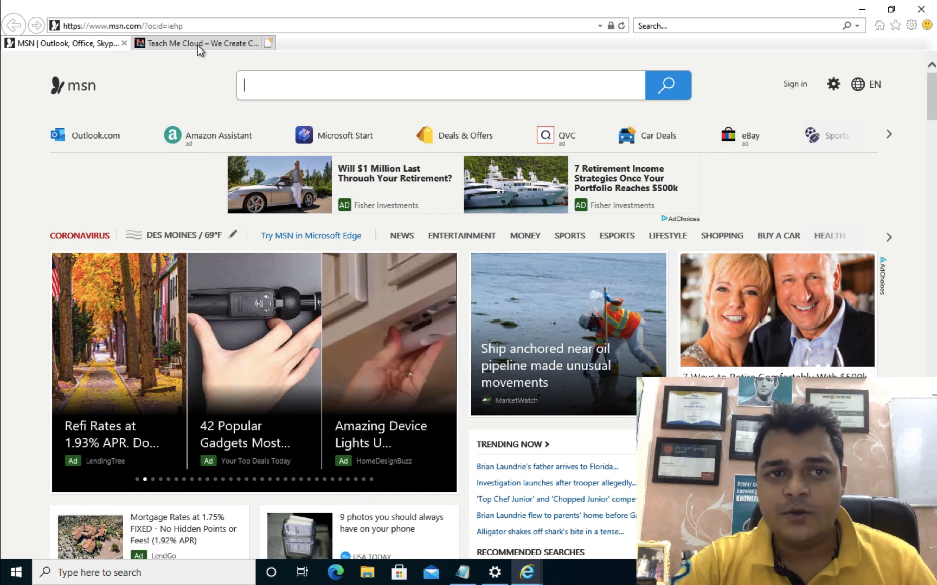
Open the second home page tab and look through the Teach Me Cloud page on the blue-wallpaper machine.
click(197, 45)
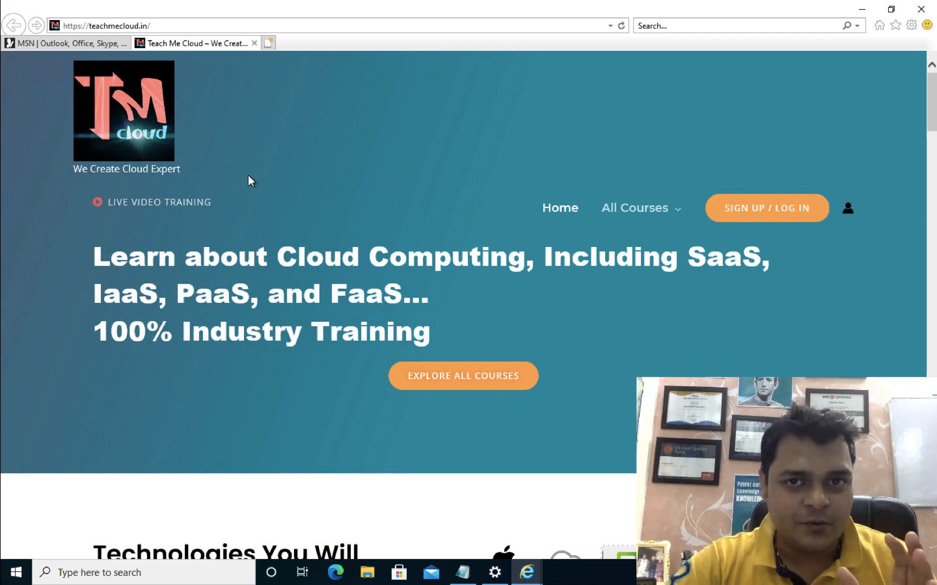
scroll(248, 205, down, 5)
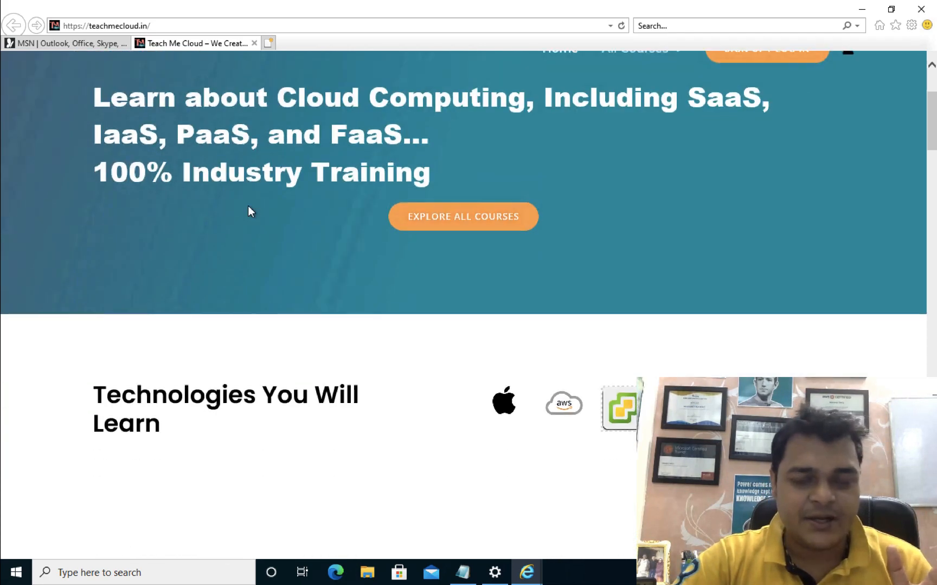
scroll(249, 208, down, 1)
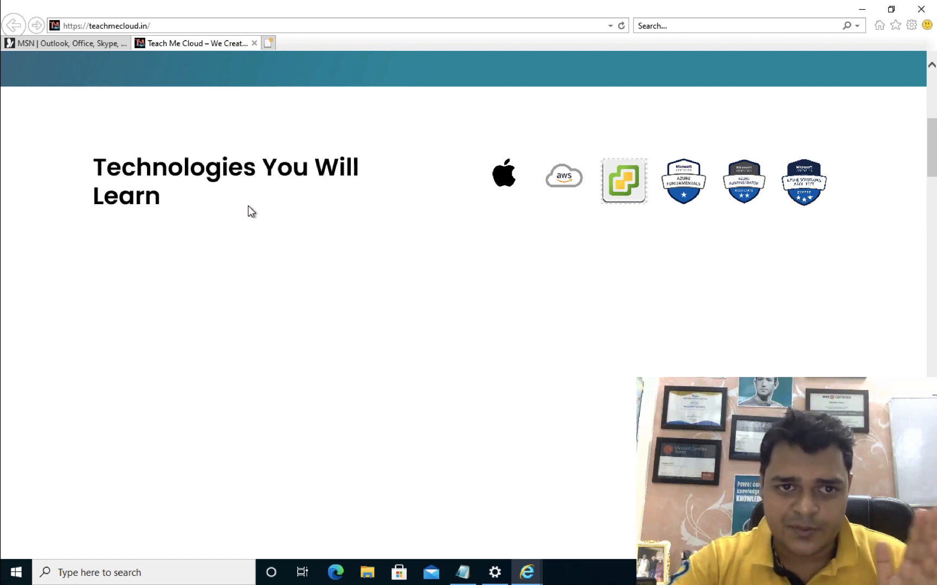
scroll(251, 212, down, 3)
scroll(251, 211, down, 2)
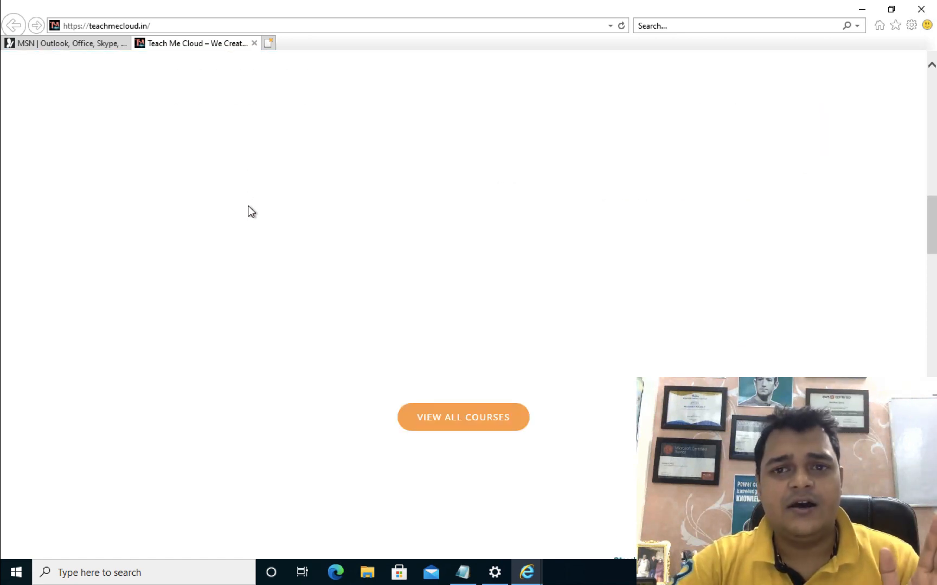
scroll(251, 211, up, 12)
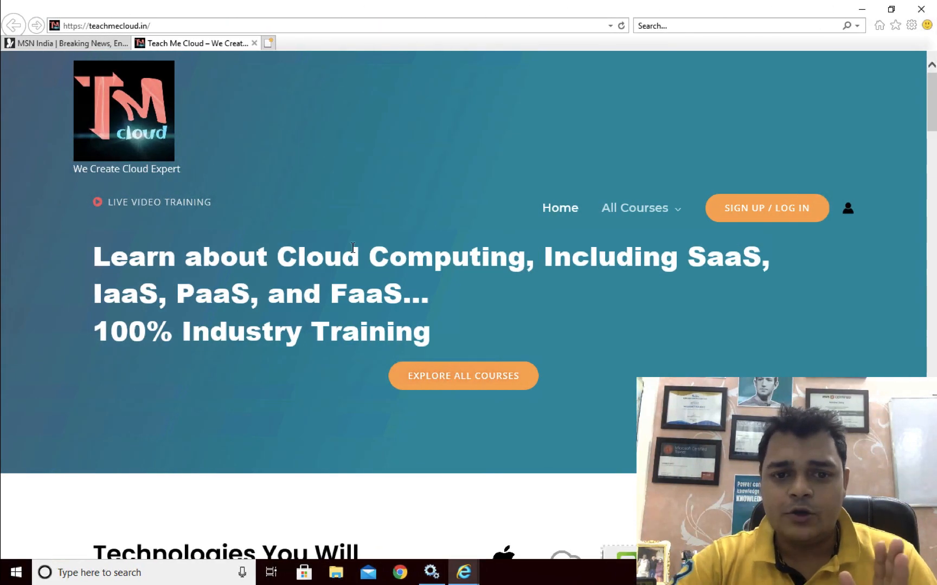
Return to the red-wallpaper machine and look through its Teach Me Cloud page down to the contact section and footer.
scroll(352, 248, down, 1)
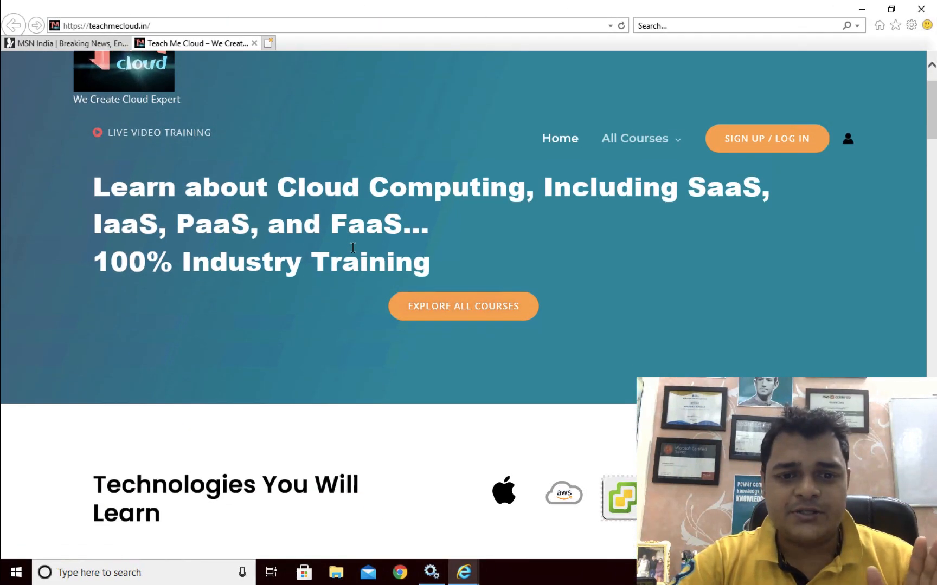
scroll(352, 248, down, 7)
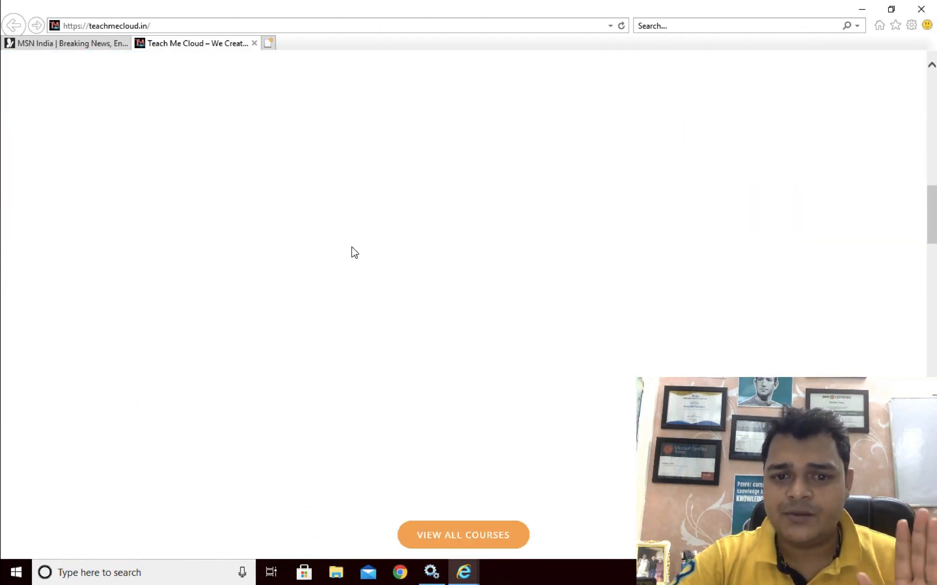
scroll(352, 247, down, 20)
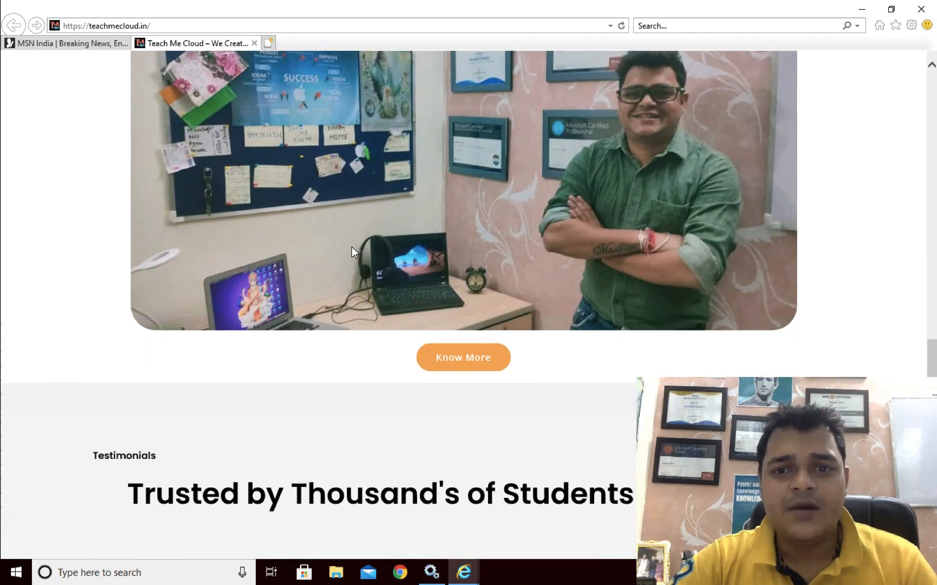
scroll(351, 246, down, 10)
scroll(351, 247, up, 5)
scroll(352, 246, down, 1)
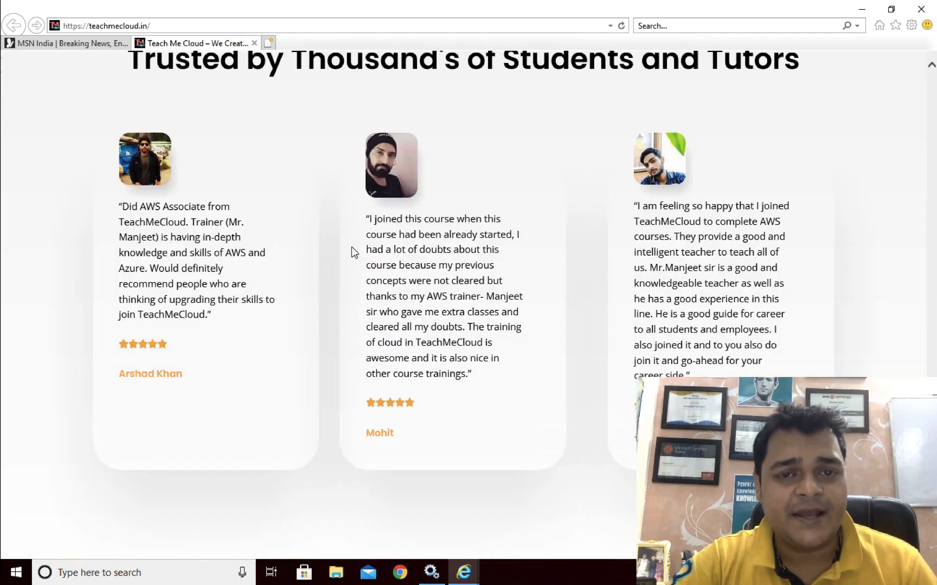
scroll(353, 252, down, 5)
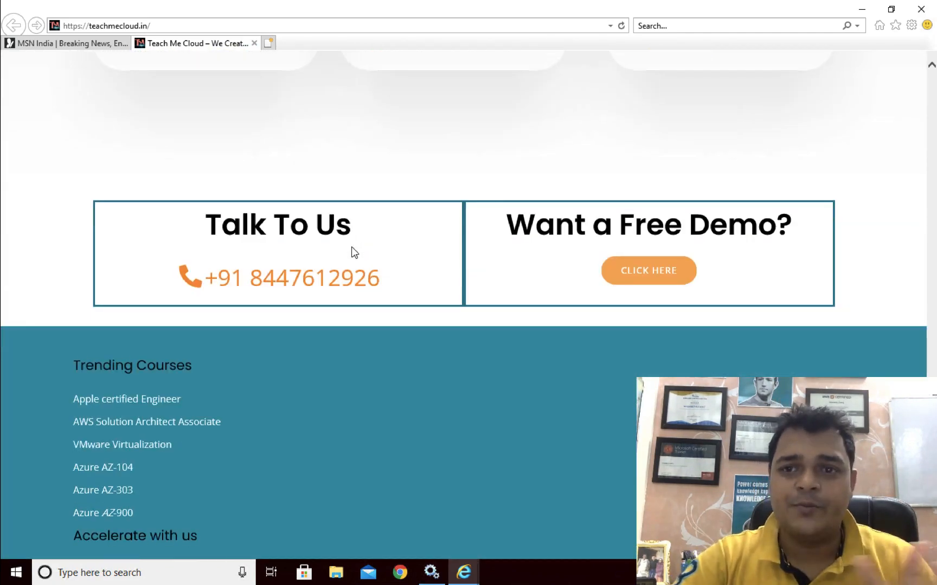
Leave the remote session and switch back to the remote desktop client's list of PCs.
key(ctrl+Left)
key(ctrl+Left)
key(ctrl+Left)
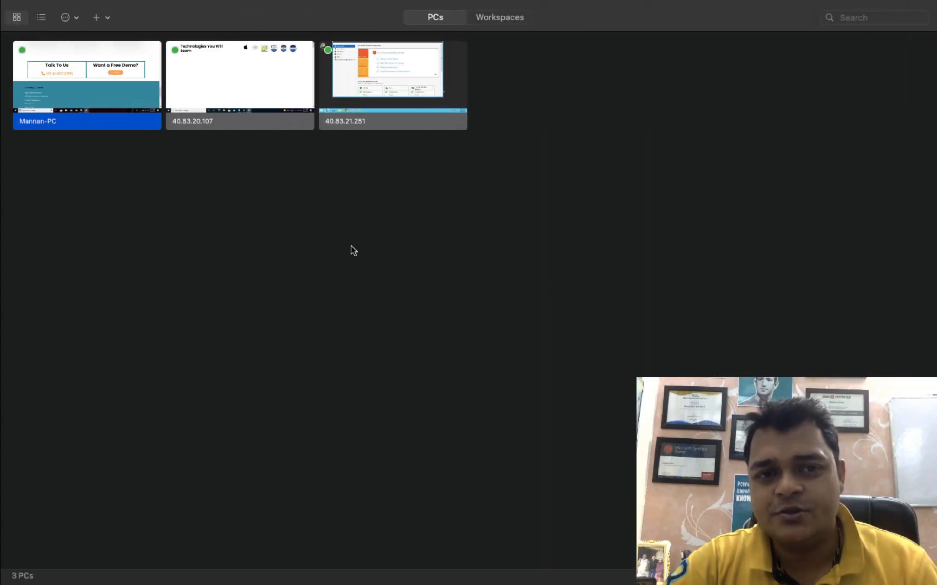